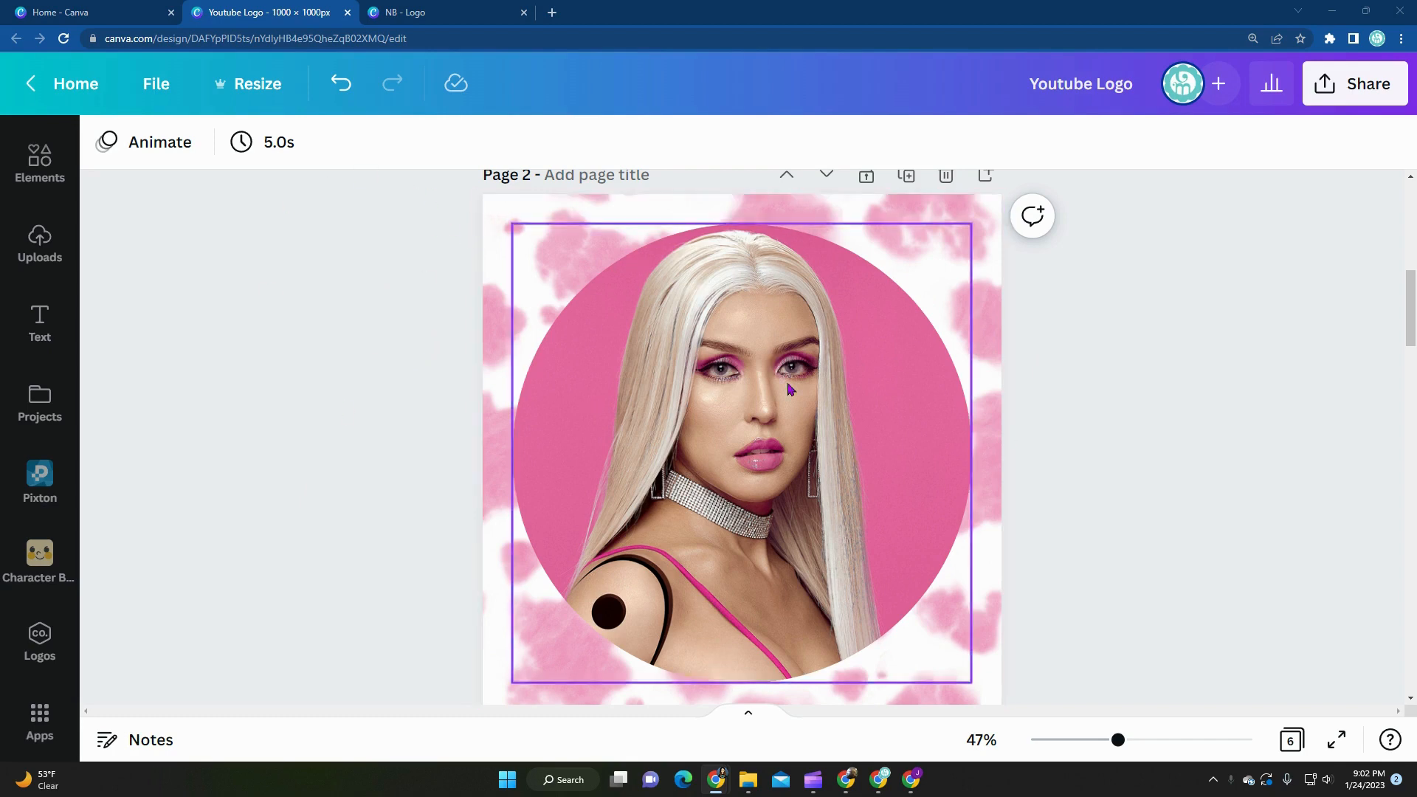
# Create a new blank custom-size design of 1000 × 1000 px from the Canva home page
pyautogui.click(135, 7)
pyautogui.click(1203, 83)
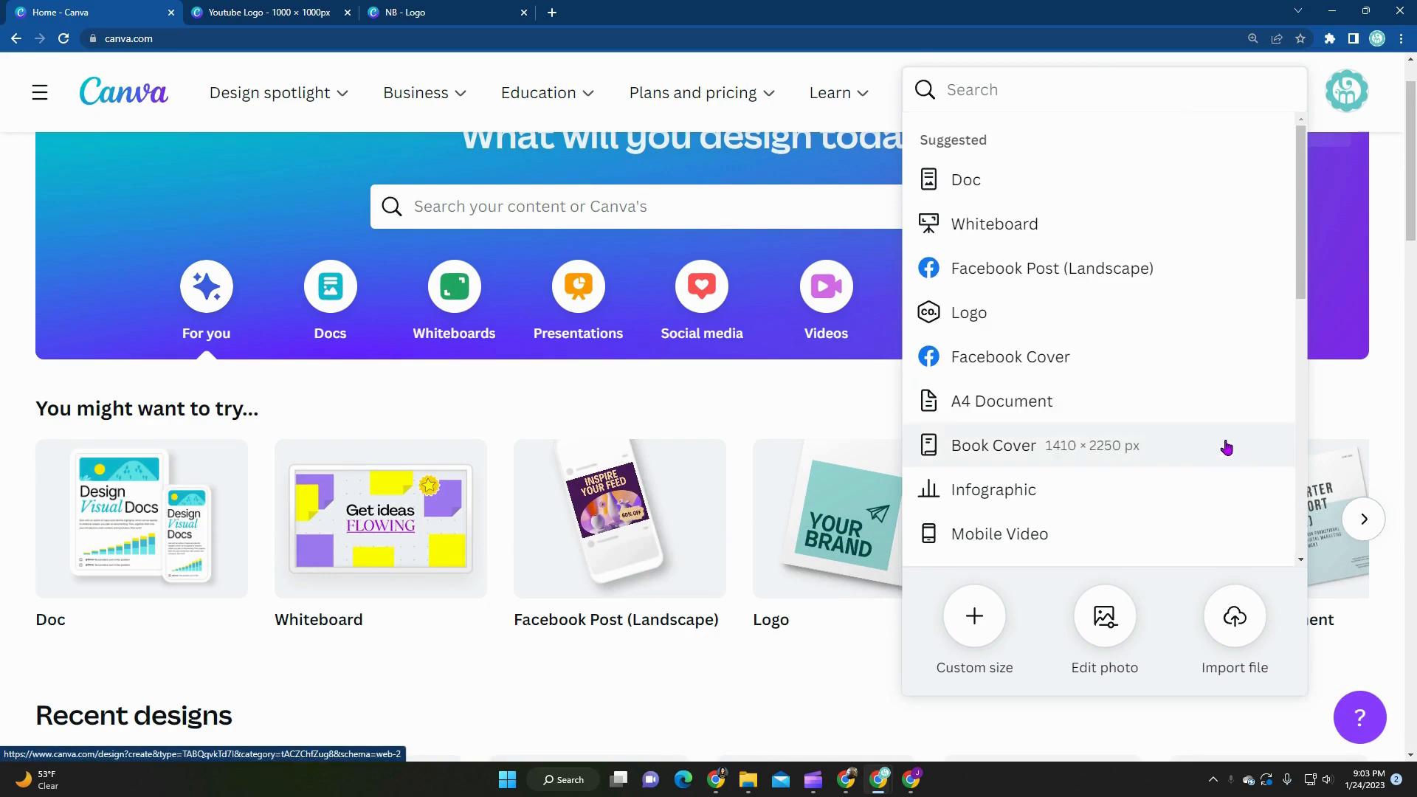
pyautogui.click(976, 618)
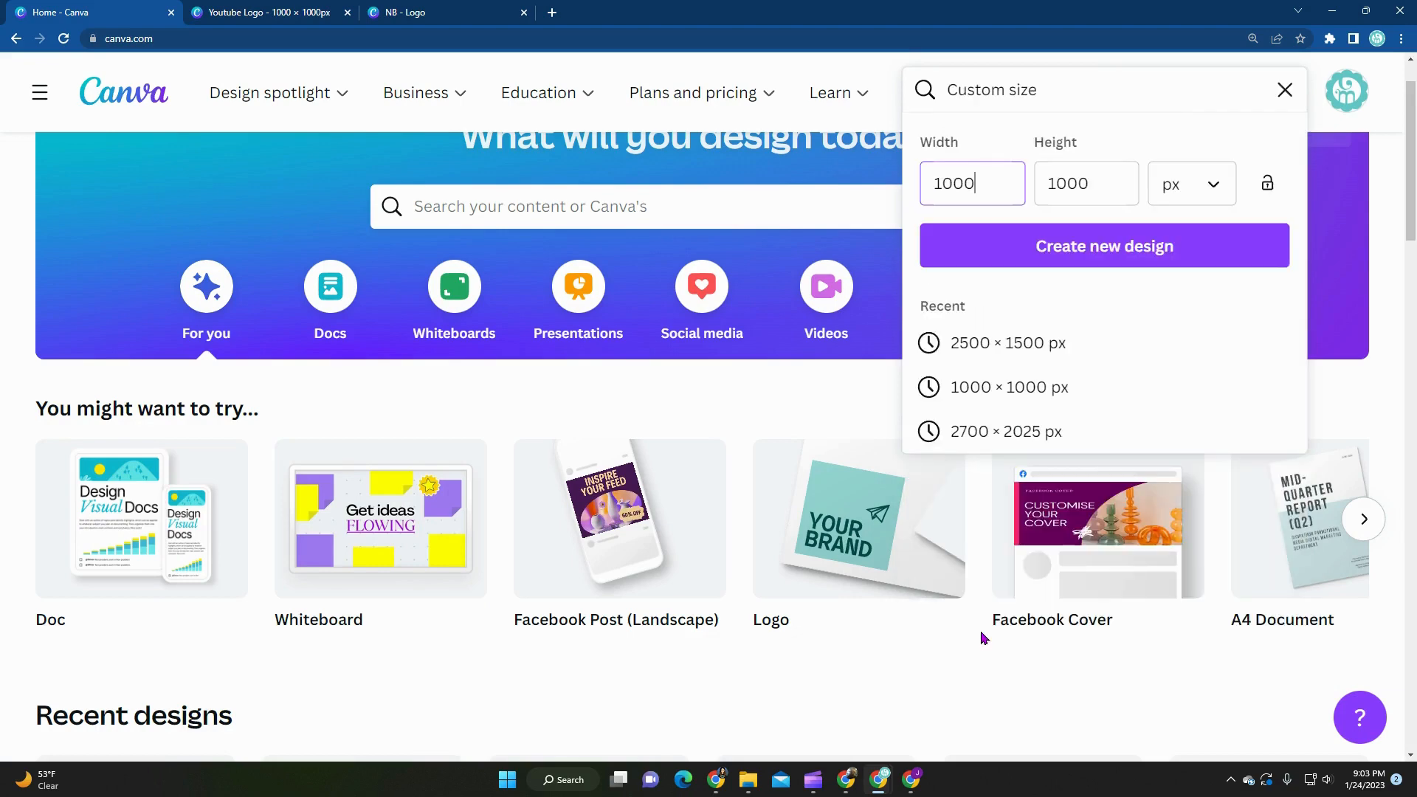
pyautogui.click(1088, 251)
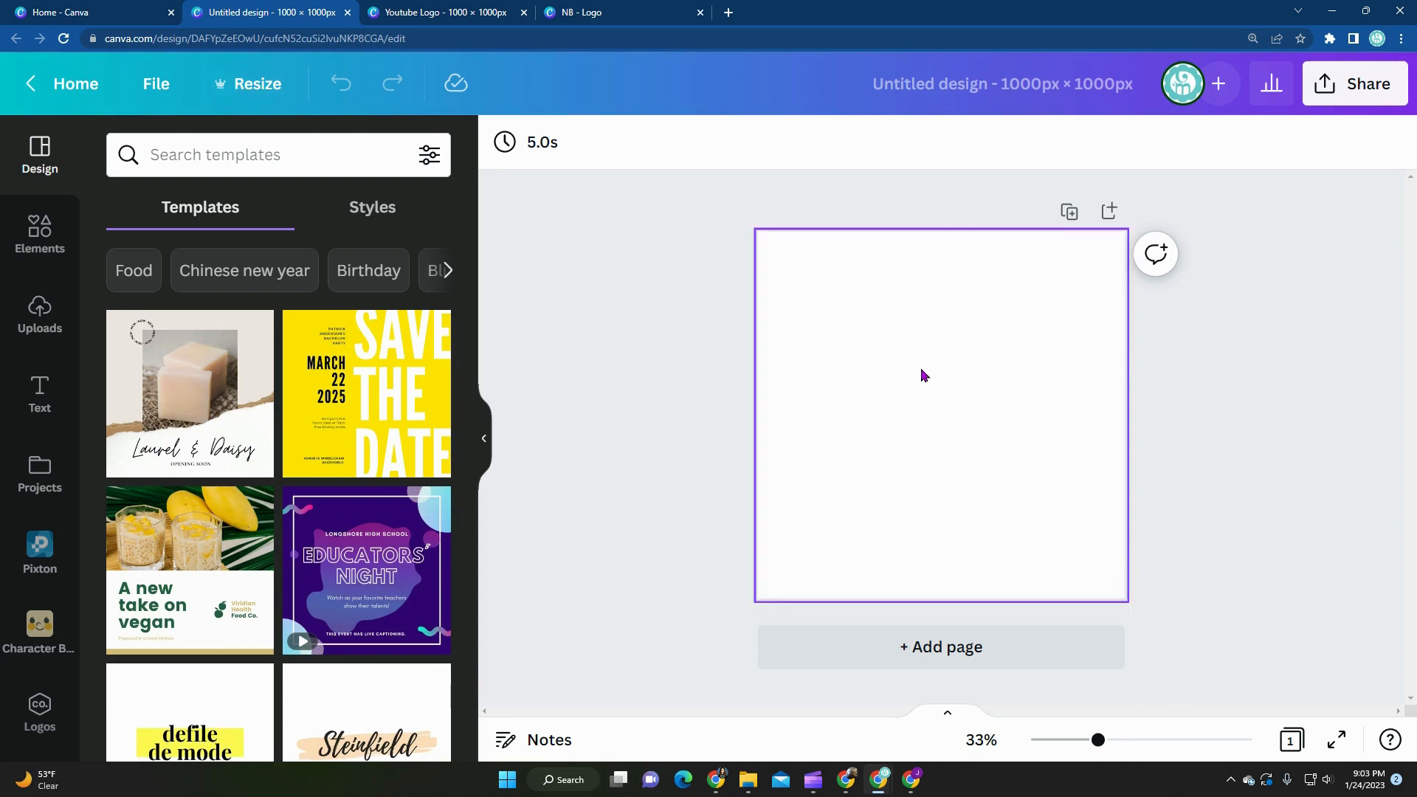
pyautogui.click(484, 446)
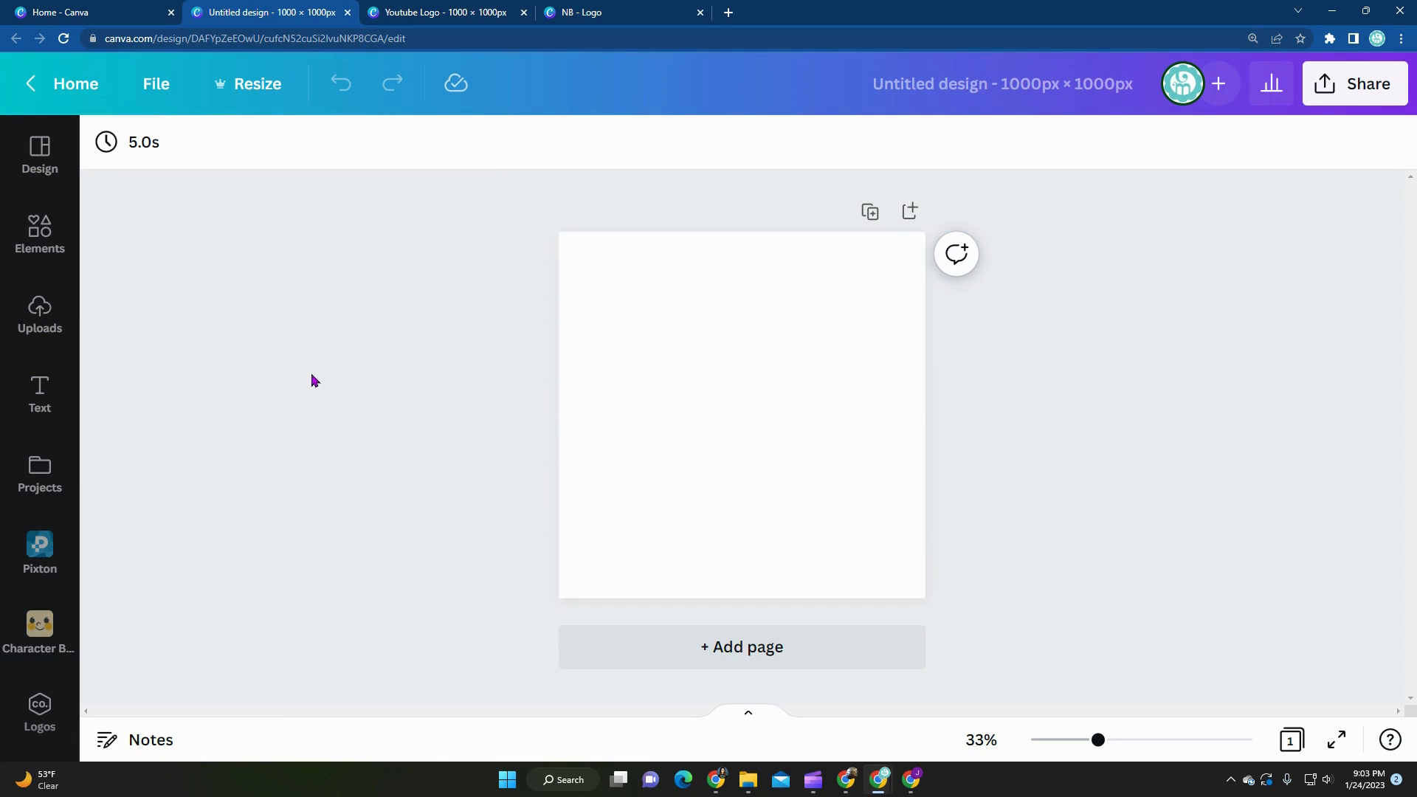
# Fill the blank page's background with the light turquoise default color
pyautogui.click(42, 238)
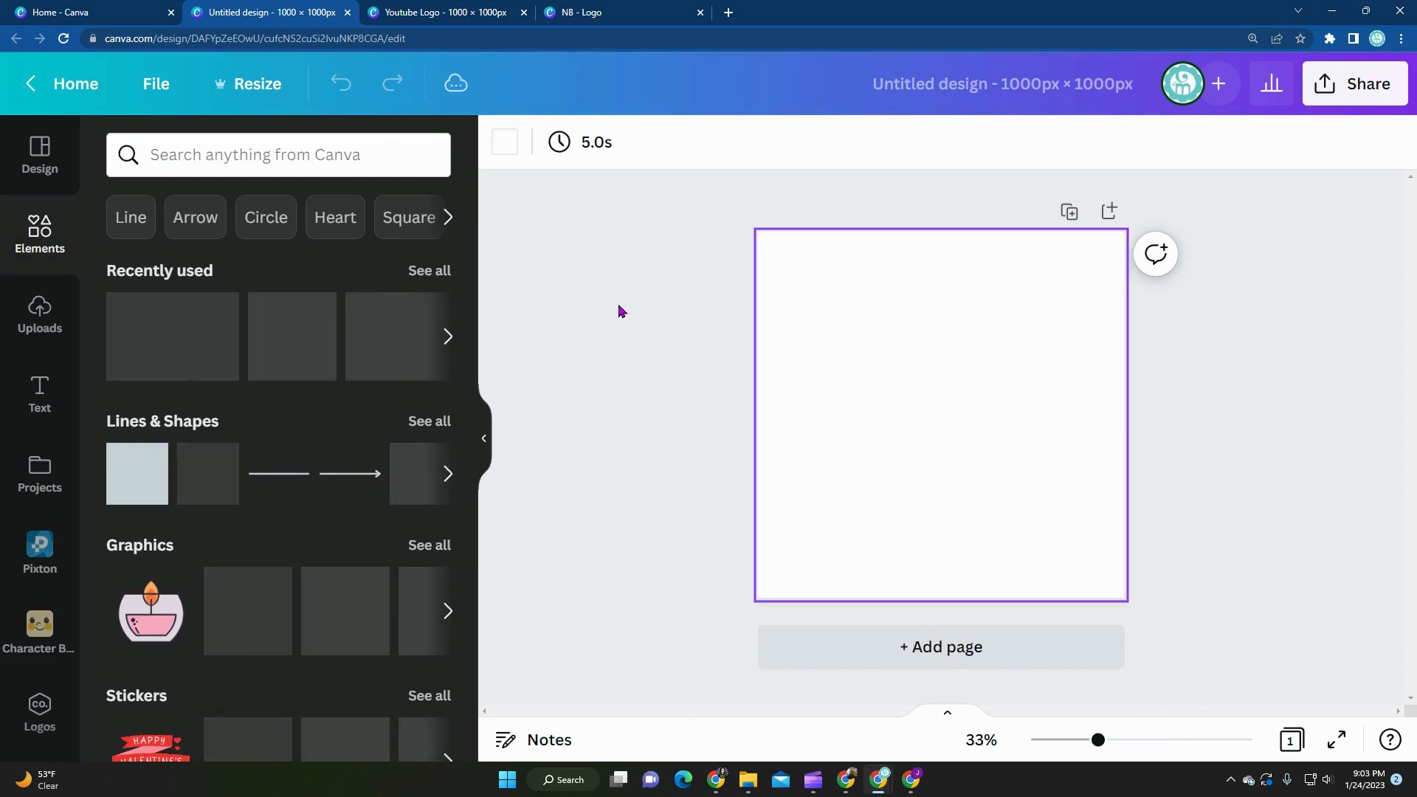
pyautogui.click(913, 316)
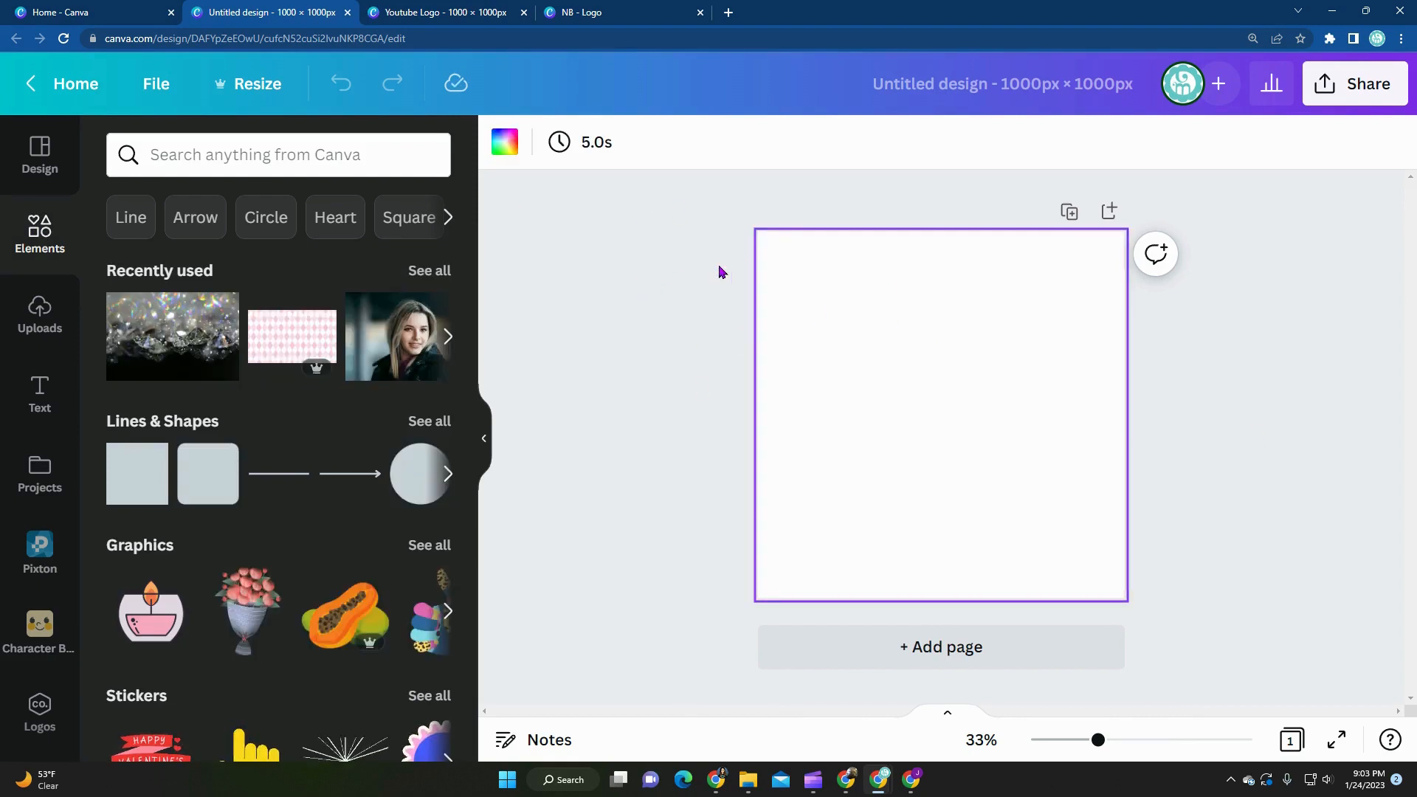
pyautogui.click(503, 146)
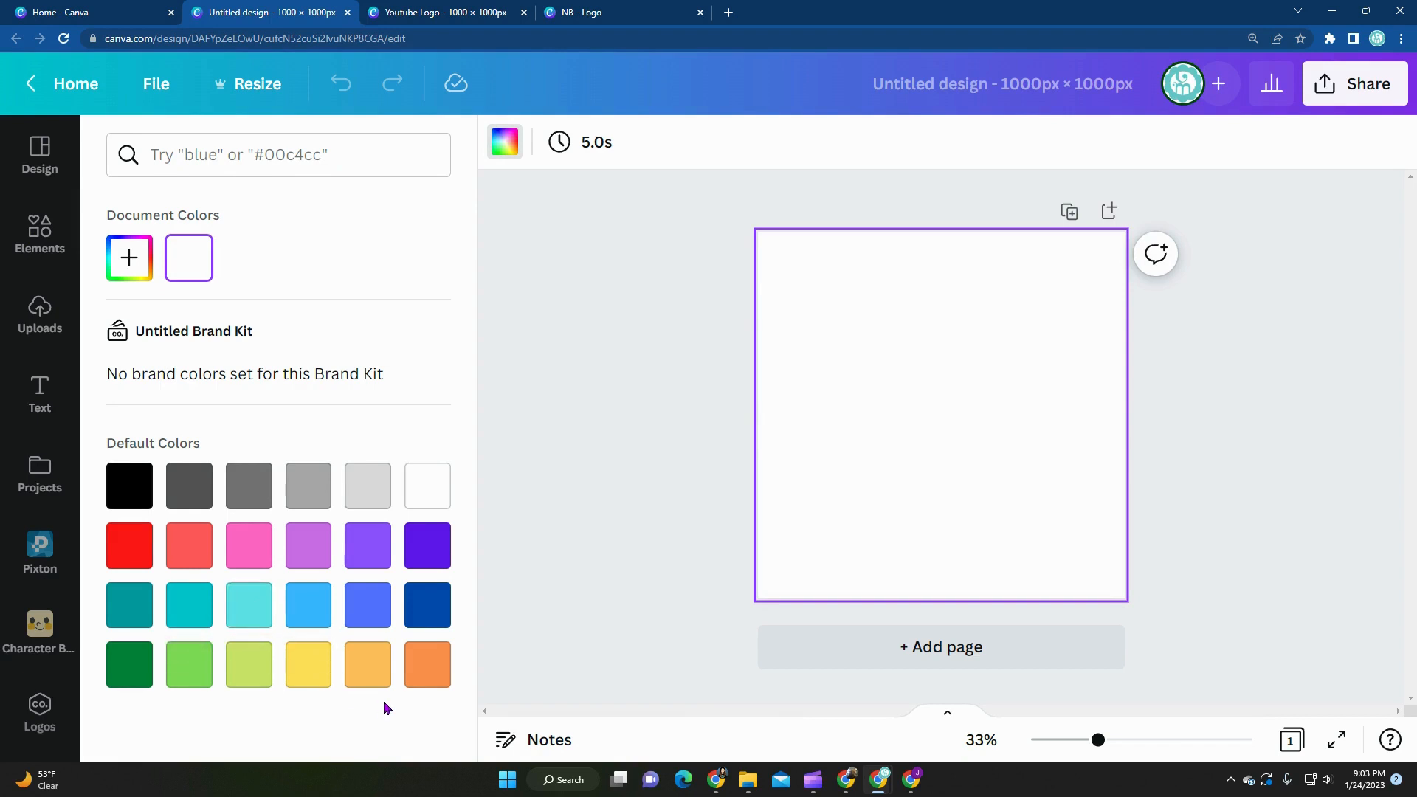
pyautogui.click(266, 612)
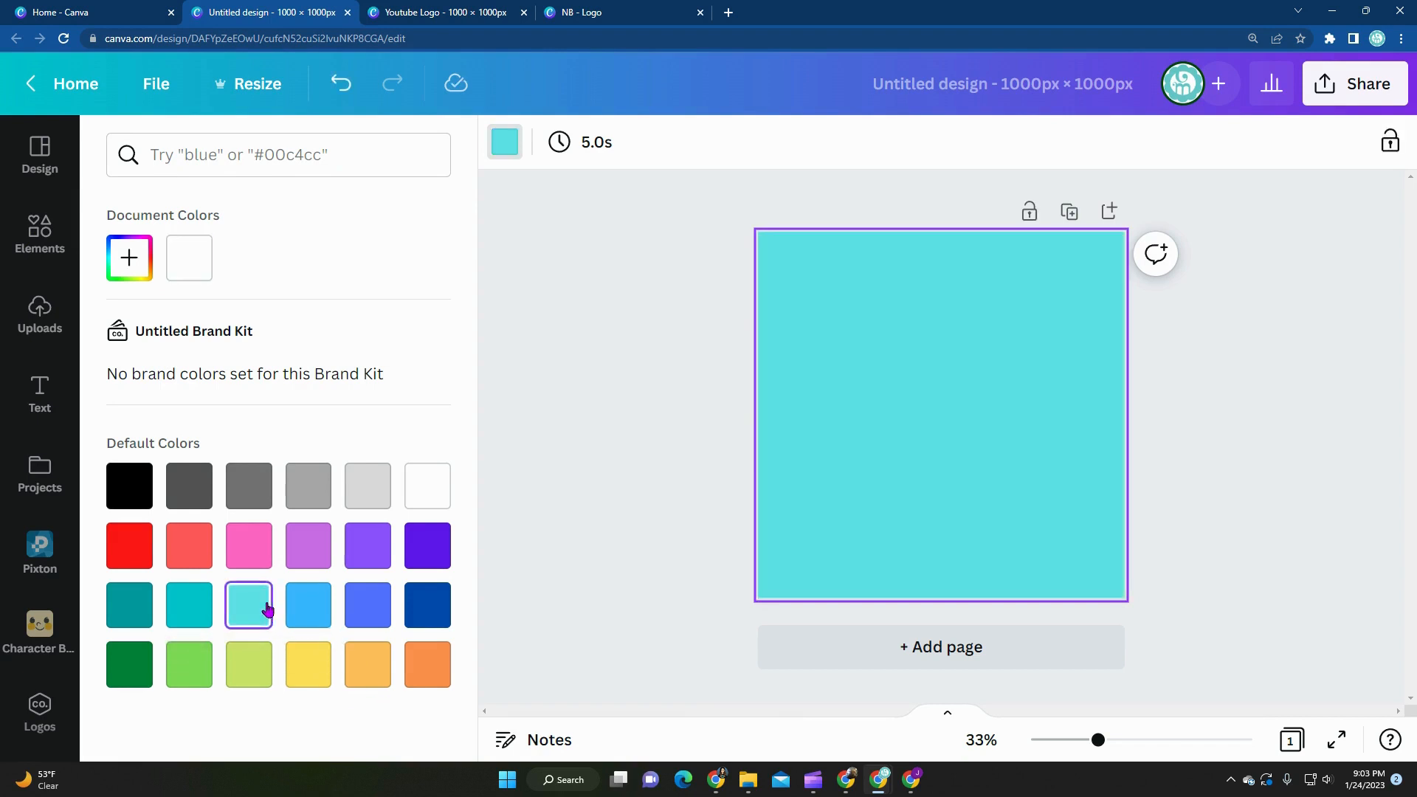
pyautogui.click(595, 350)
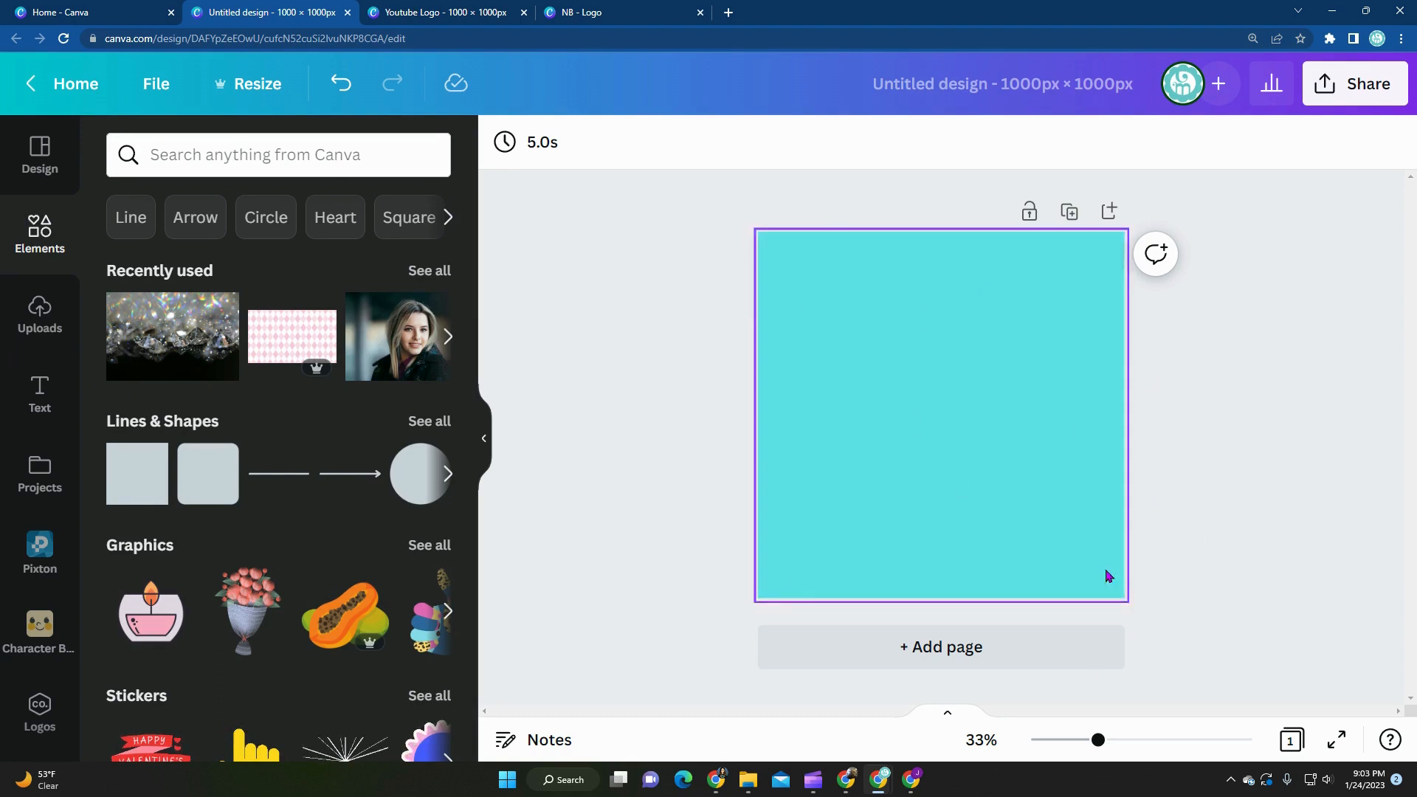
# Search the elements for "frame" and show all results in the Frames category
pyautogui.click(301, 151)
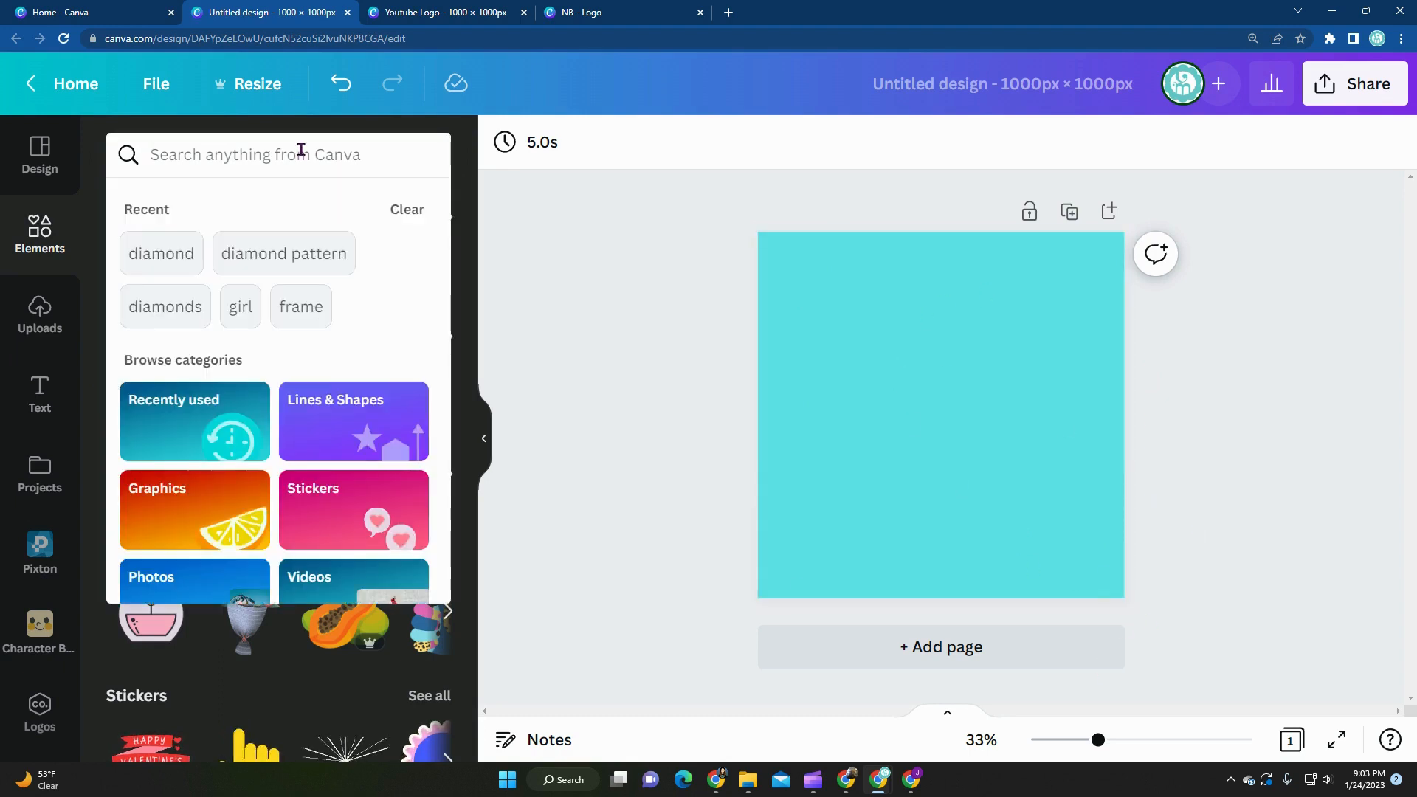
pyautogui.write('frame')
pyautogui.press('Return')
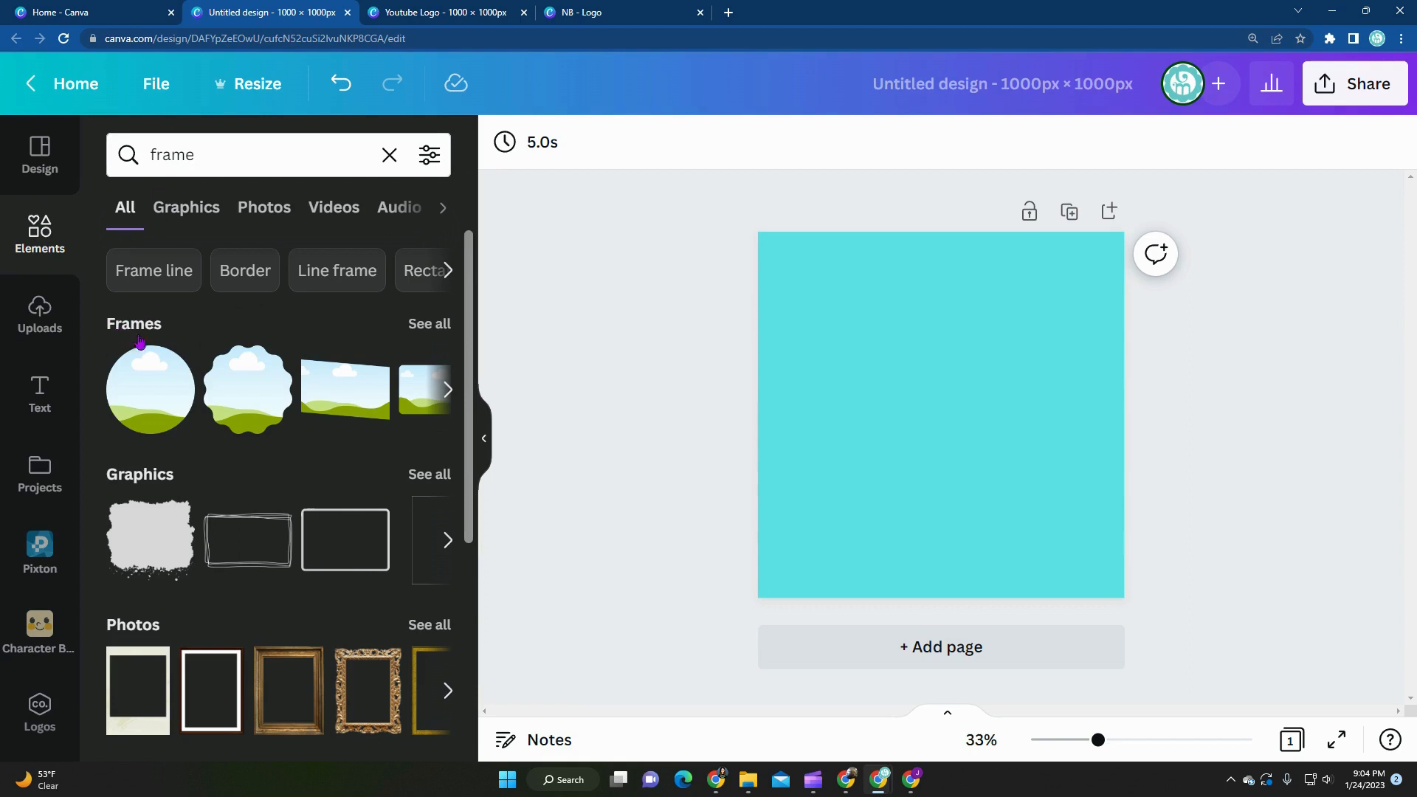
pyautogui.click(430, 326)
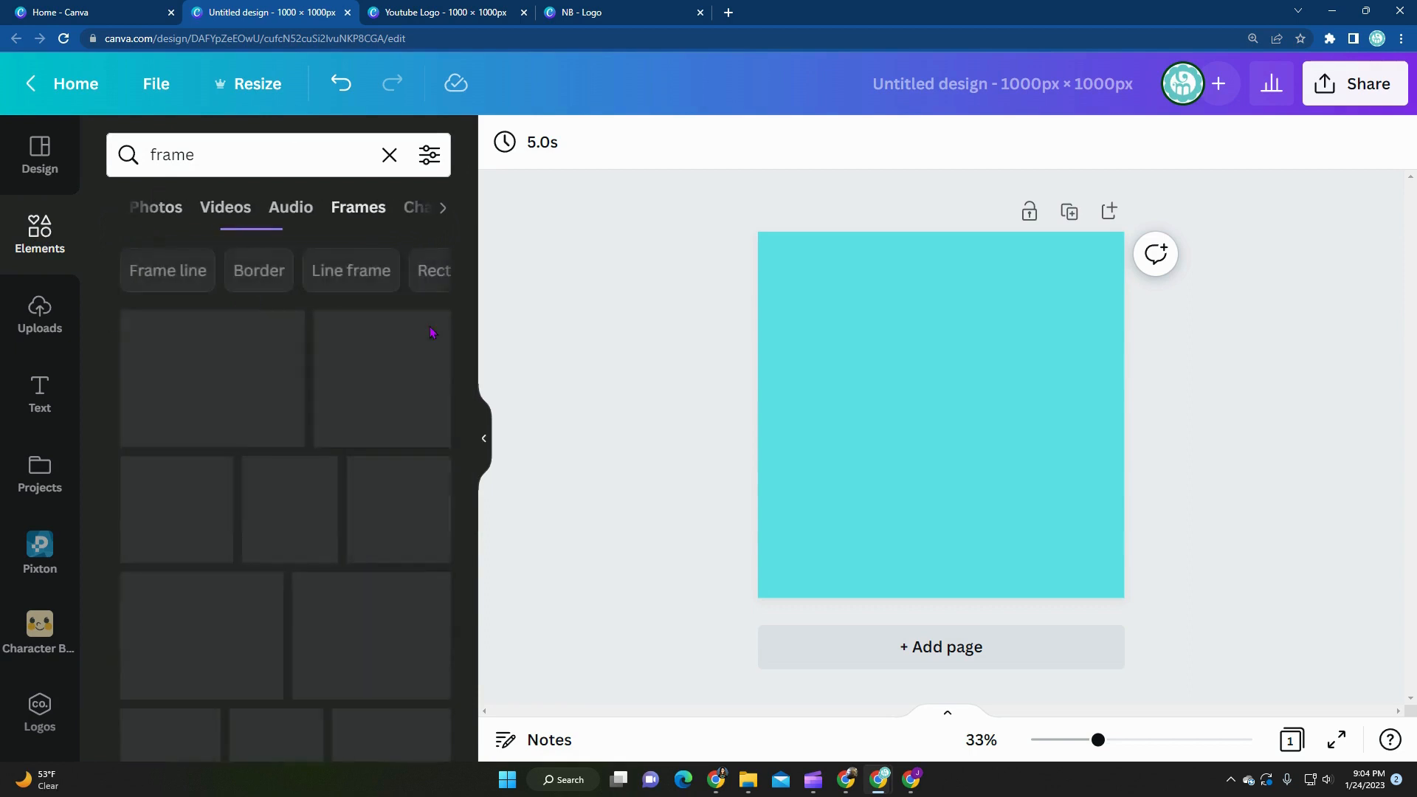
# Look through the frame results to examine the available shapes and styles
pyautogui.scroll(-3, 257, 526)
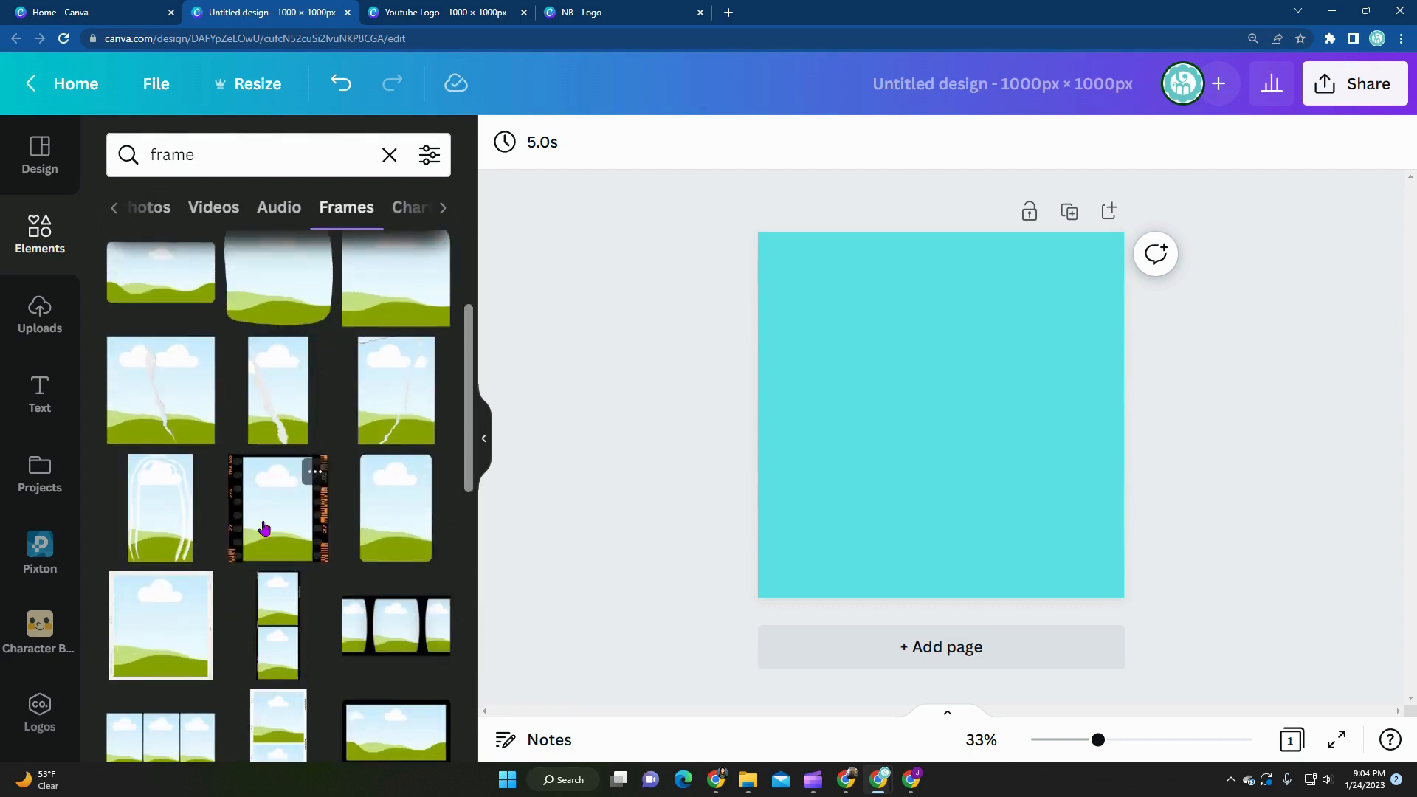
pyautogui.scroll(3, 266, 484)
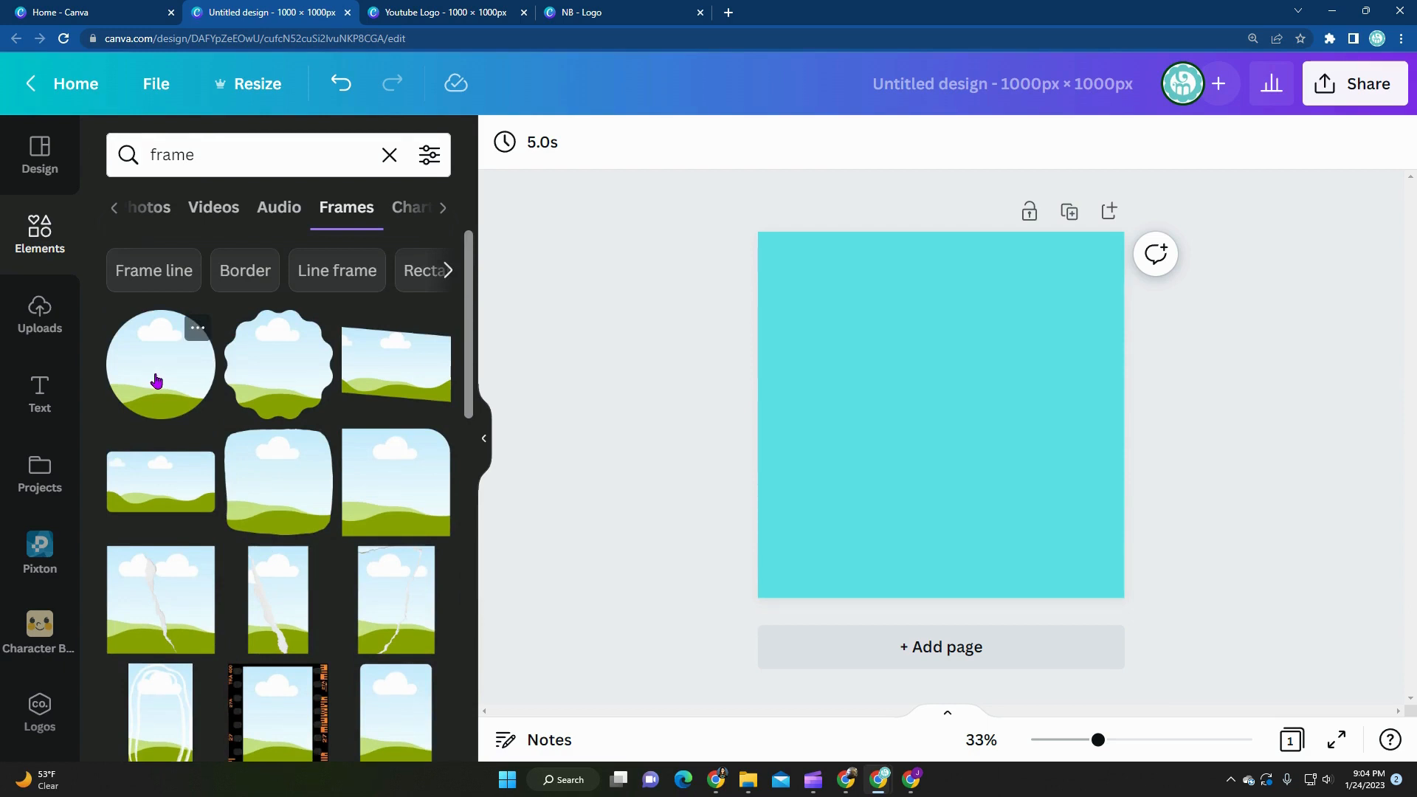
pyautogui.scroll(-5, 157, 381)
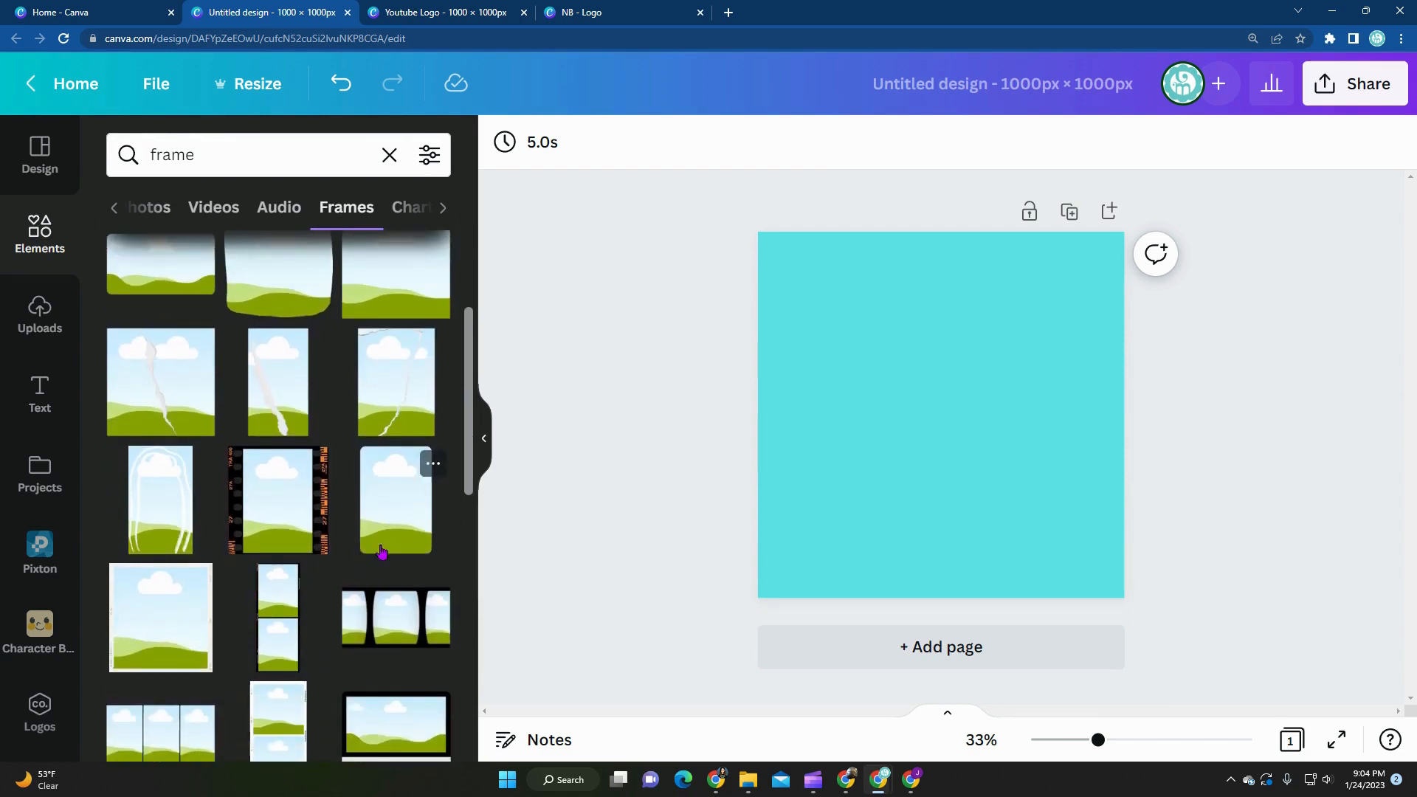
pyautogui.scroll(-3, 381, 554)
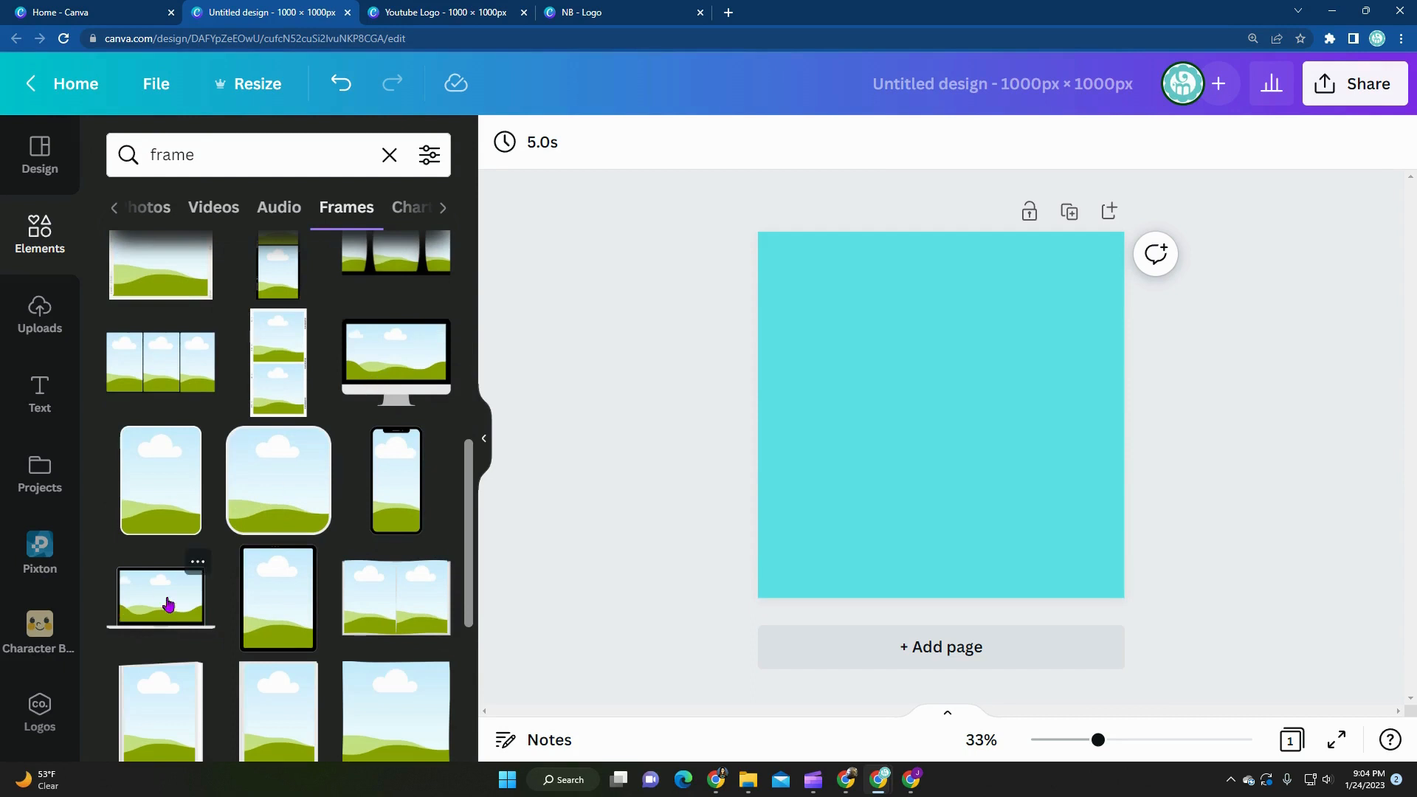
pyautogui.scroll(-3, 163, 601)
pyautogui.scroll(-9, 281, 498)
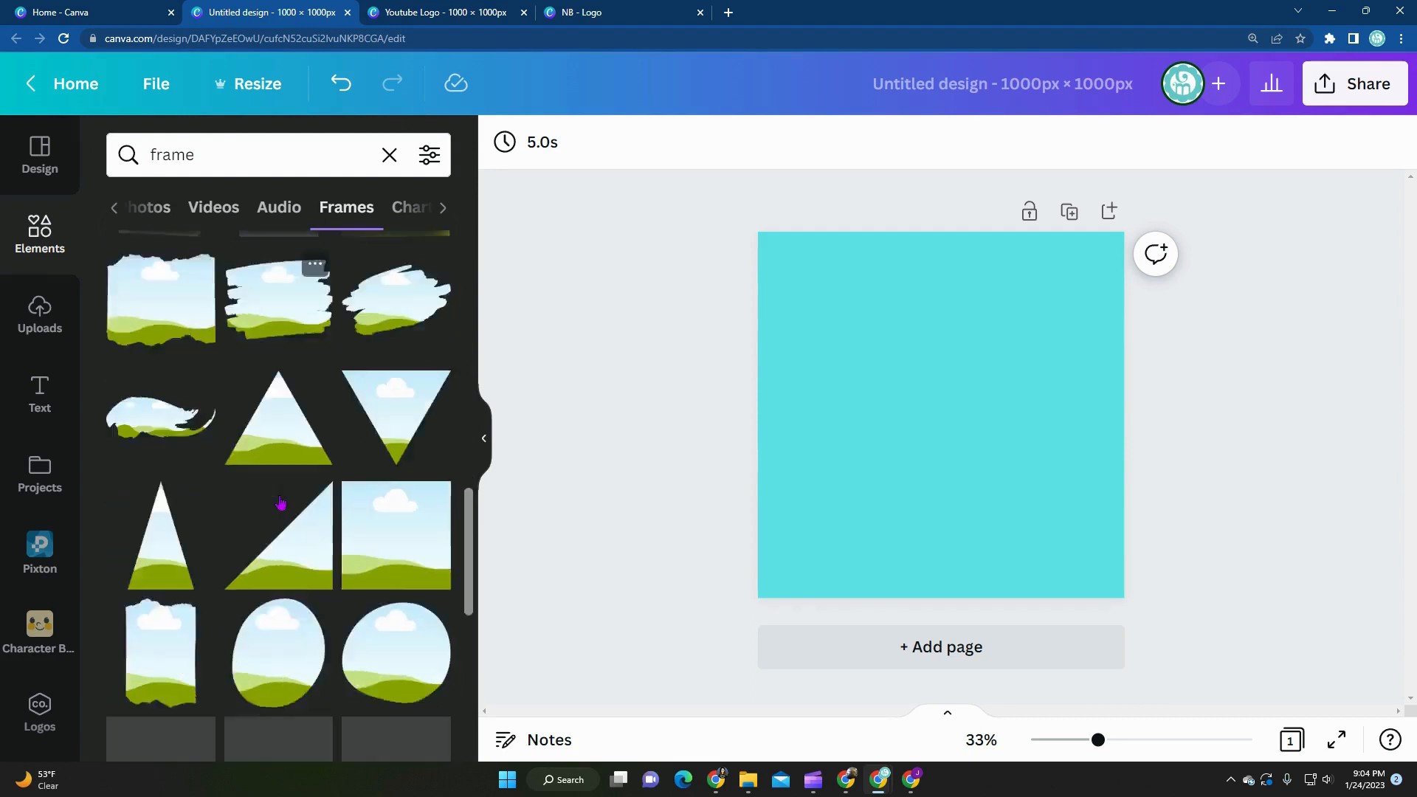
pyautogui.scroll(-8, 262, 494)
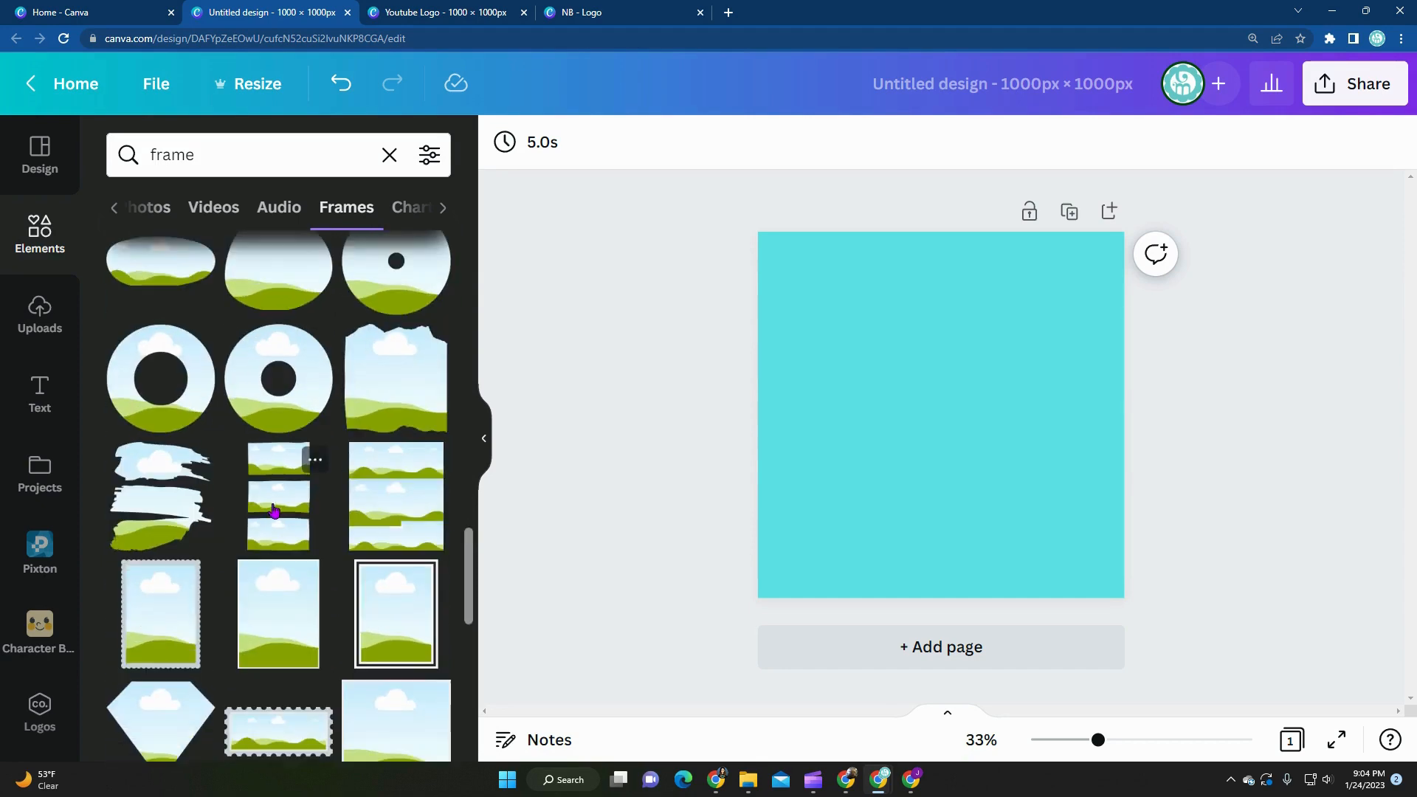
pyautogui.scroll(-3, 273, 509)
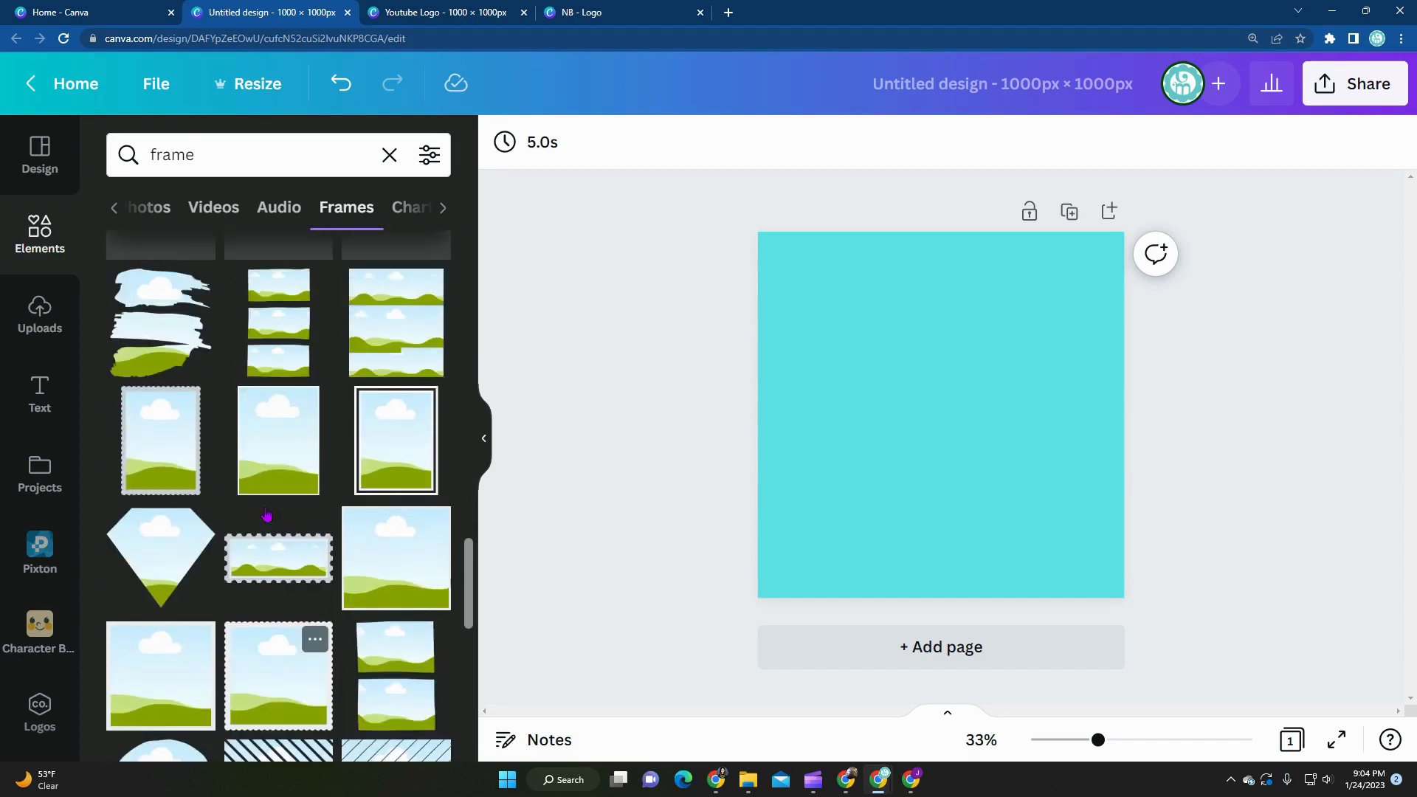
pyautogui.scroll(-10, 279, 516)
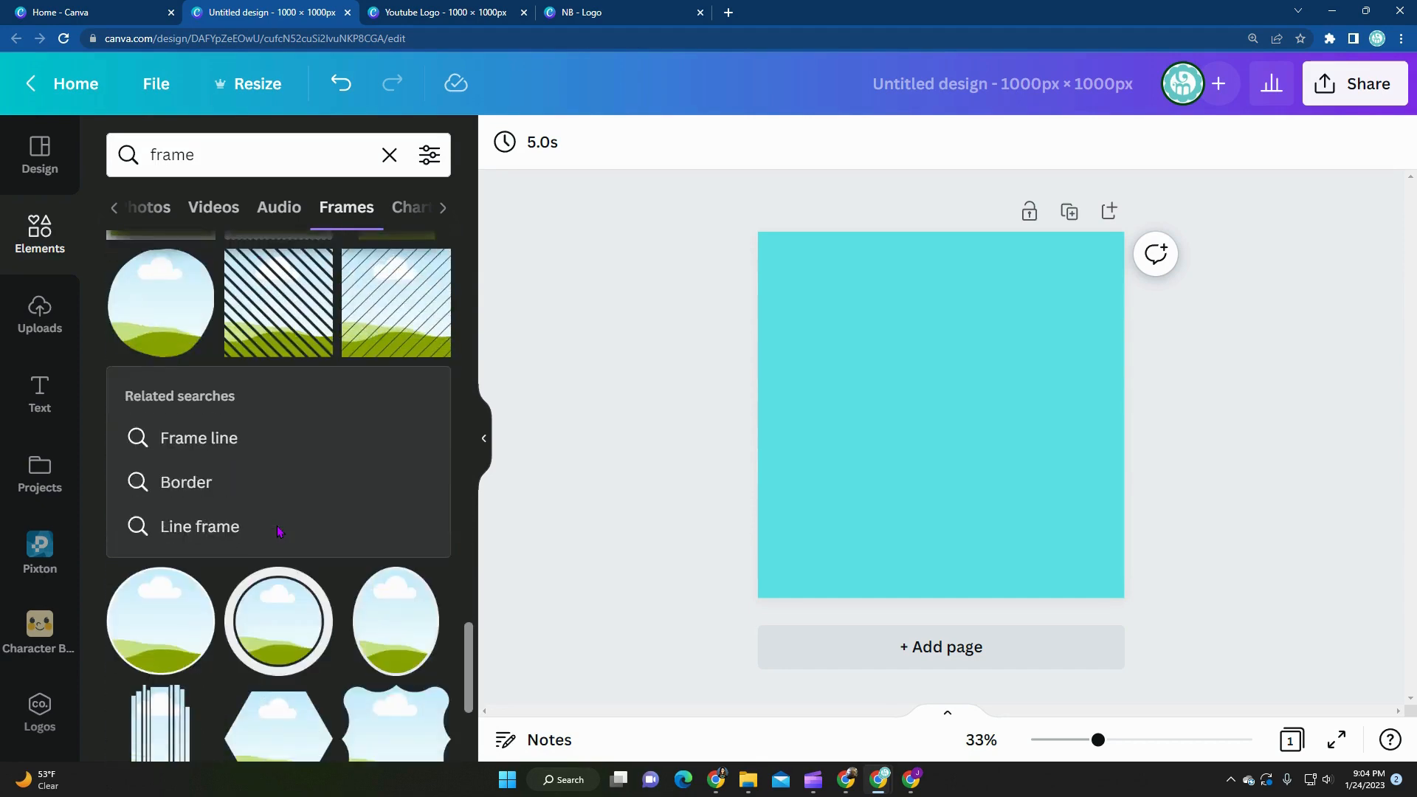
pyautogui.scroll(-8, 278, 530)
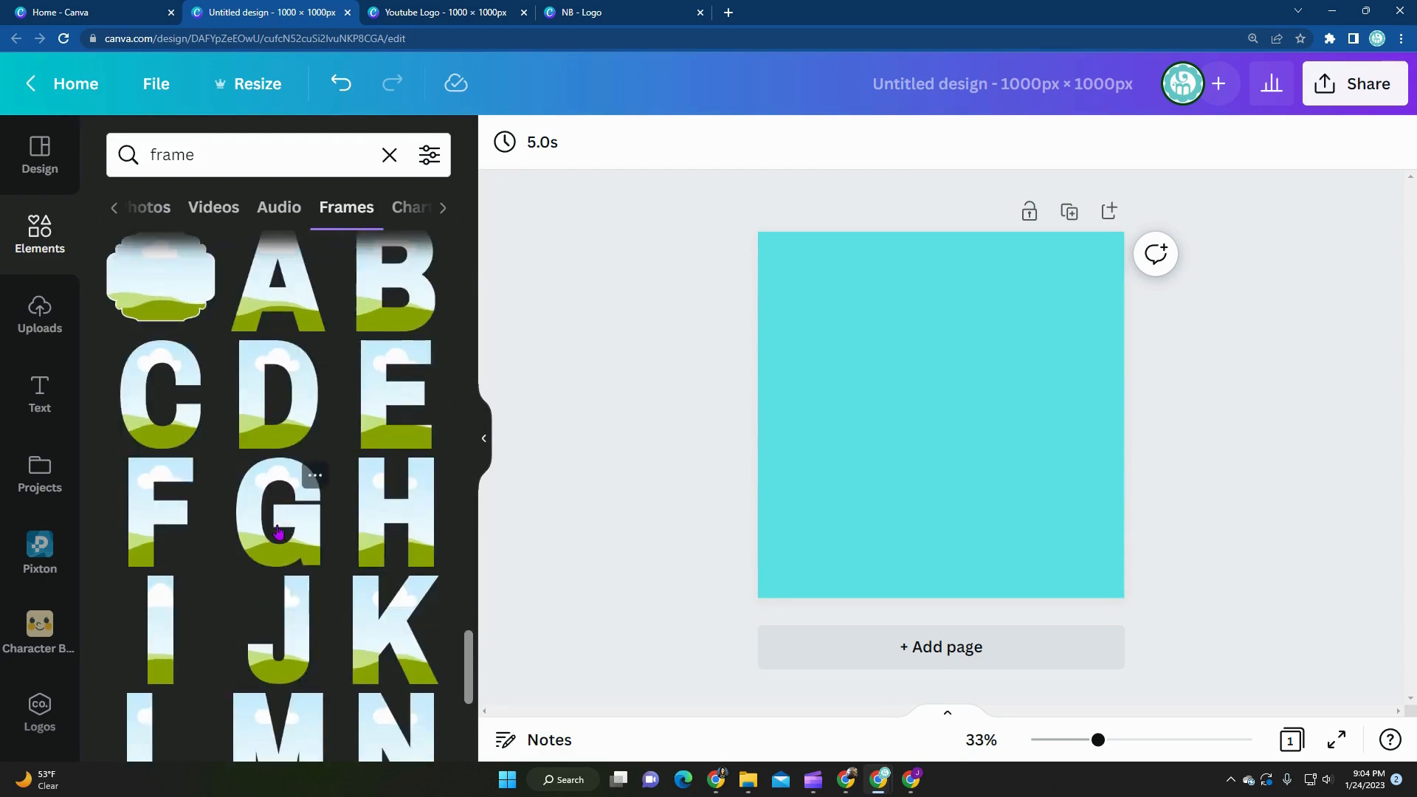
pyautogui.scroll(17, 328, 564)
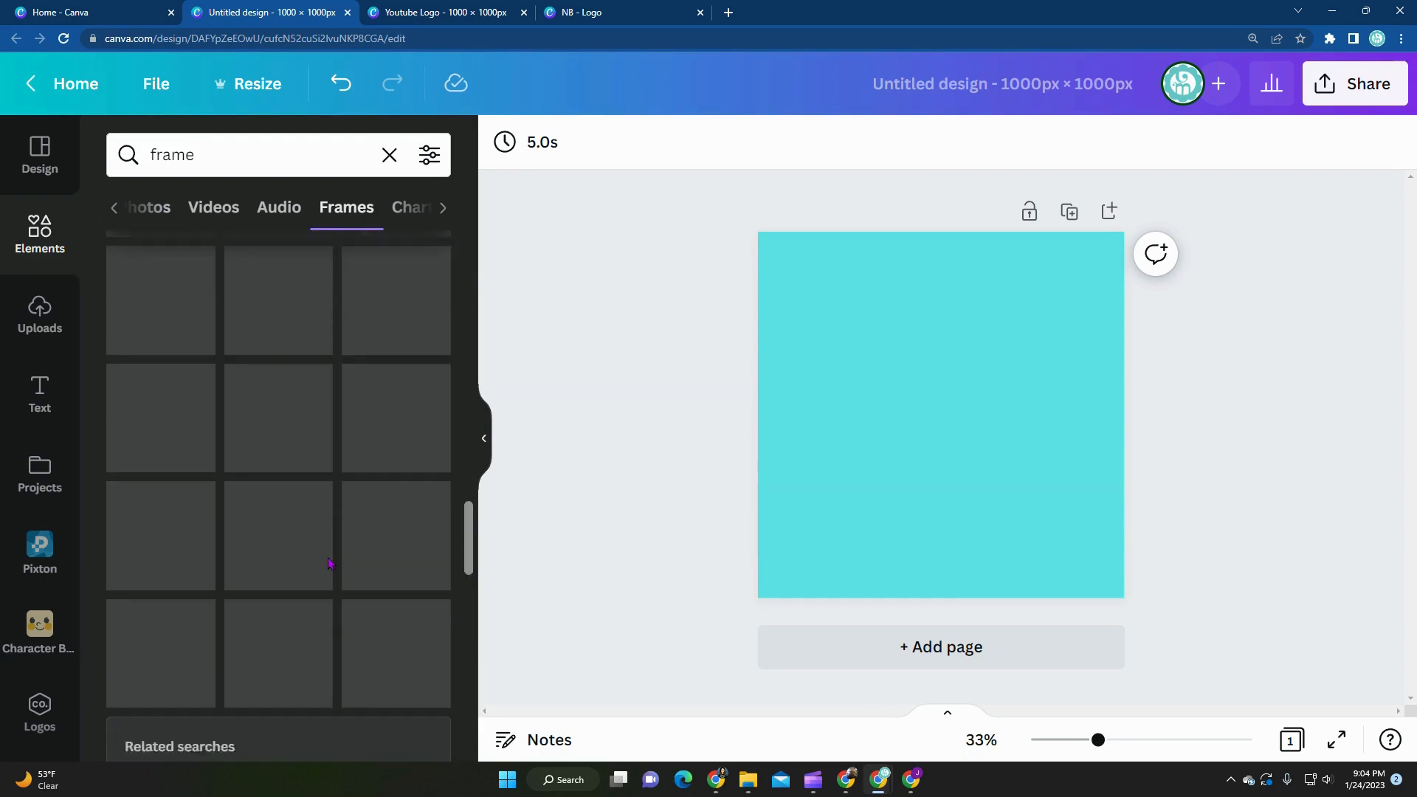
pyautogui.scroll(8, 330, 562)
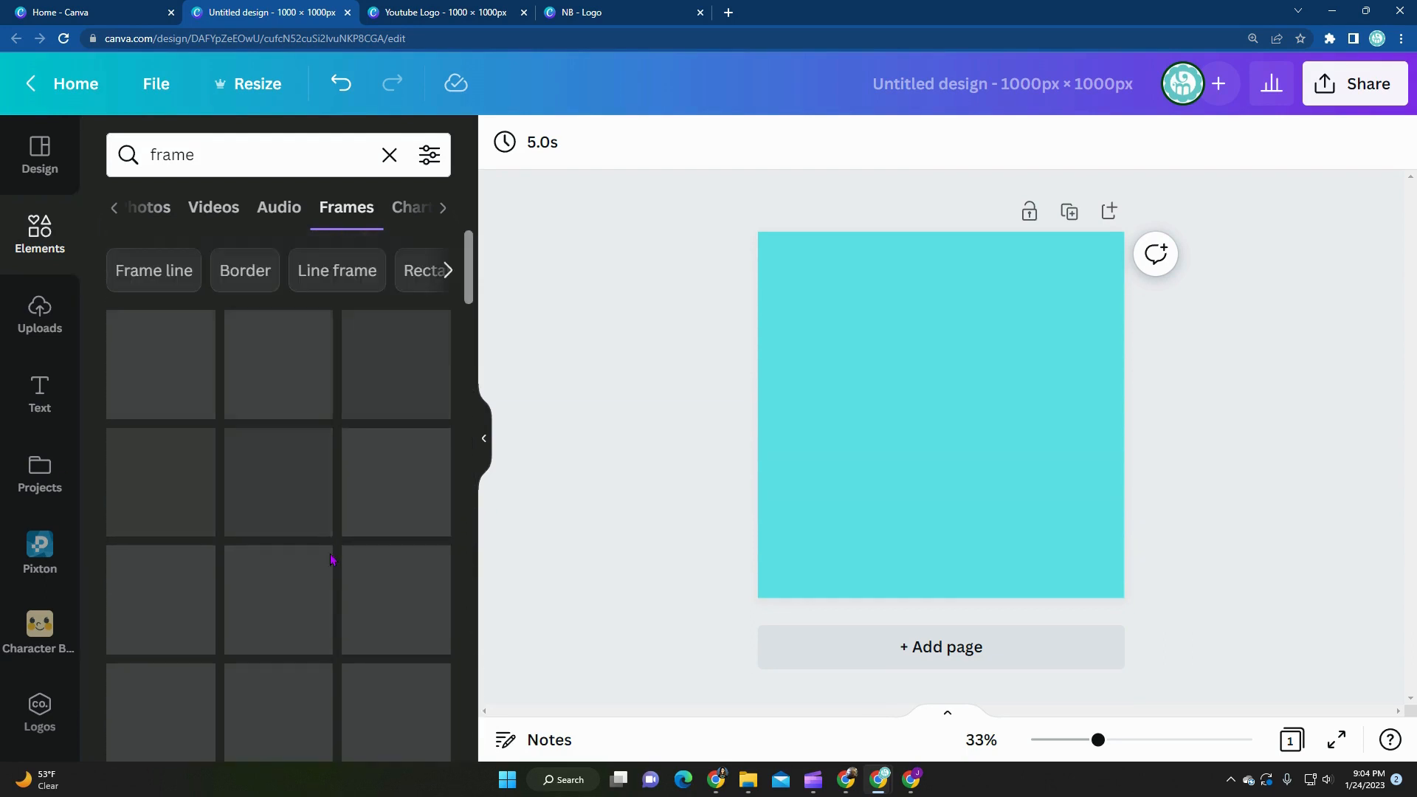
# Add the plain circle frame to the page and enlarge it to about 90% of the page width
pyautogui.click(155, 378)
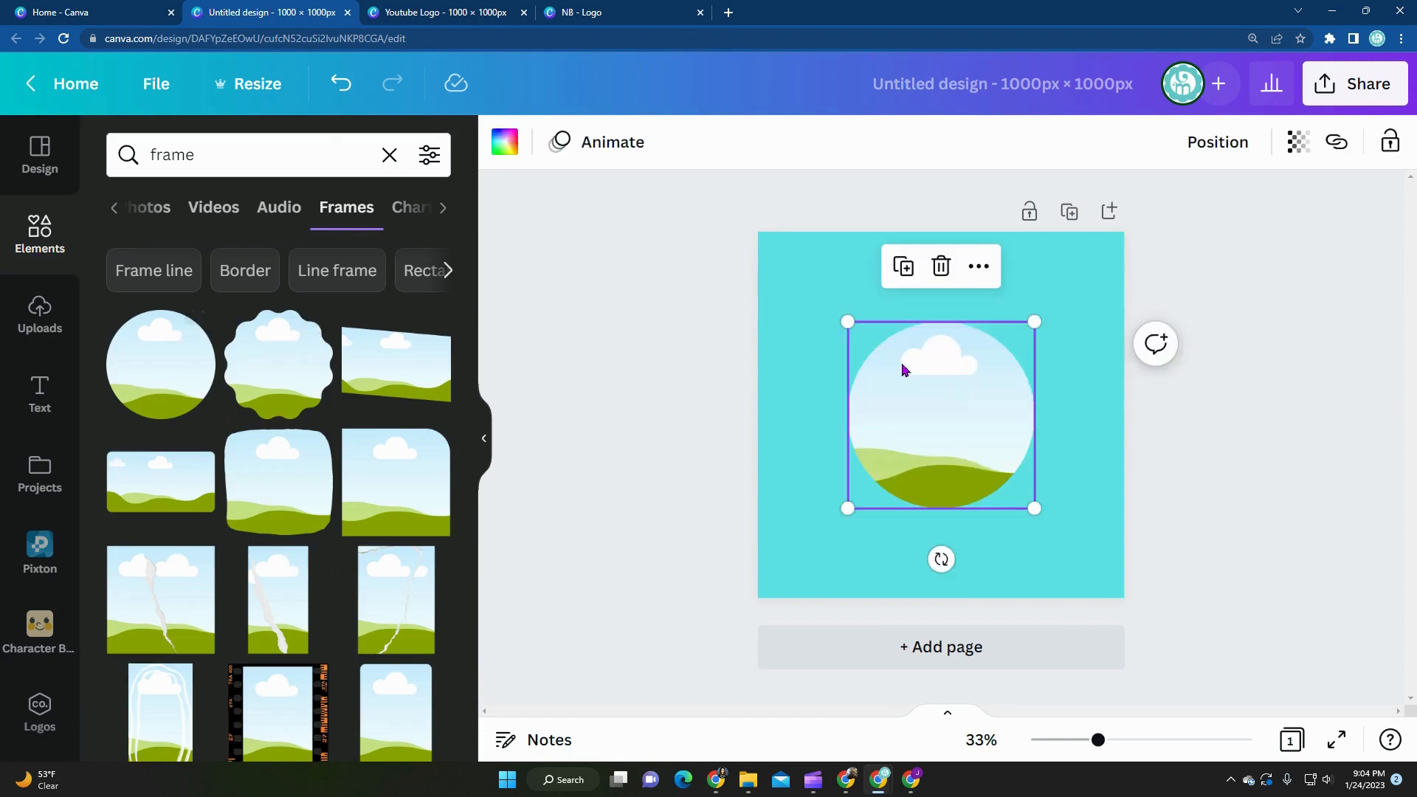
pyautogui.click(1201, 498)
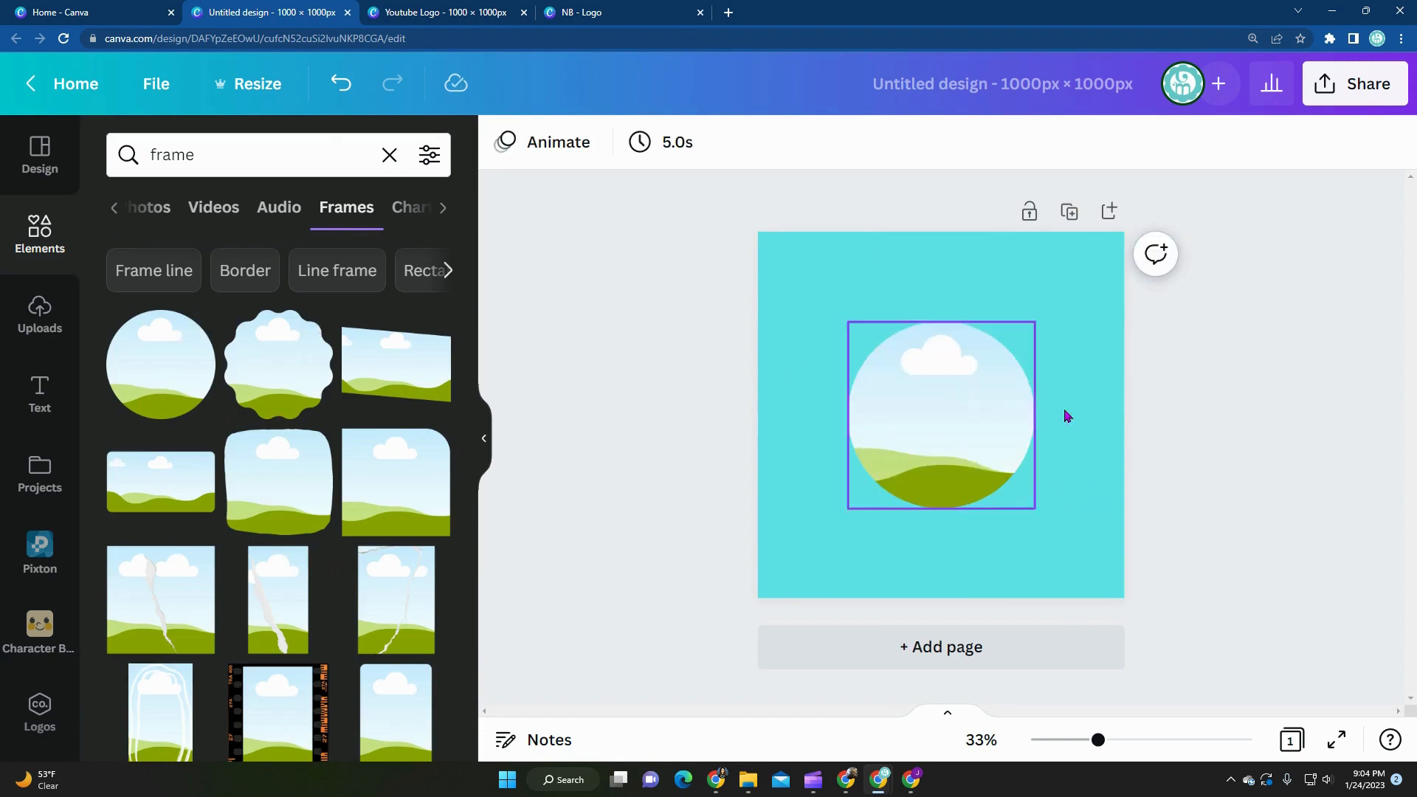
pyautogui.click(936, 410)
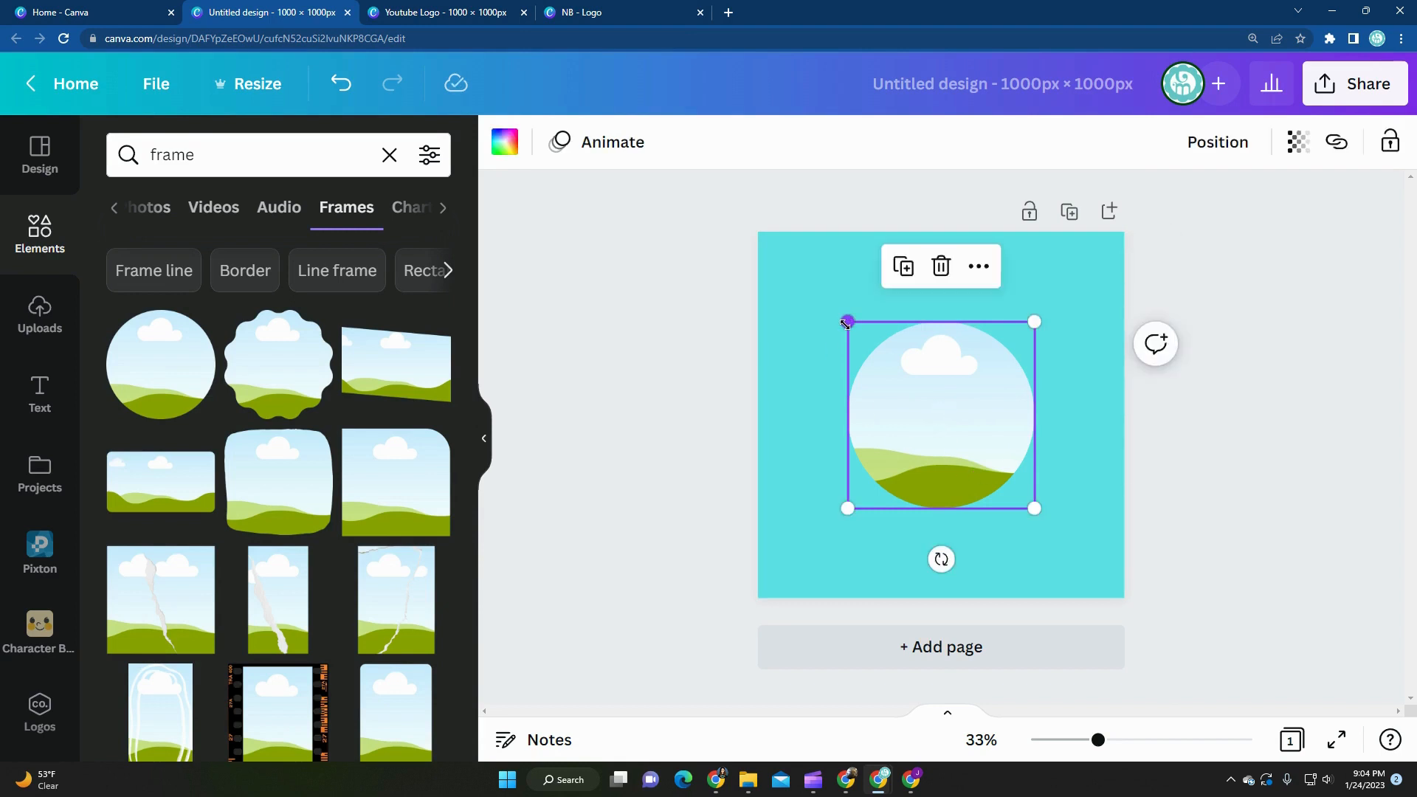
pyautogui.moveTo(846, 323); pyautogui.dragTo(651, 222)
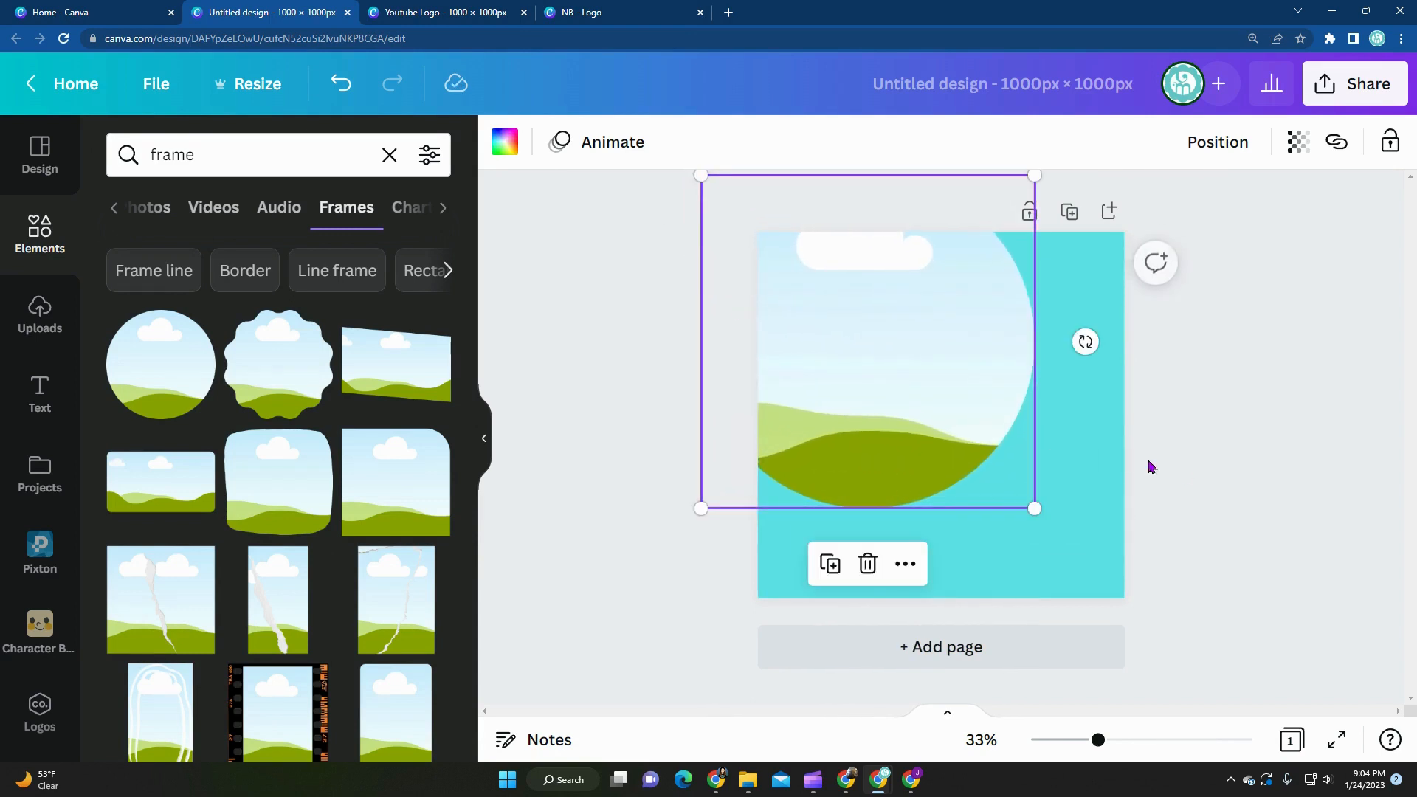
pyautogui.click(1203, 476)
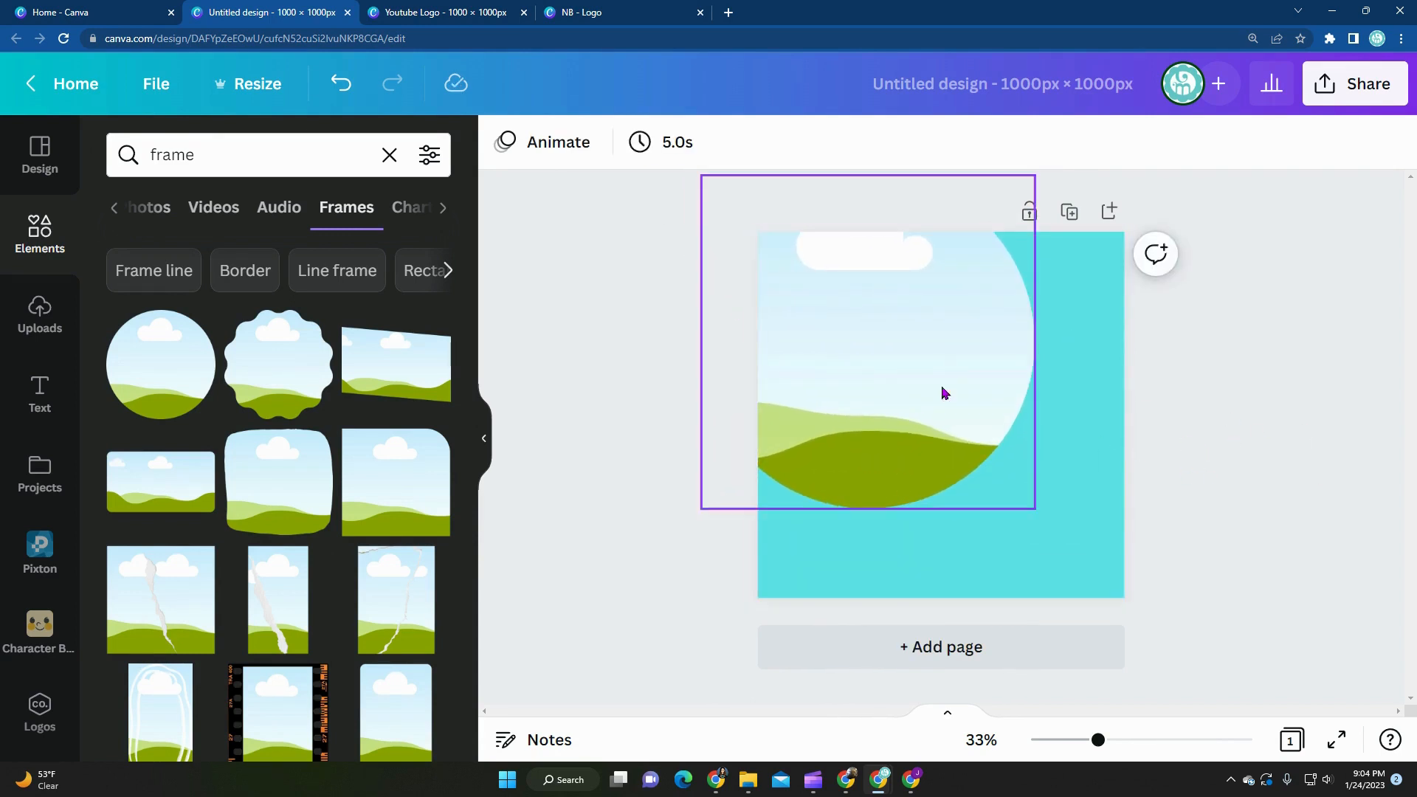
# Move the enlarged circle frame to the middle of the page and check its page alignment options
pyautogui.moveTo(855, 323); pyautogui.dragTo(928, 388)
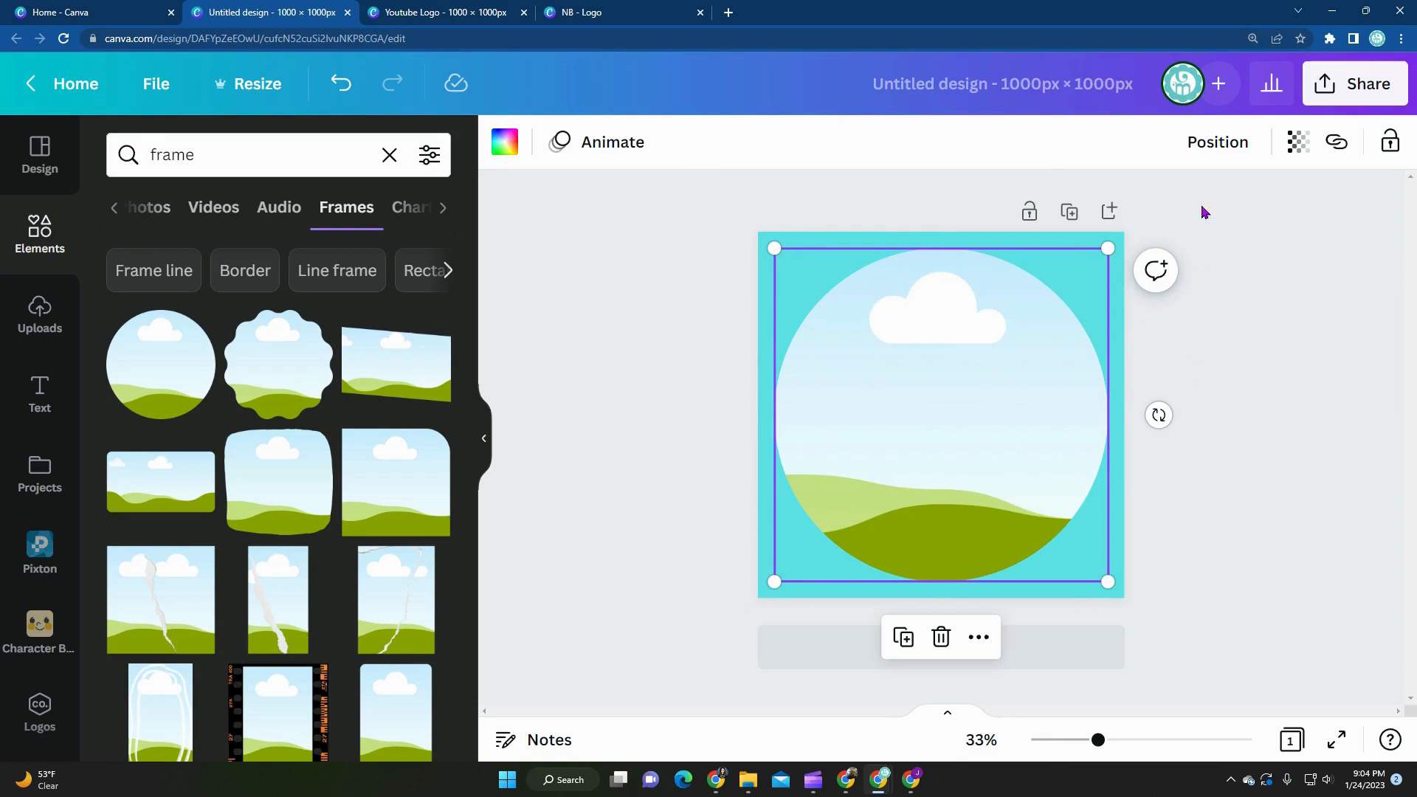
pyautogui.click(1216, 144)
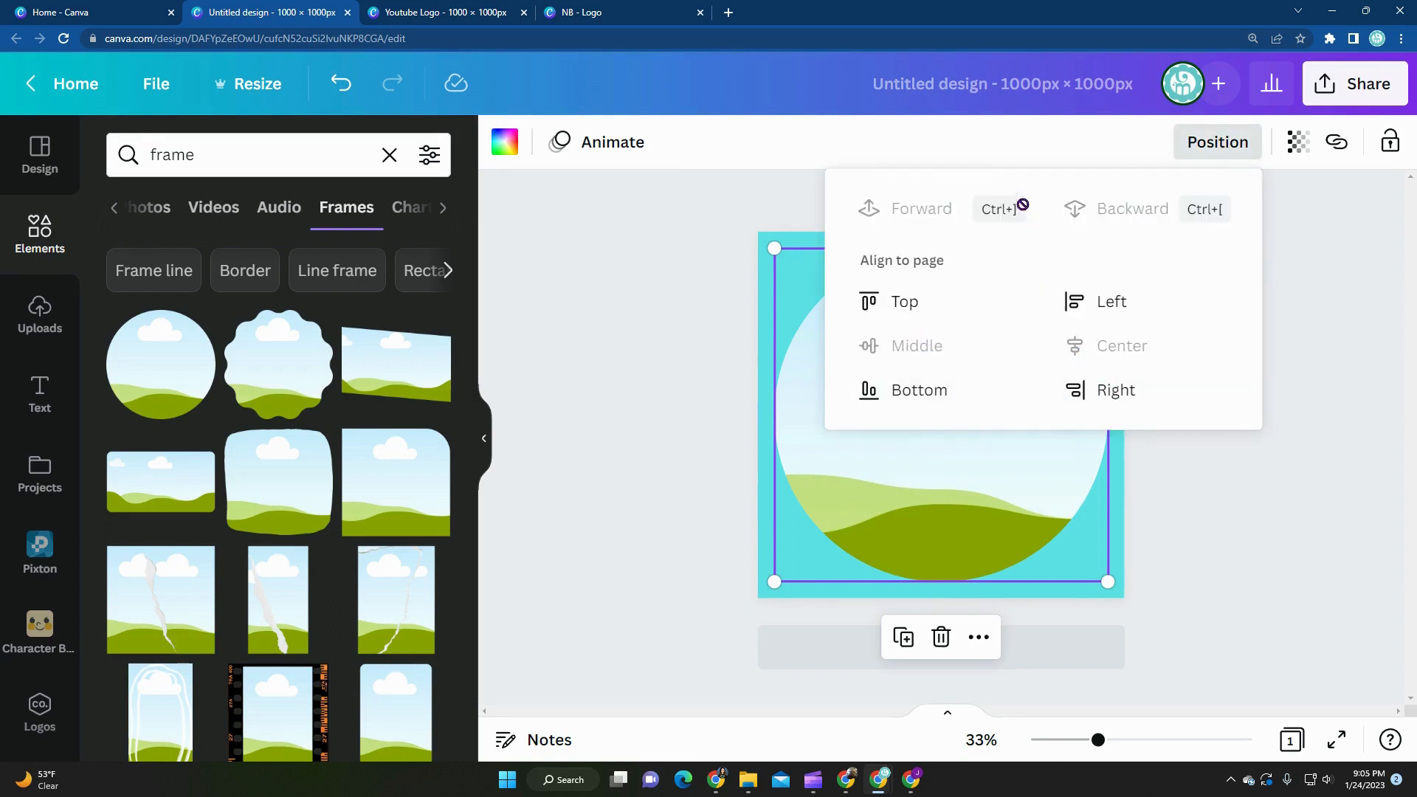
pyautogui.click(1311, 412)
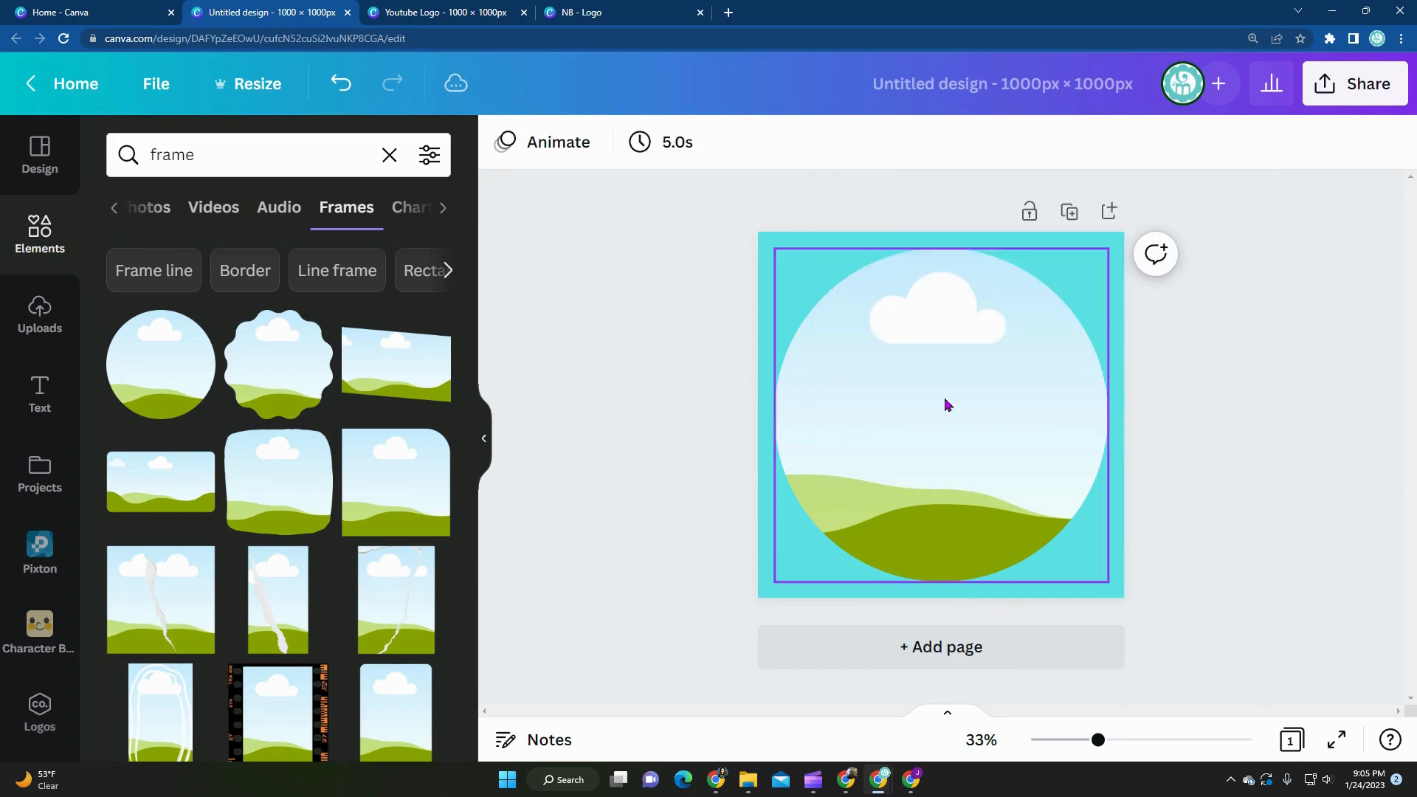
# Shift the circle frame sideways off the middle and realign it to the page with the Center option
pyautogui.moveTo(1009, 407); pyautogui.dragTo(972, 408)
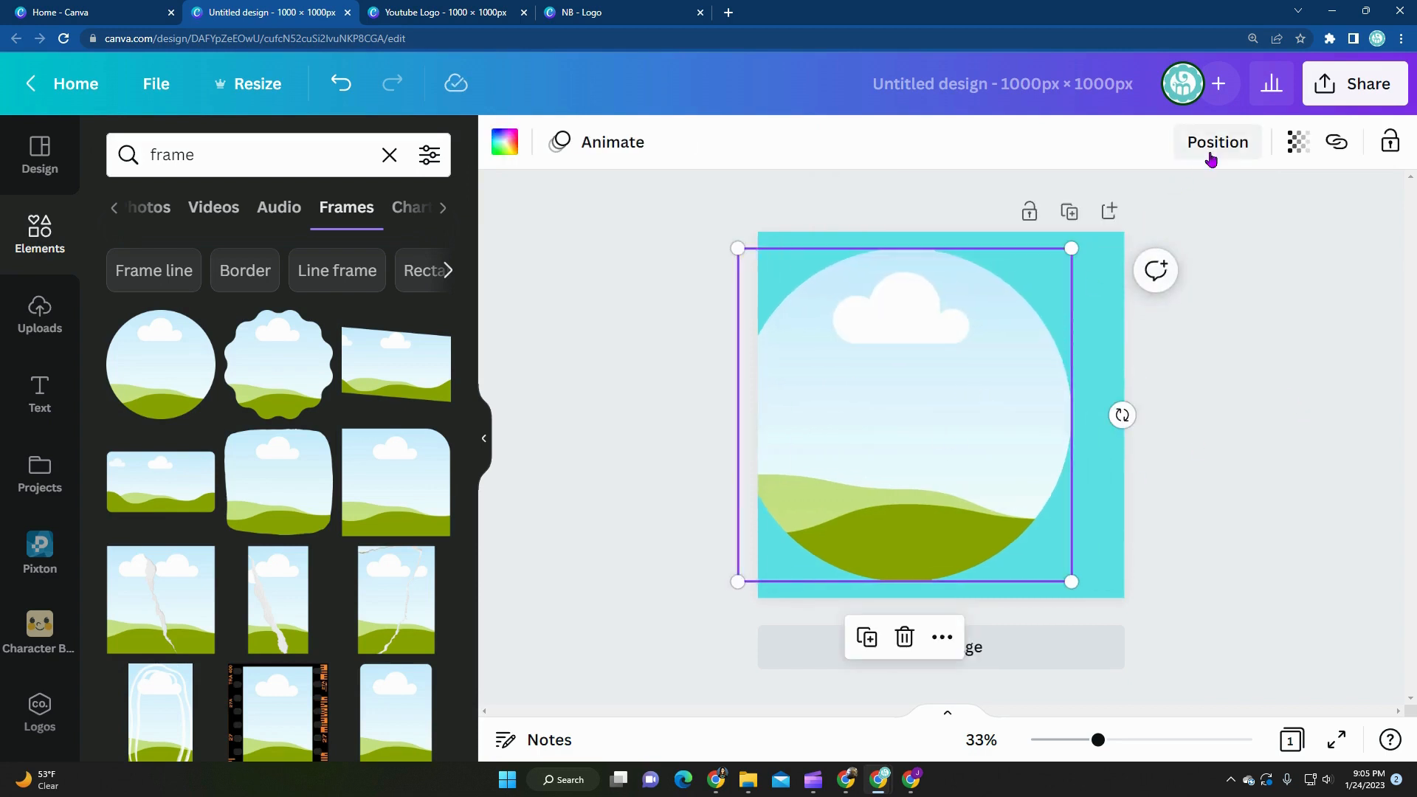
pyautogui.click(1211, 143)
pyautogui.click(1106, 351)
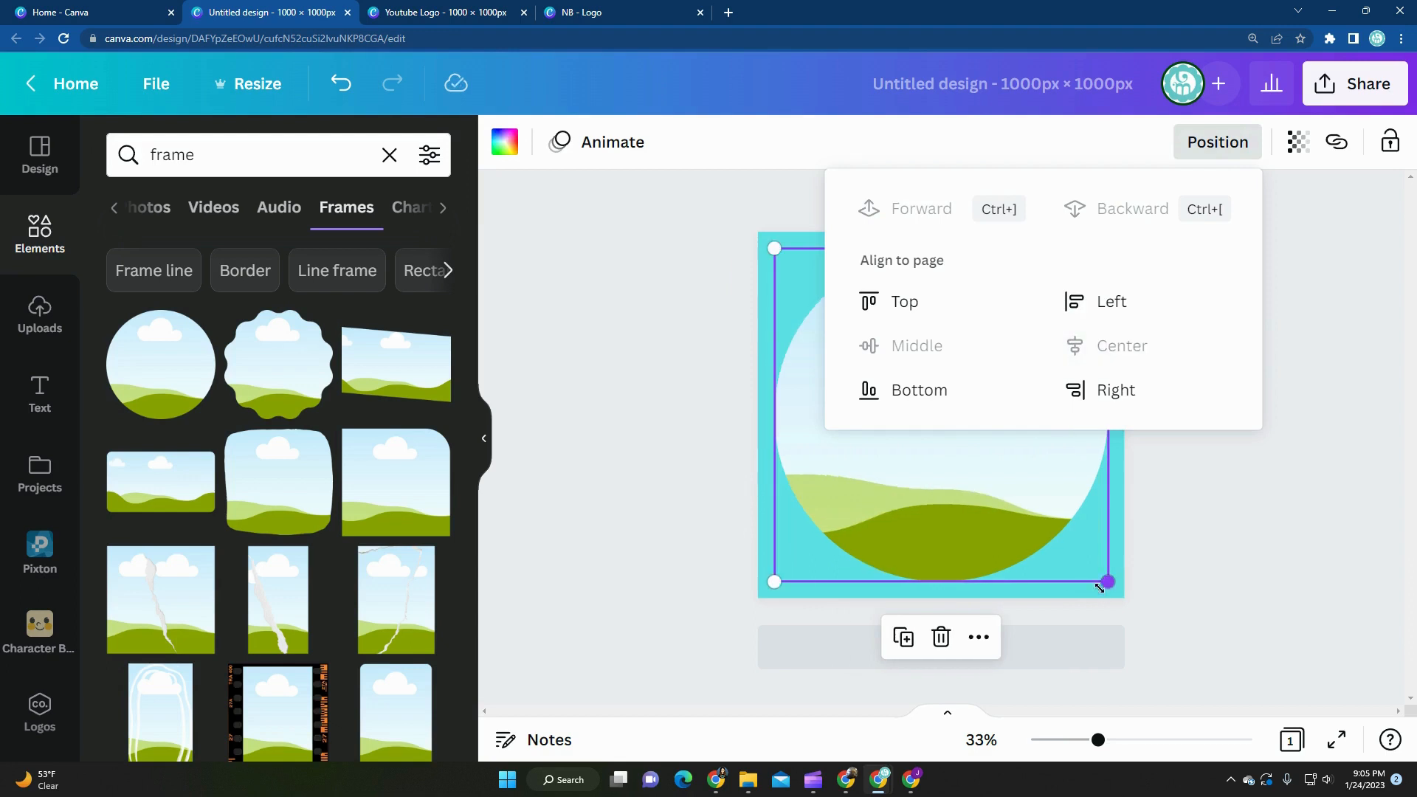
pyautogui.click(1179, 569)
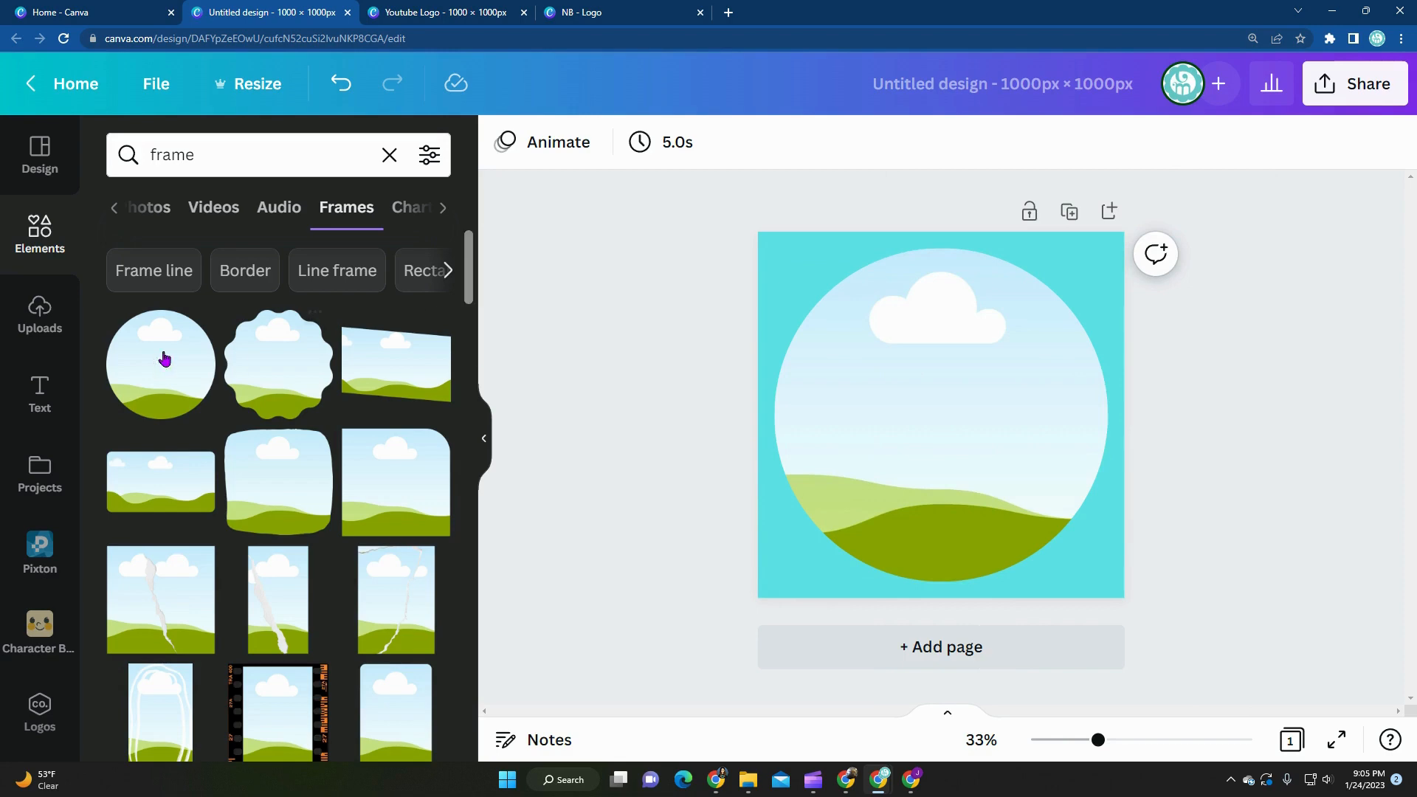
# Fill the circle frame with the uploaded black-and-white portrait of a woman with pink lips surrounded by colorful flowers
pyautogui.click(40, 316)
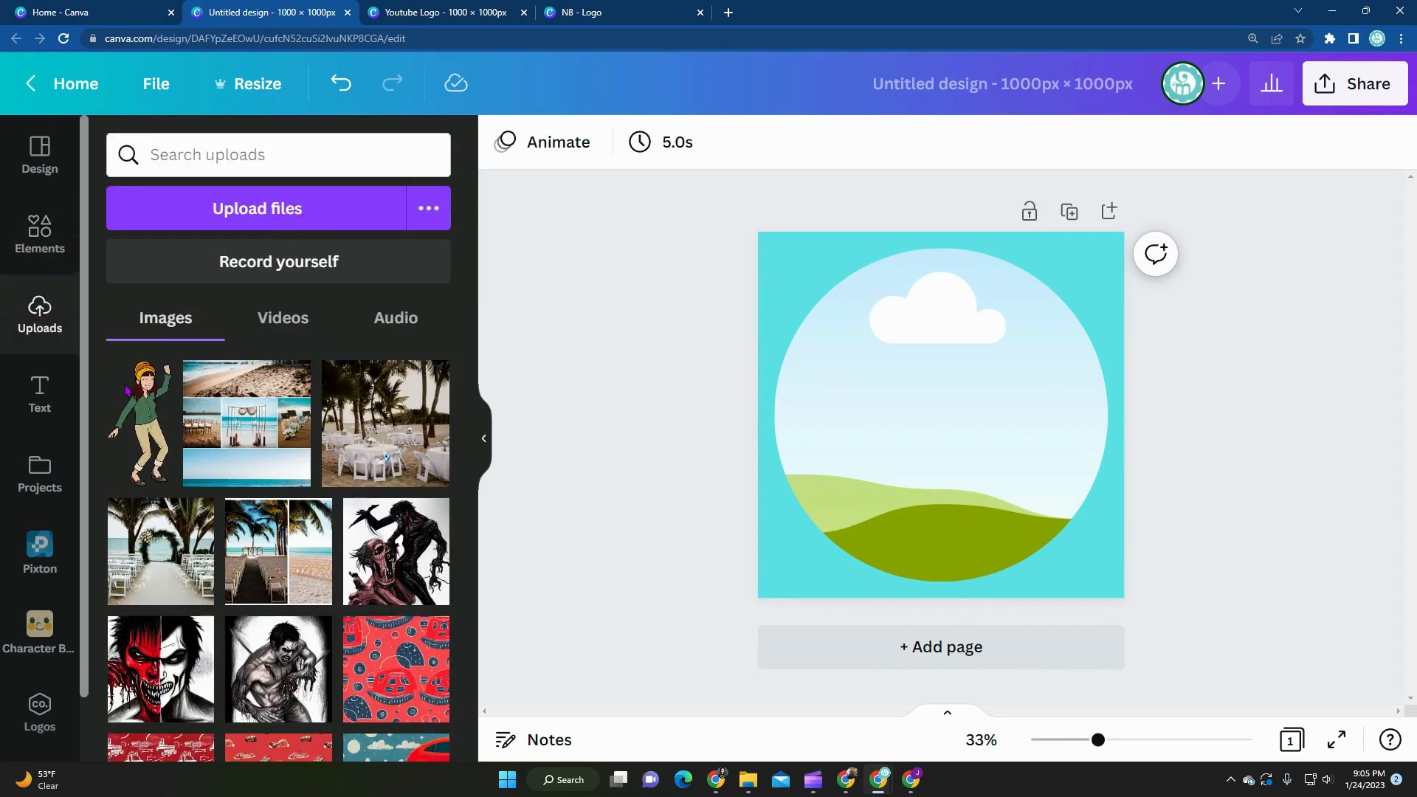
pyautogui.scroll(-5, 298, 647)
pyautogui.scroll(-1, 299, 647)
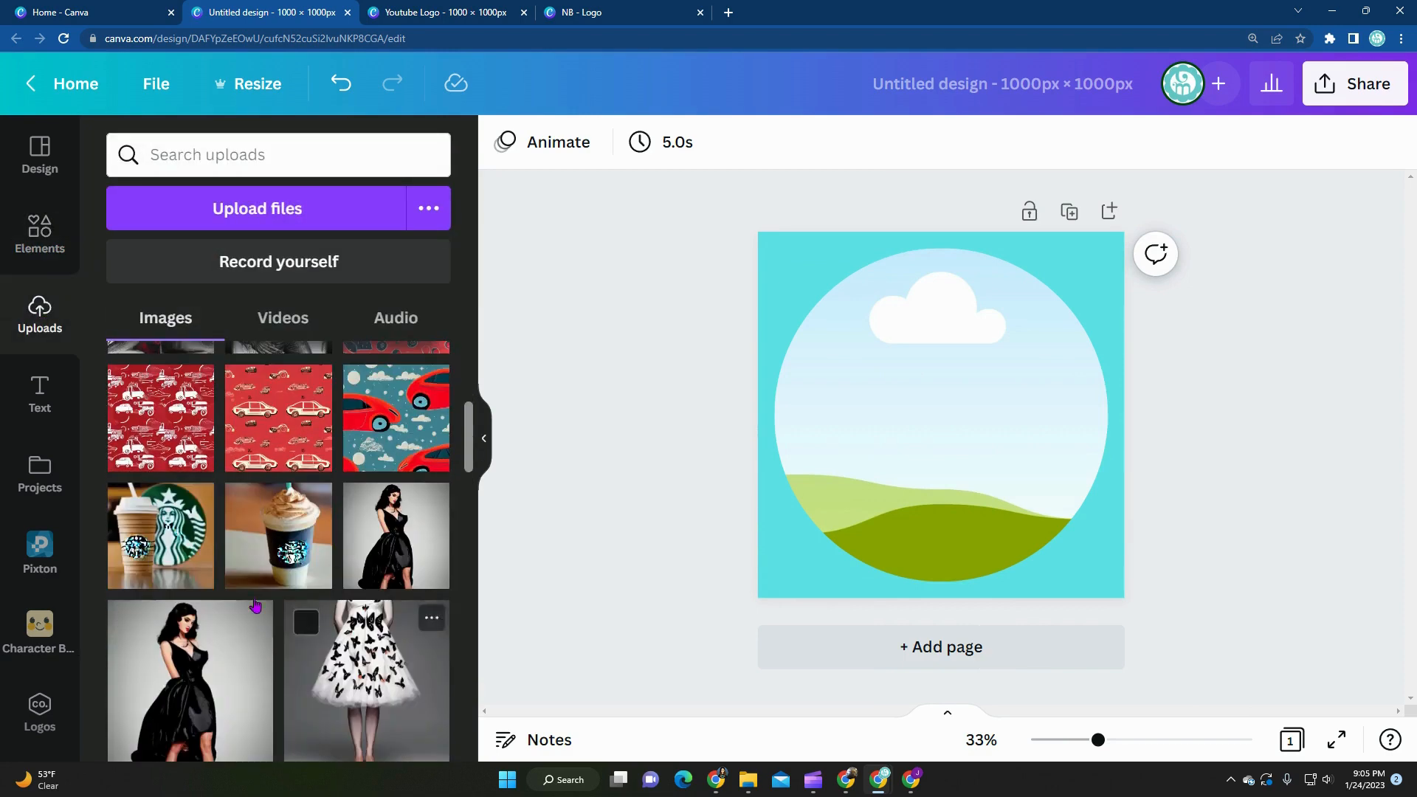
pyautogui.scroll(8, 408, 500)
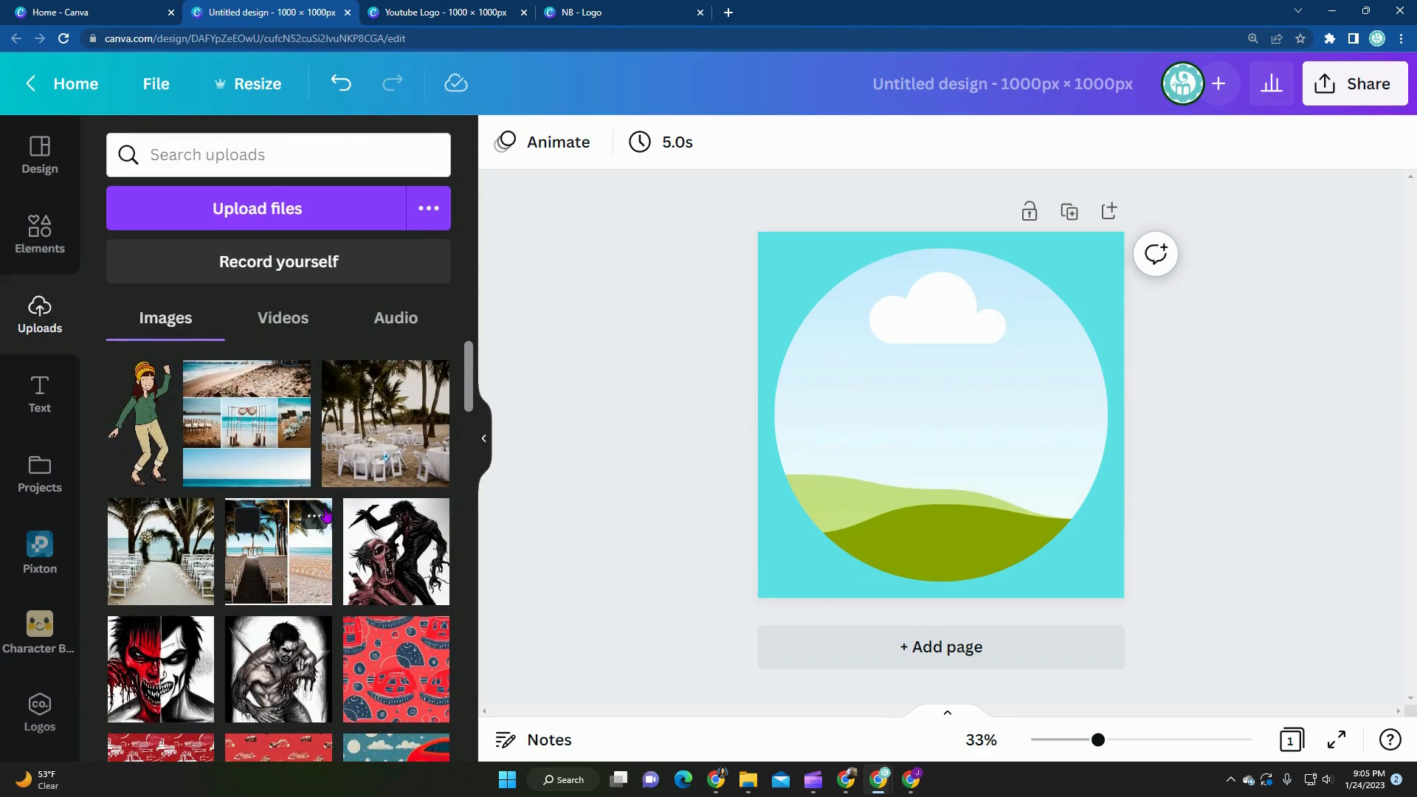
pyautogui.scroll(-15, 299, 627)
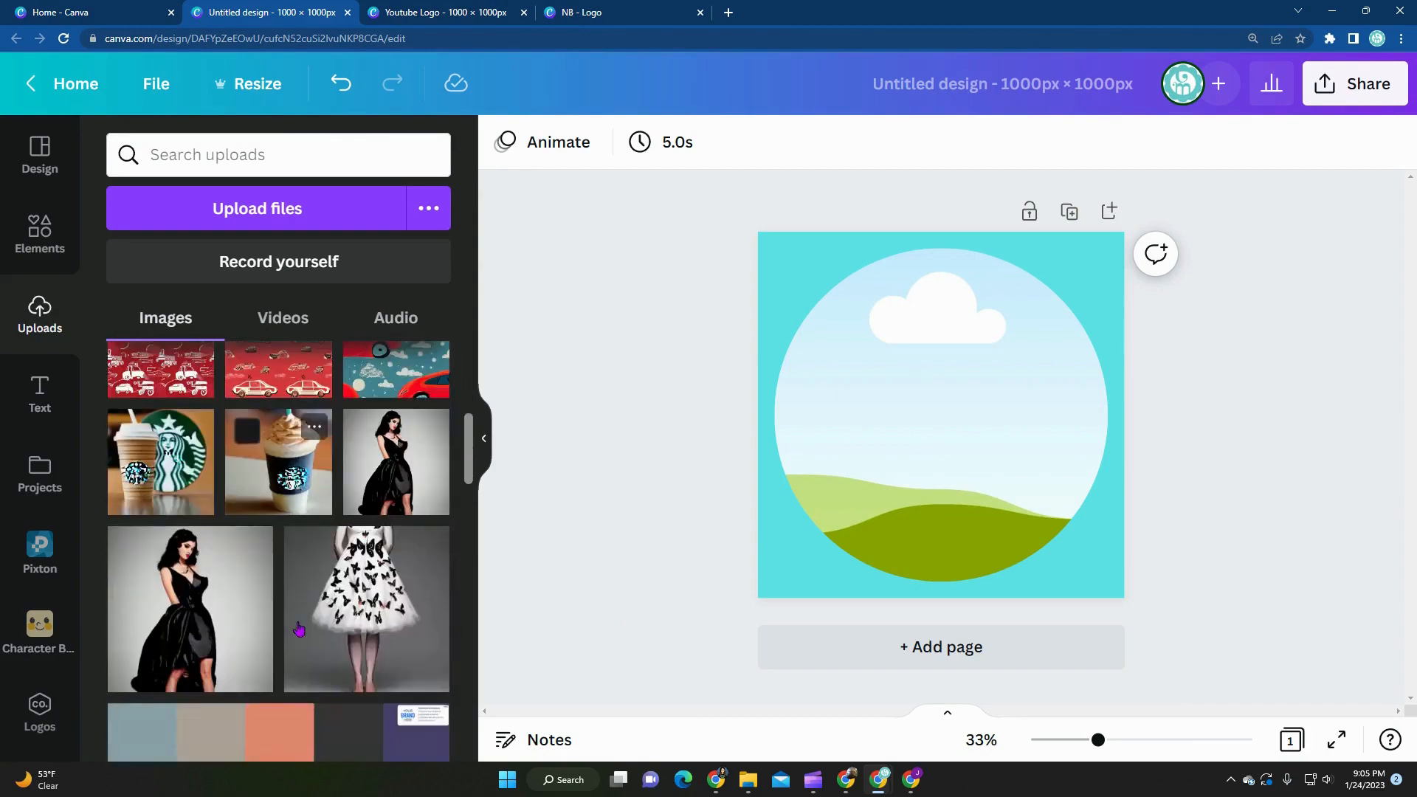
pyautogui.scroll(-3, 298, 629)
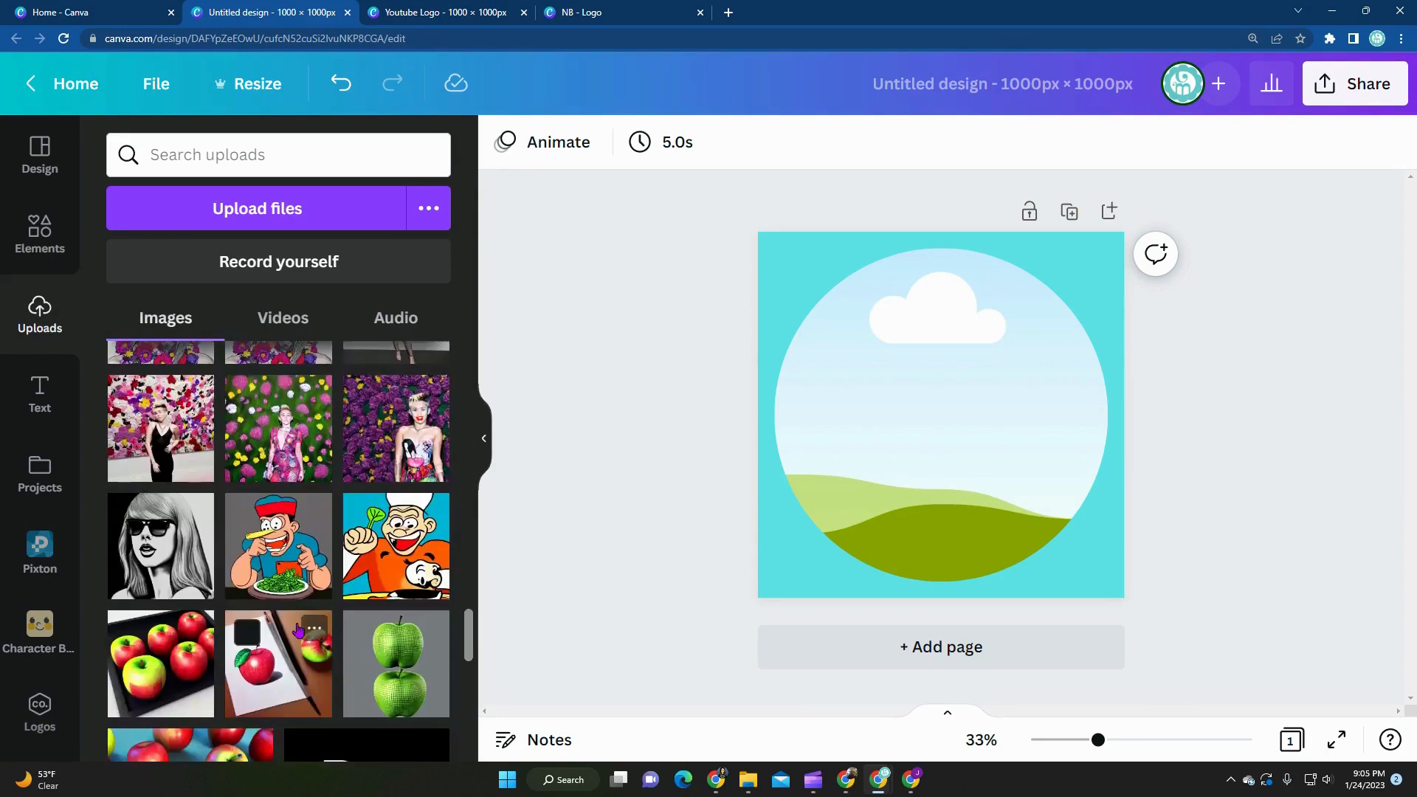
pyautogui.scroll(-3, 298, 629)
pyautogui.scroll(6, 298, 628)
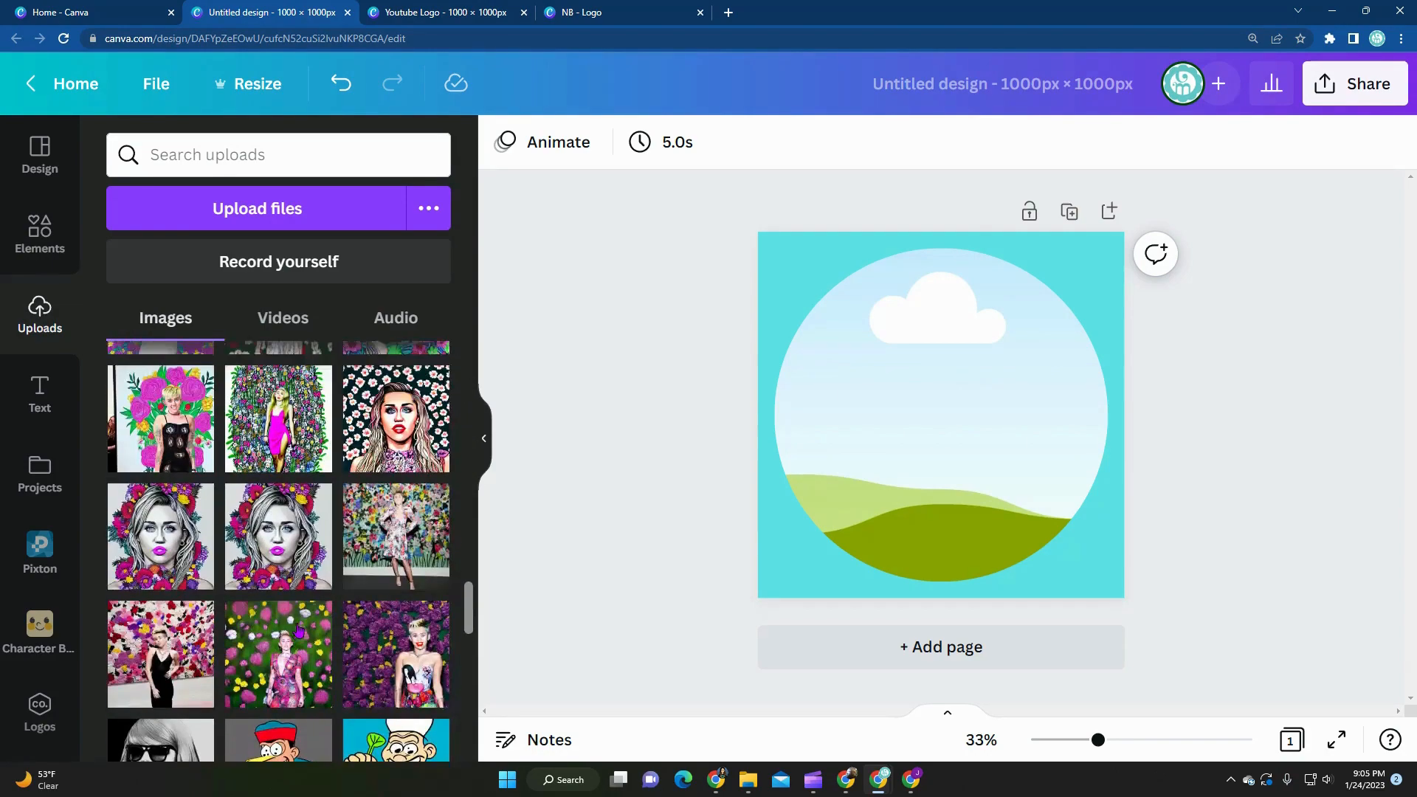
pyautogui.scroll(-3, 364, 604)
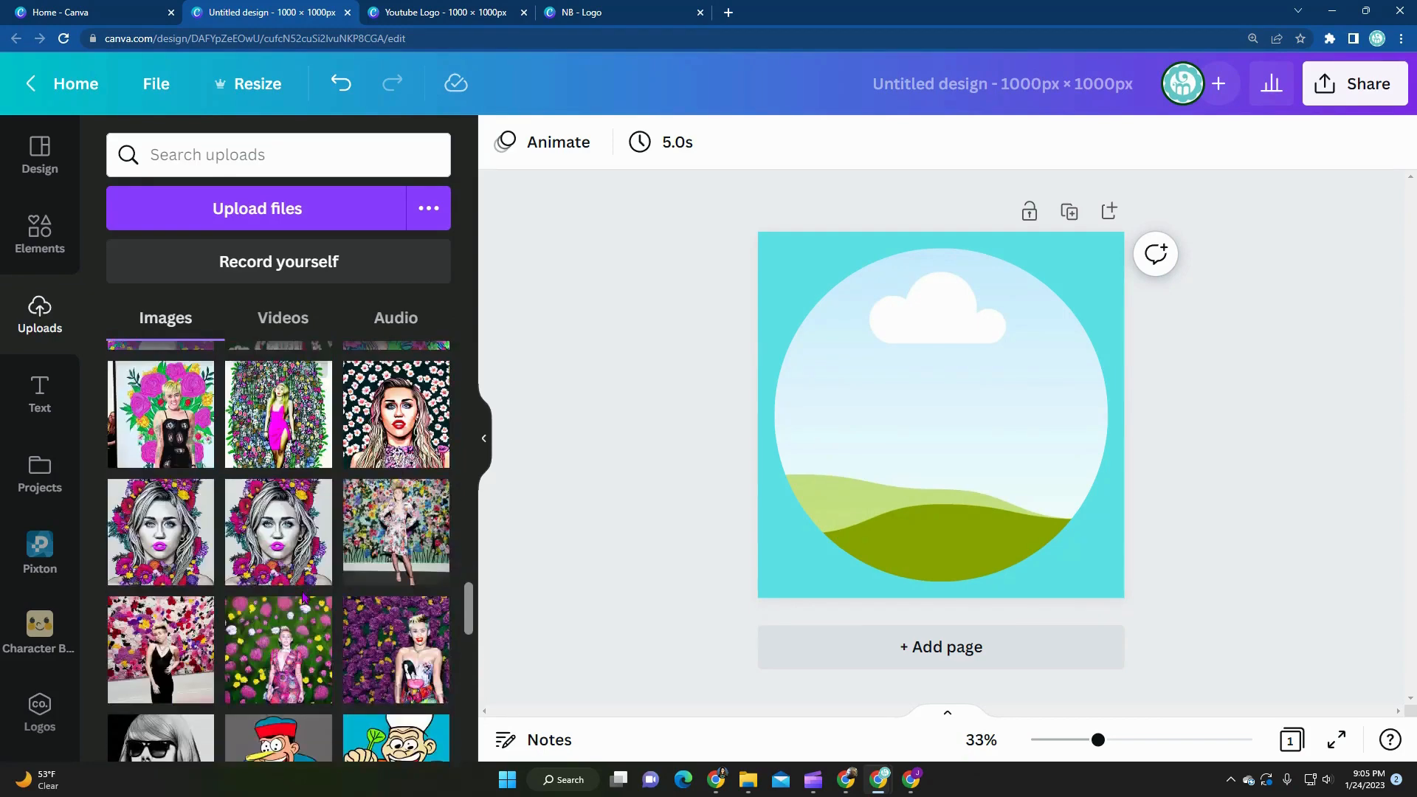
pyautogui.moveTo(289, 543); pyautogui.dragTo(886, 443)
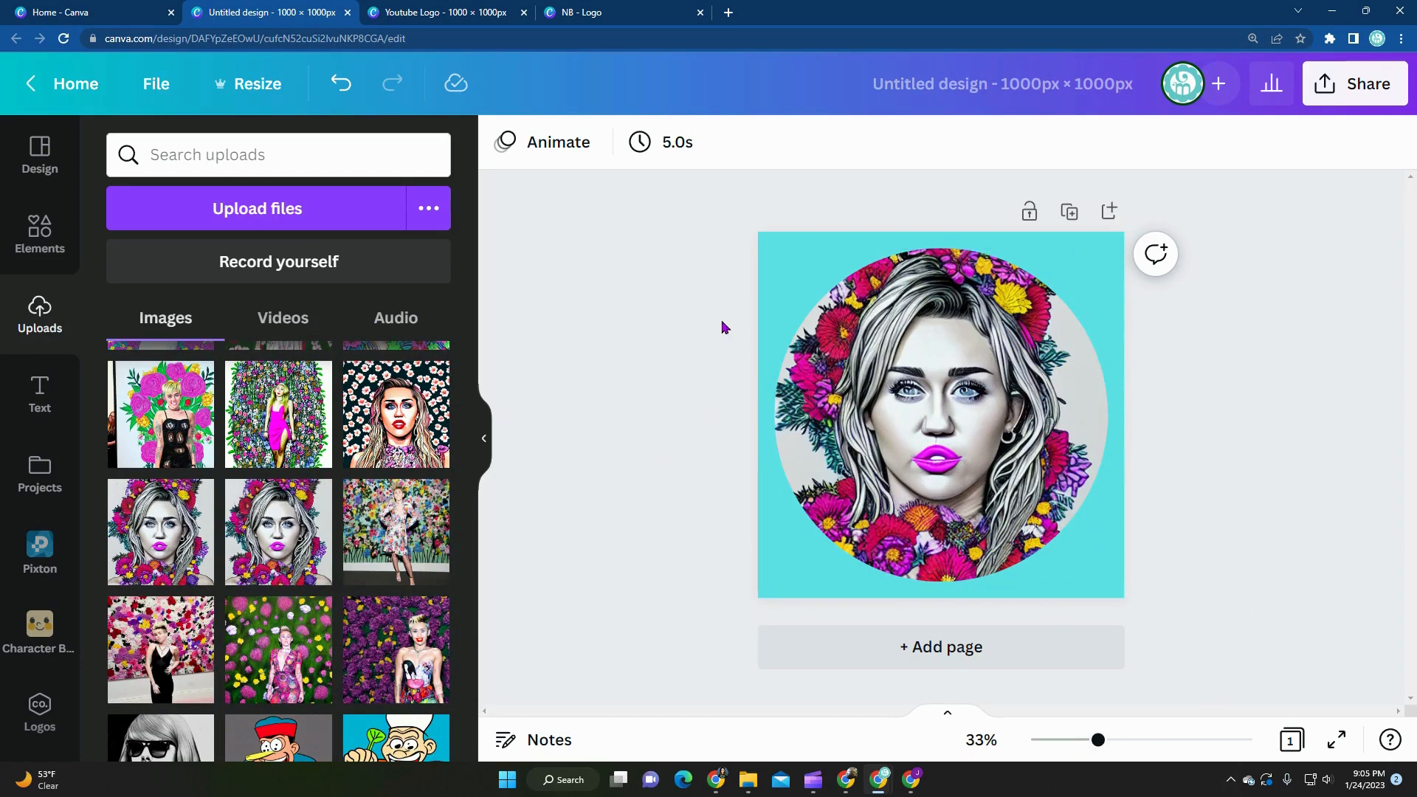
pyautogui.click(487, 438)
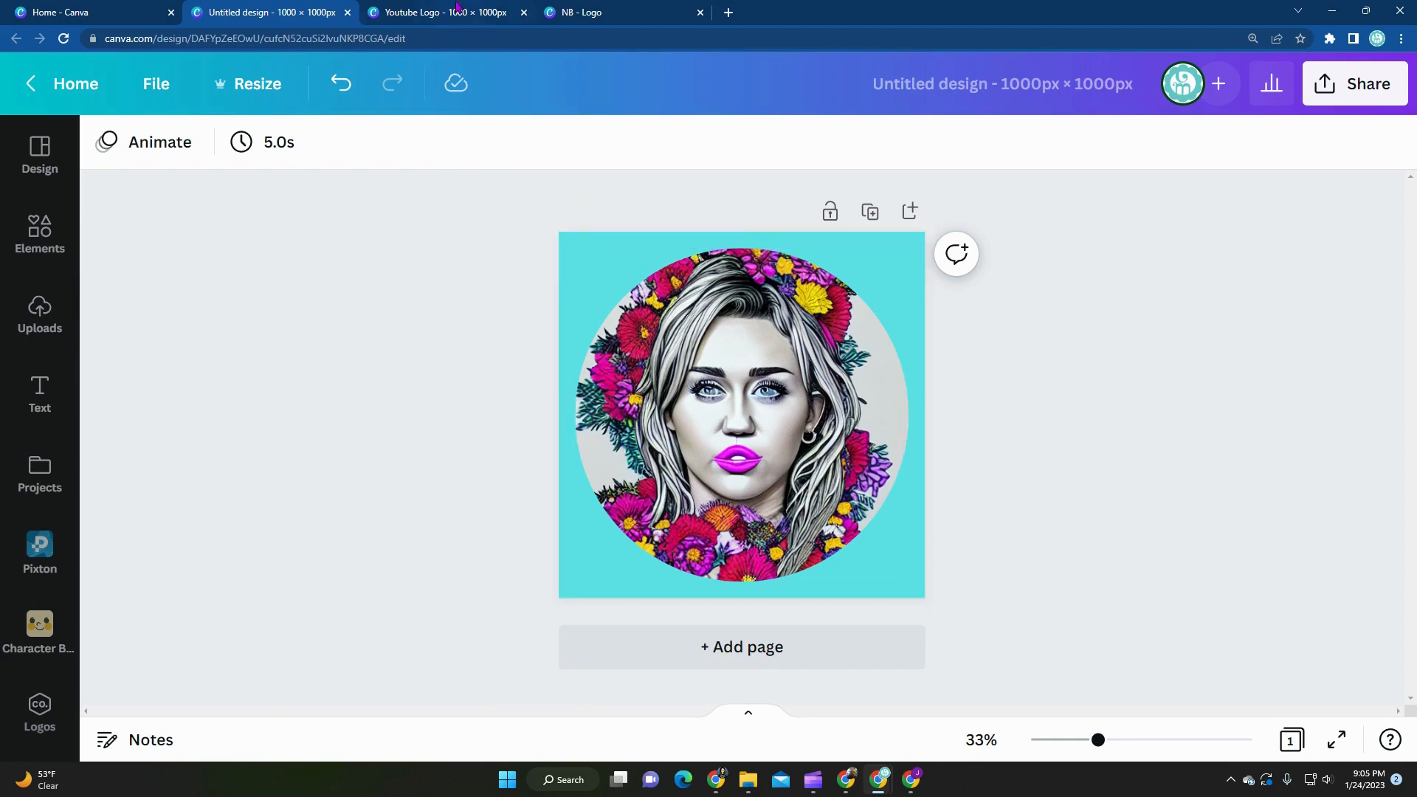
pyautogui.click(458, 10)
pyautogui.click(251, 15)
# Search the elements for "flowers", look over the graphics and show the matching photos
pyautogui.click(45, 247)
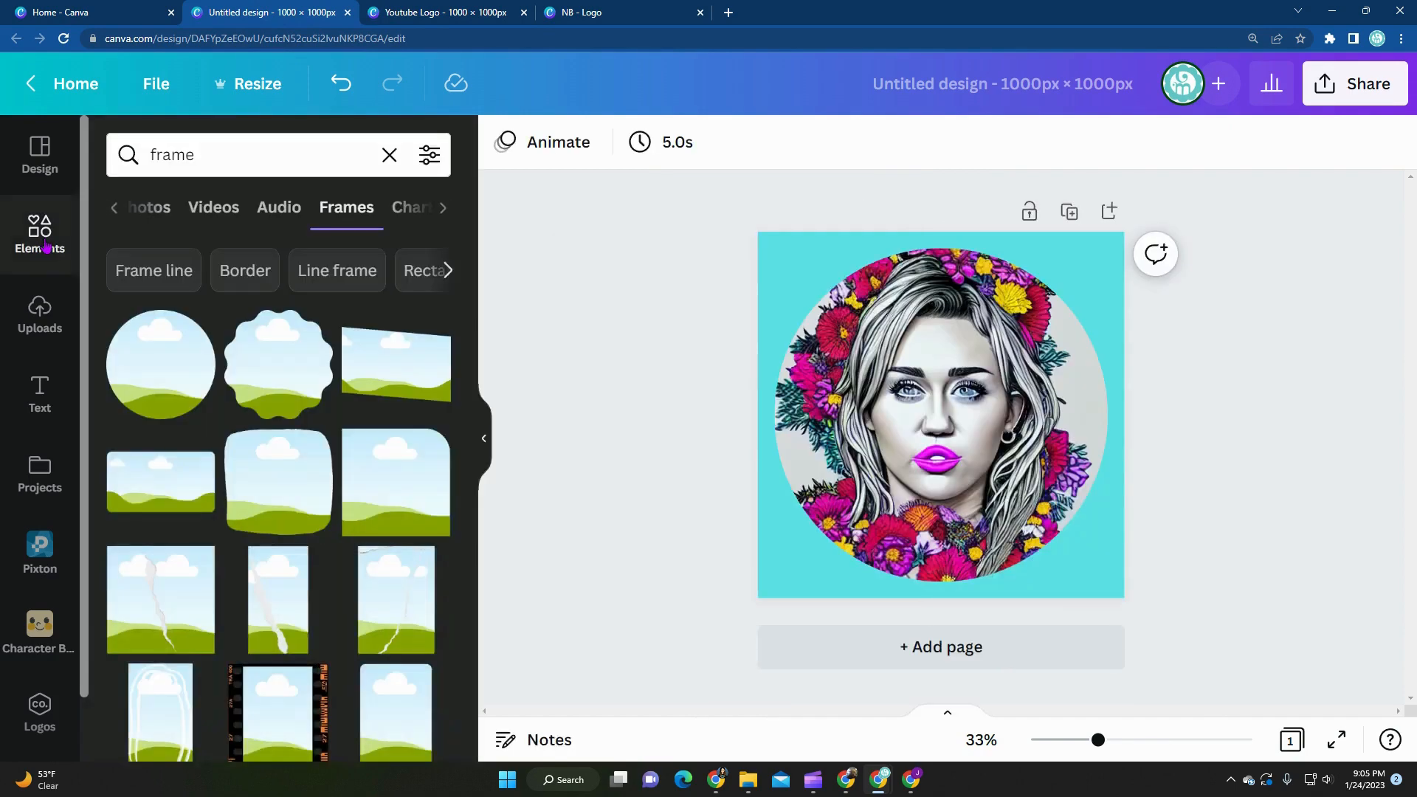
pyautogui.click(389, 156)
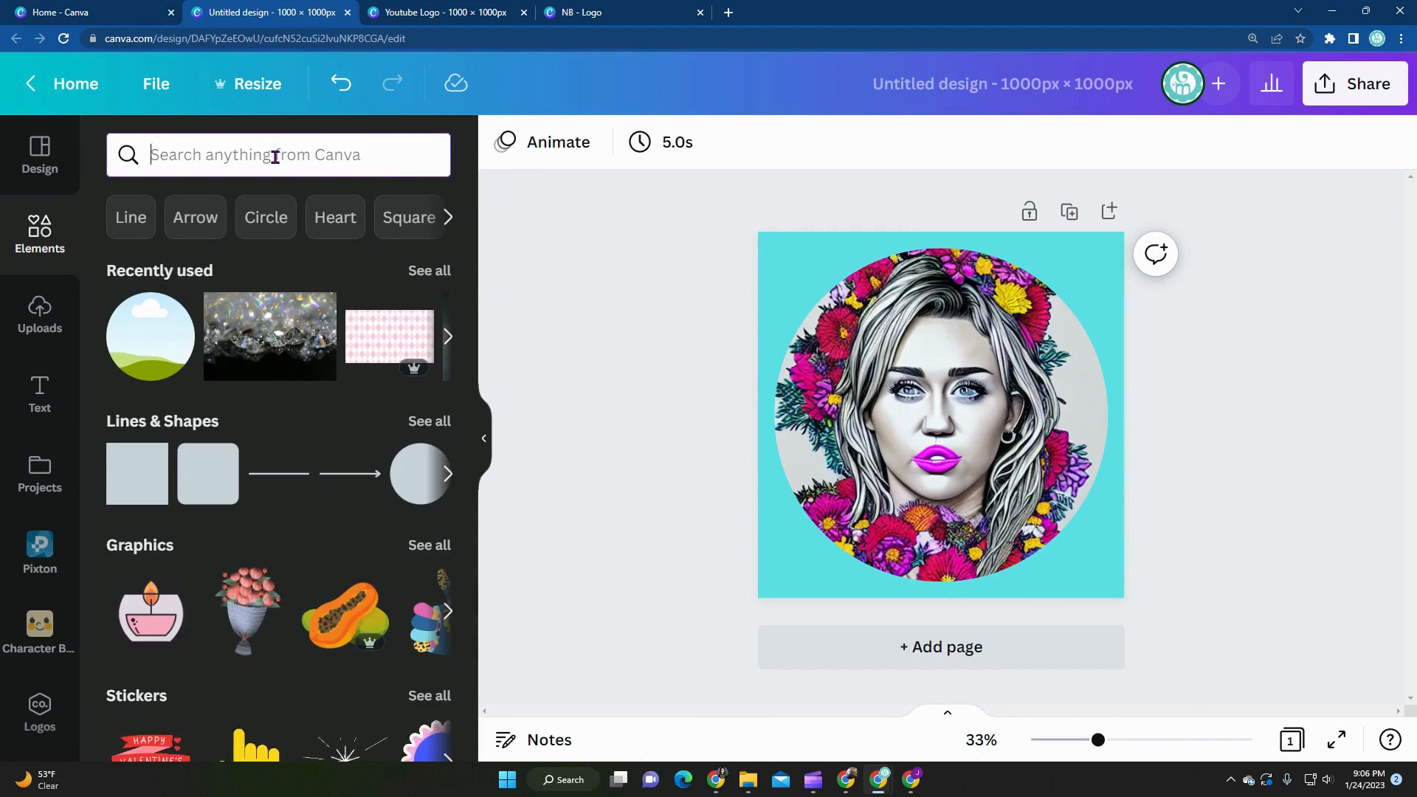
pyautogui.write('flowers')
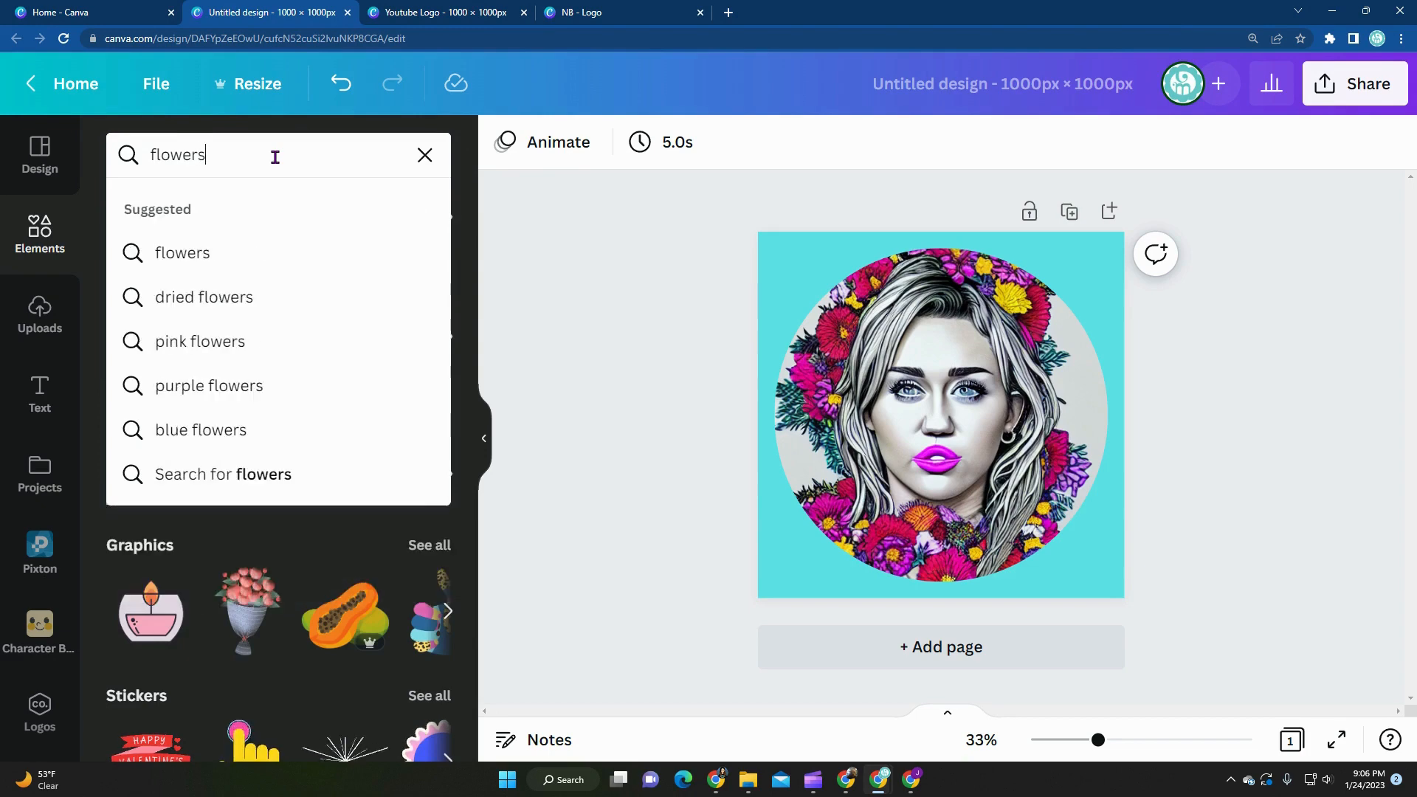
pyautogui.press('Return')
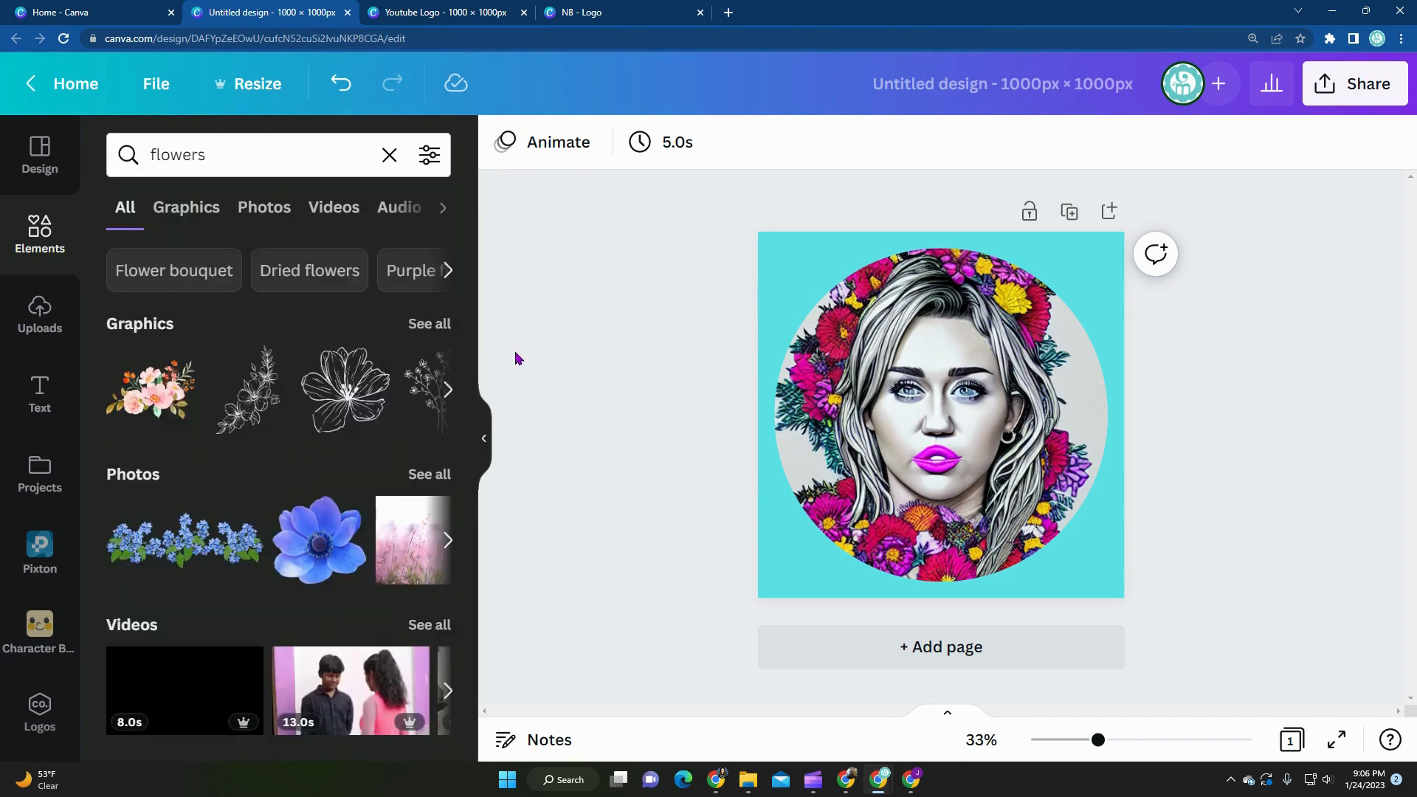
pyautogui.click(196, 216)
pyautogui.scroll(-5, 260, 575)
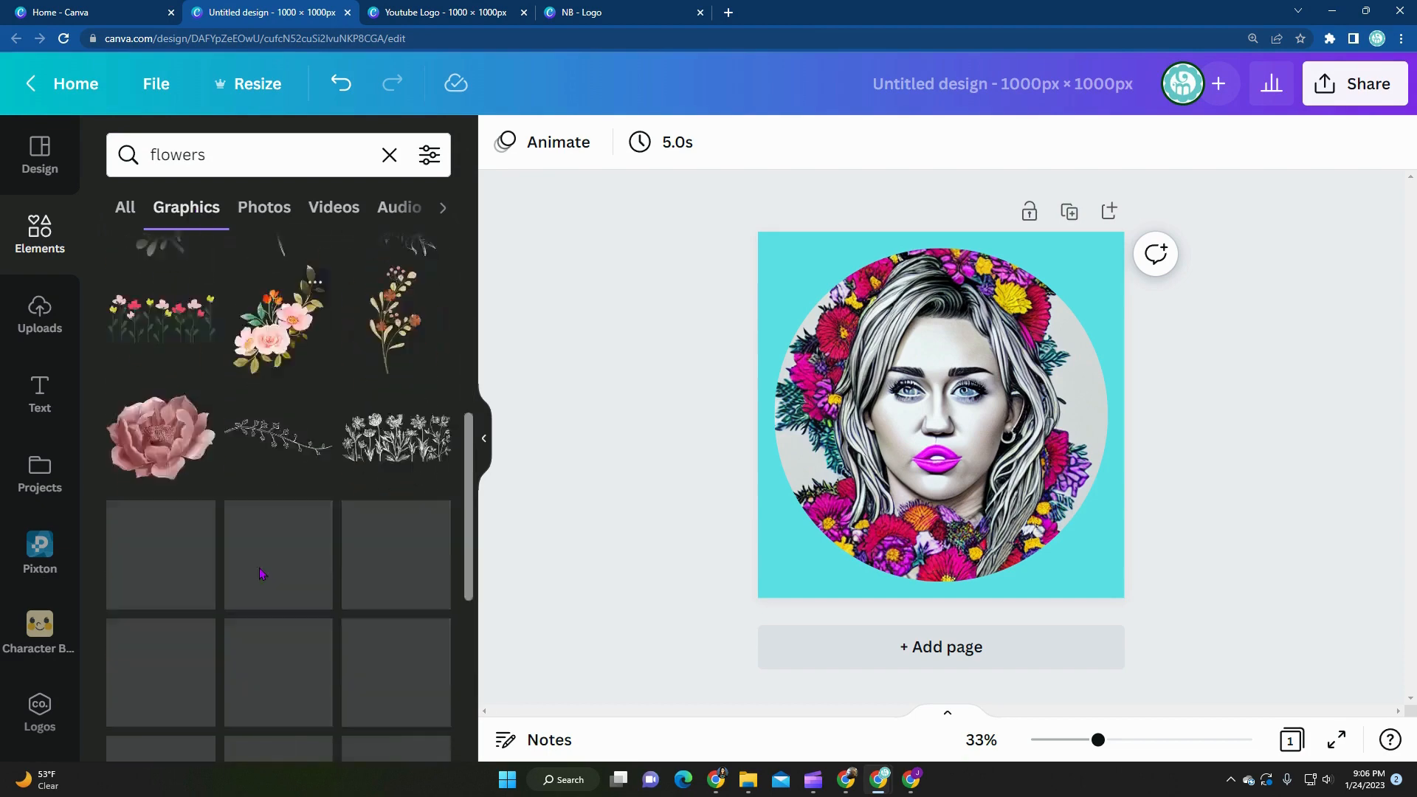
pyautogui.scroll(4, 260, 575)
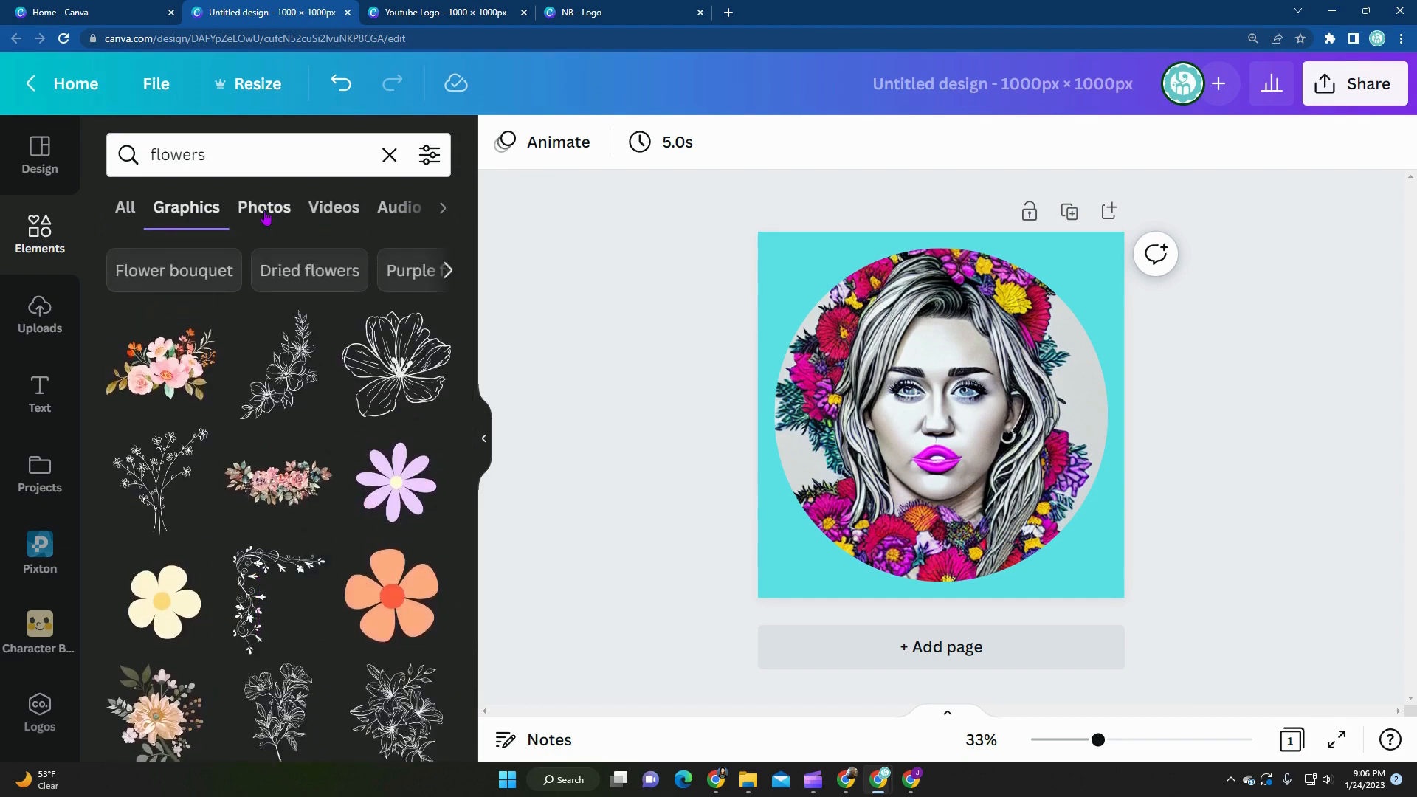
pyautogui.click(262, 212)
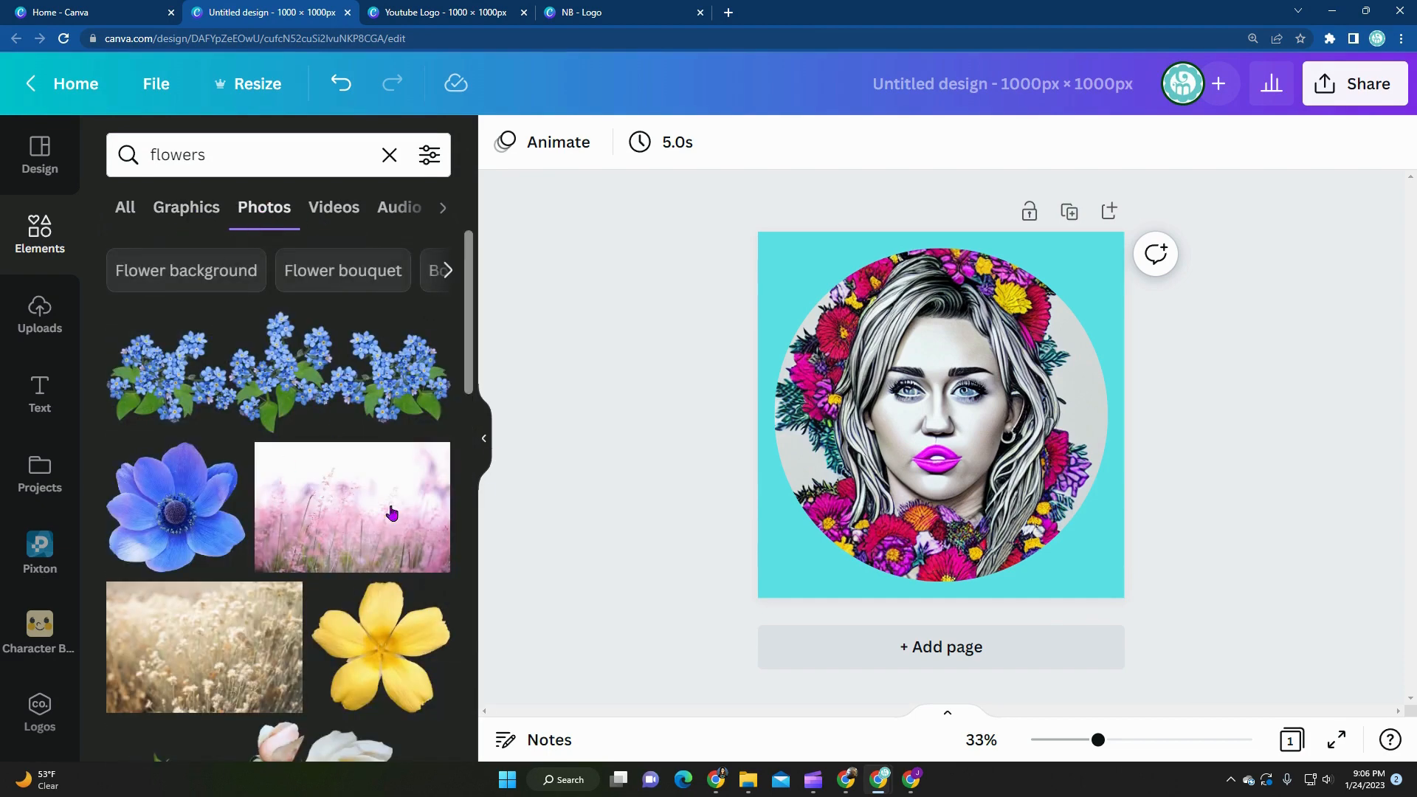
# Set the pink flower field photo as the page background and replace it with the beige dried-flower field photo
pyautogui.moveTo(347, 512); pyautogui.dragTo(773, 267)
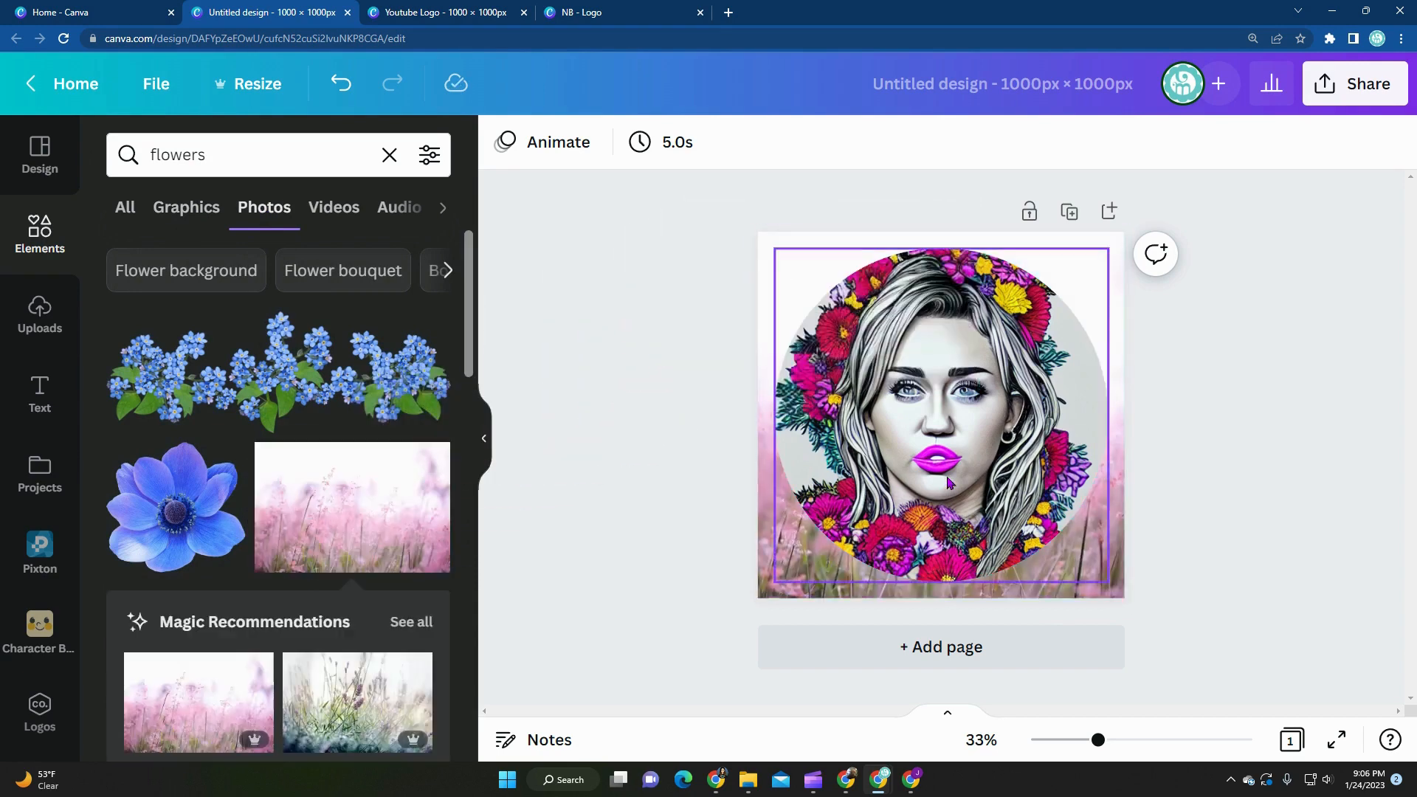
pyautogui.moveTo(1099, 749); pyautogui.dragTo(1067, 741)
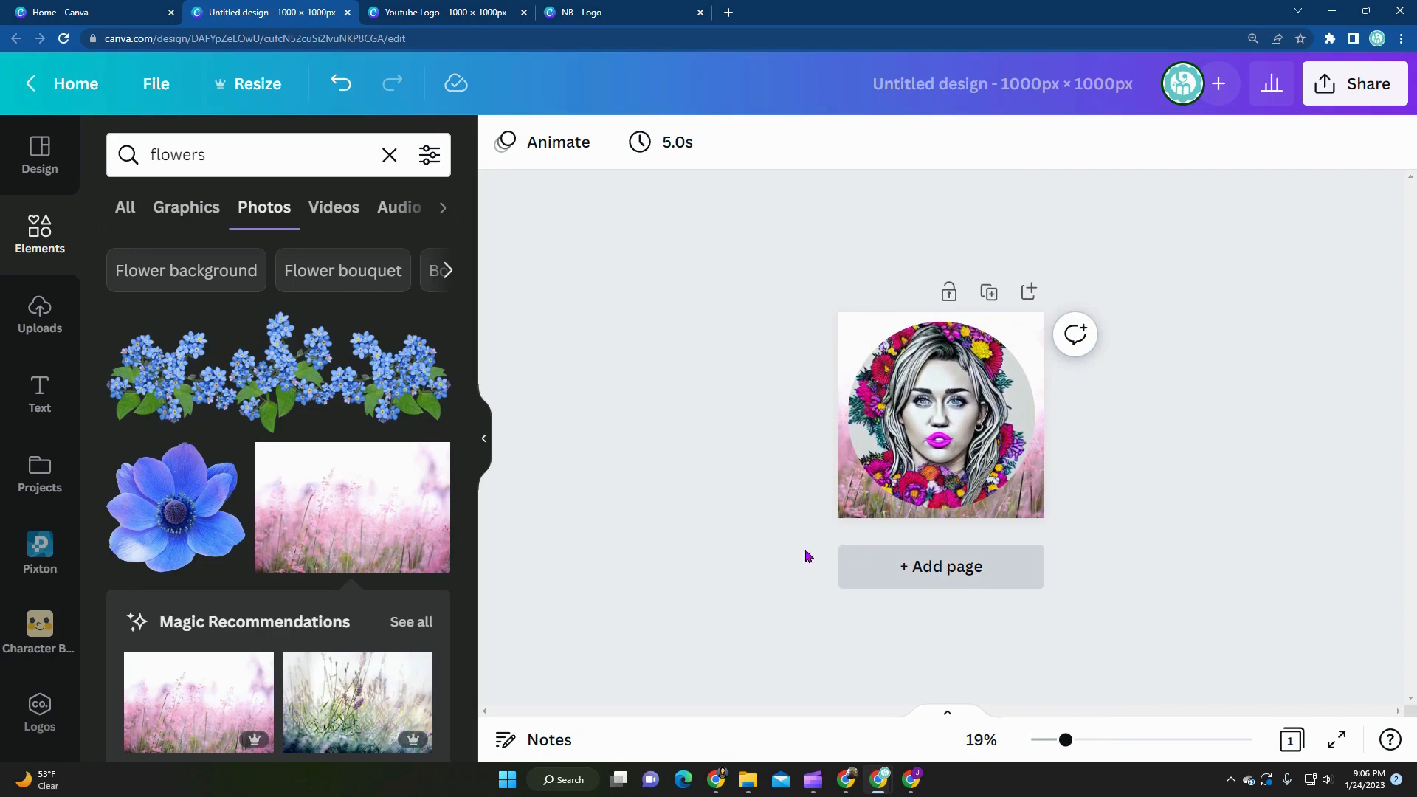
pyautogui.scroll(-2, 268, 611)
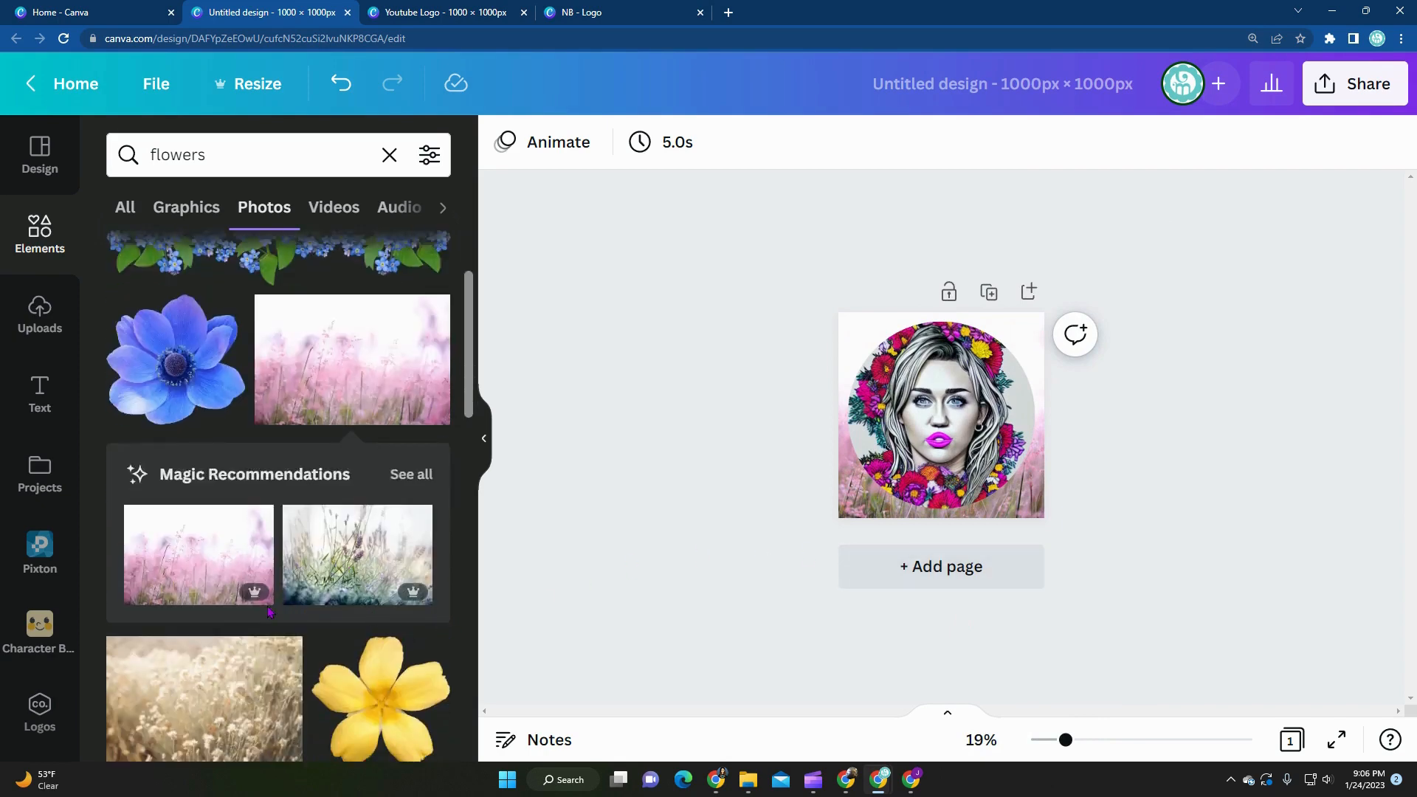
pyautogui.scroll(-3, 268, 611)
pyautogui.moveTo(190, 489); pyautogui.dragTo(860, 520)
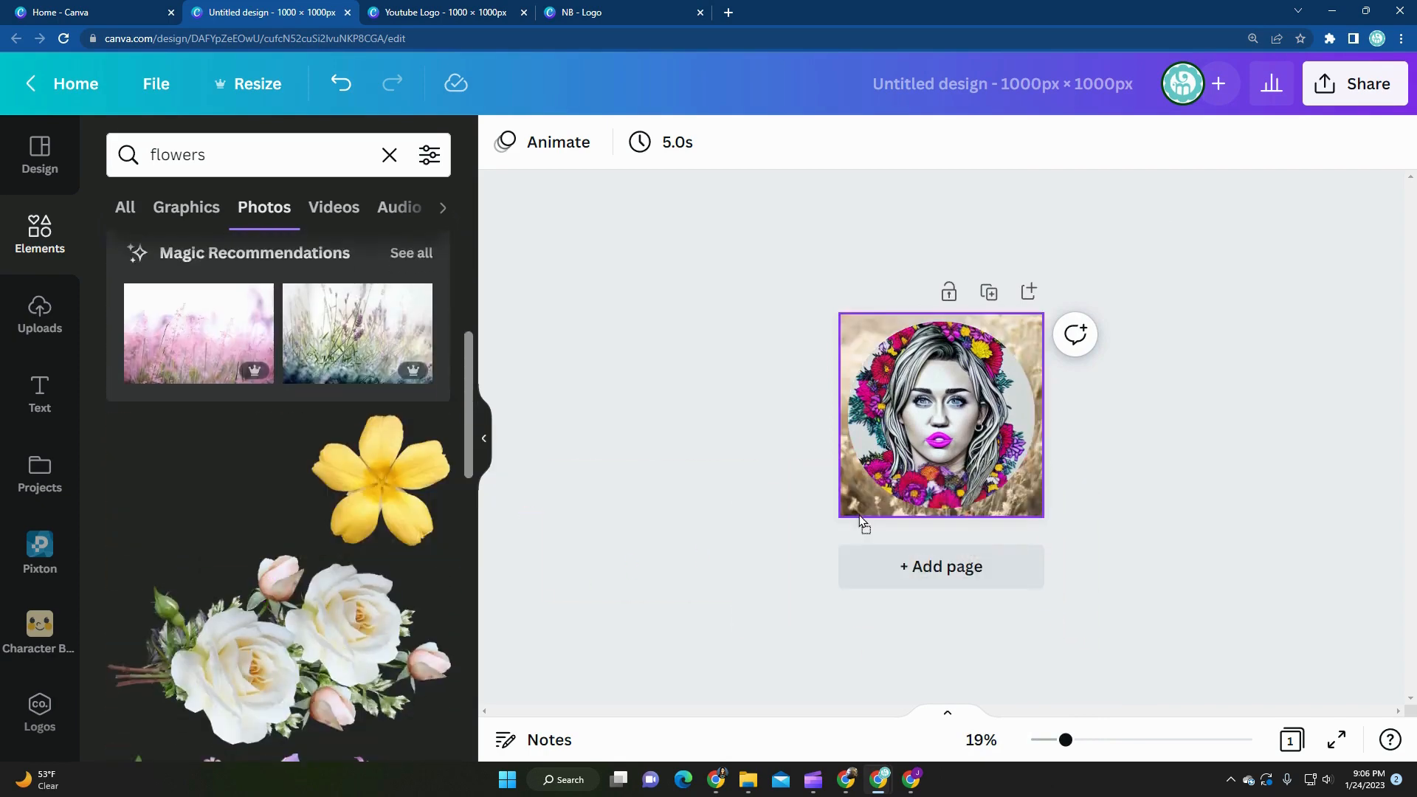
# Add the photo of three purple flowers and place it across the lower edge of the circular portrait
pyautogui.scroll(-6, 286, 627)
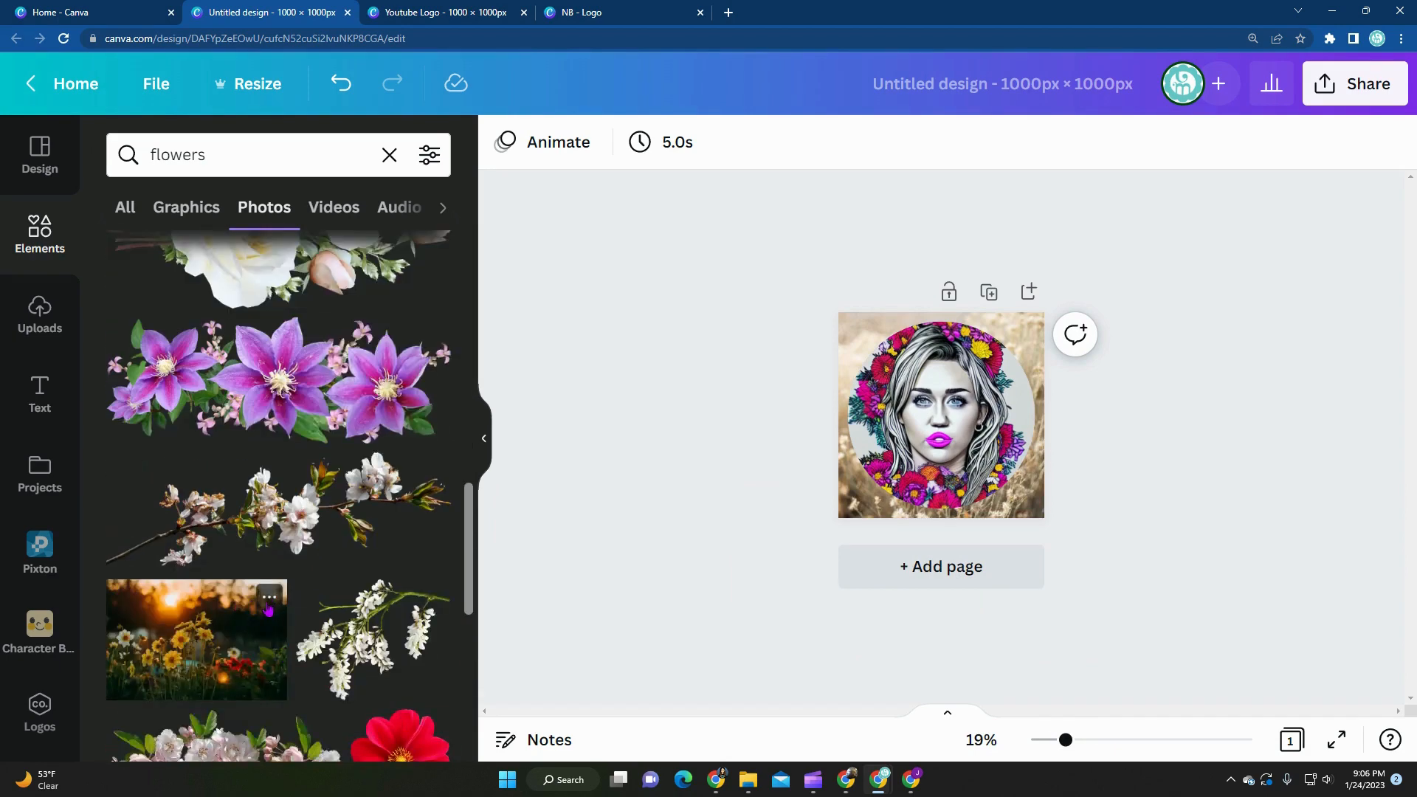
pyautogui.scroll(3, 281, 456)
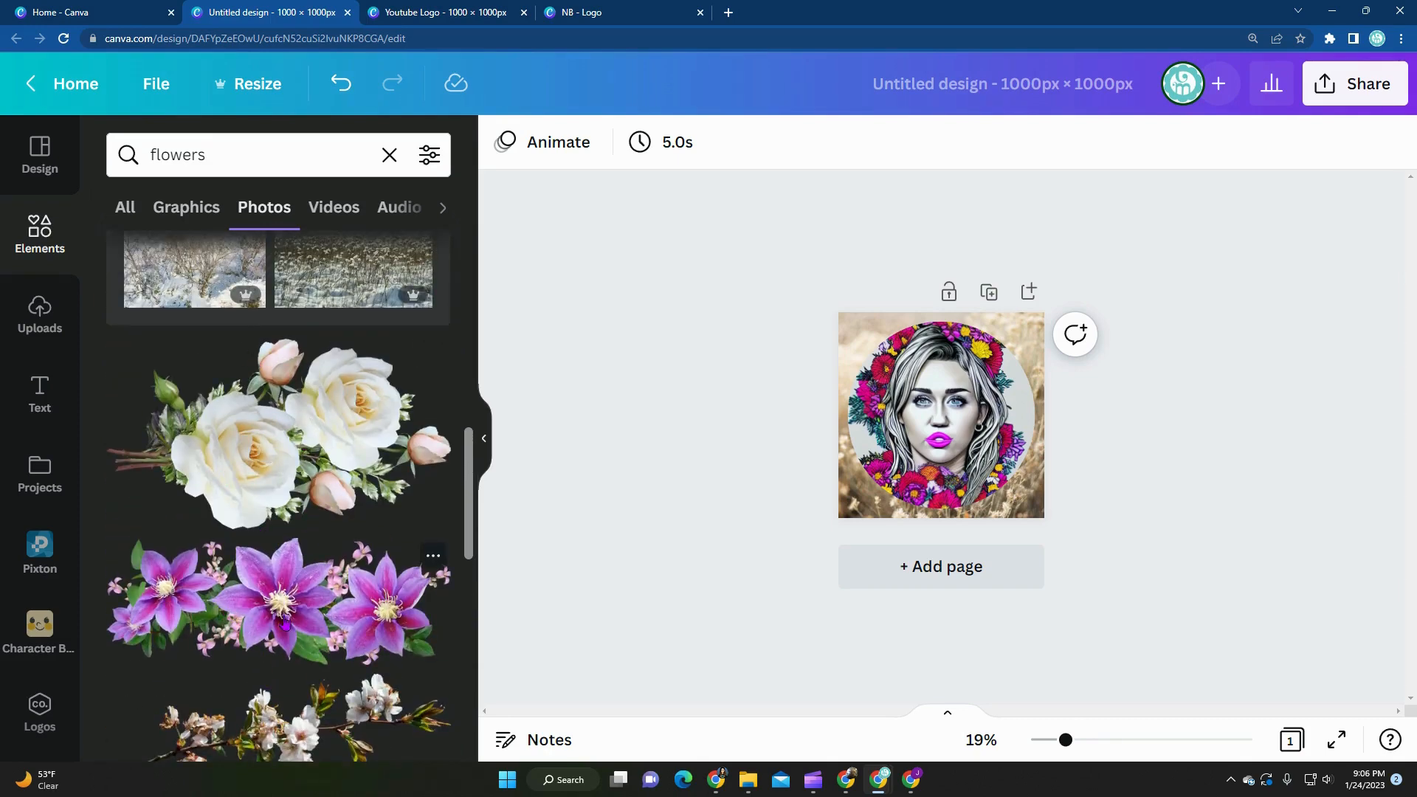
pyautogui.click(277, 631)
pyautogui.moveTo(944, 415); pyautogui.dragTo(891, 503)
pyautogui.click(799, 476)
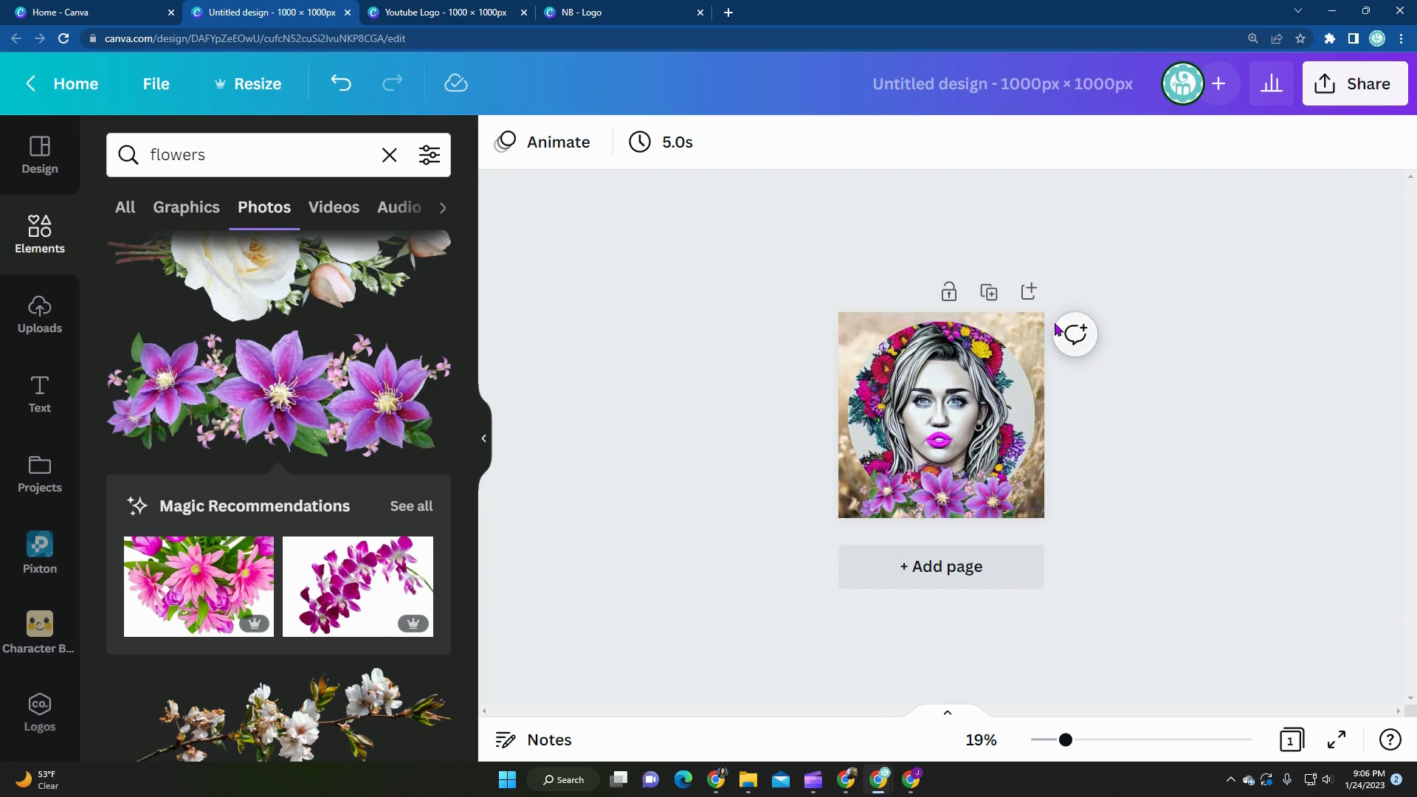
# Search the photos for "photo of person" and look through the results for a suitable portrait
pyautogui.scroll(-10, 225, 502)
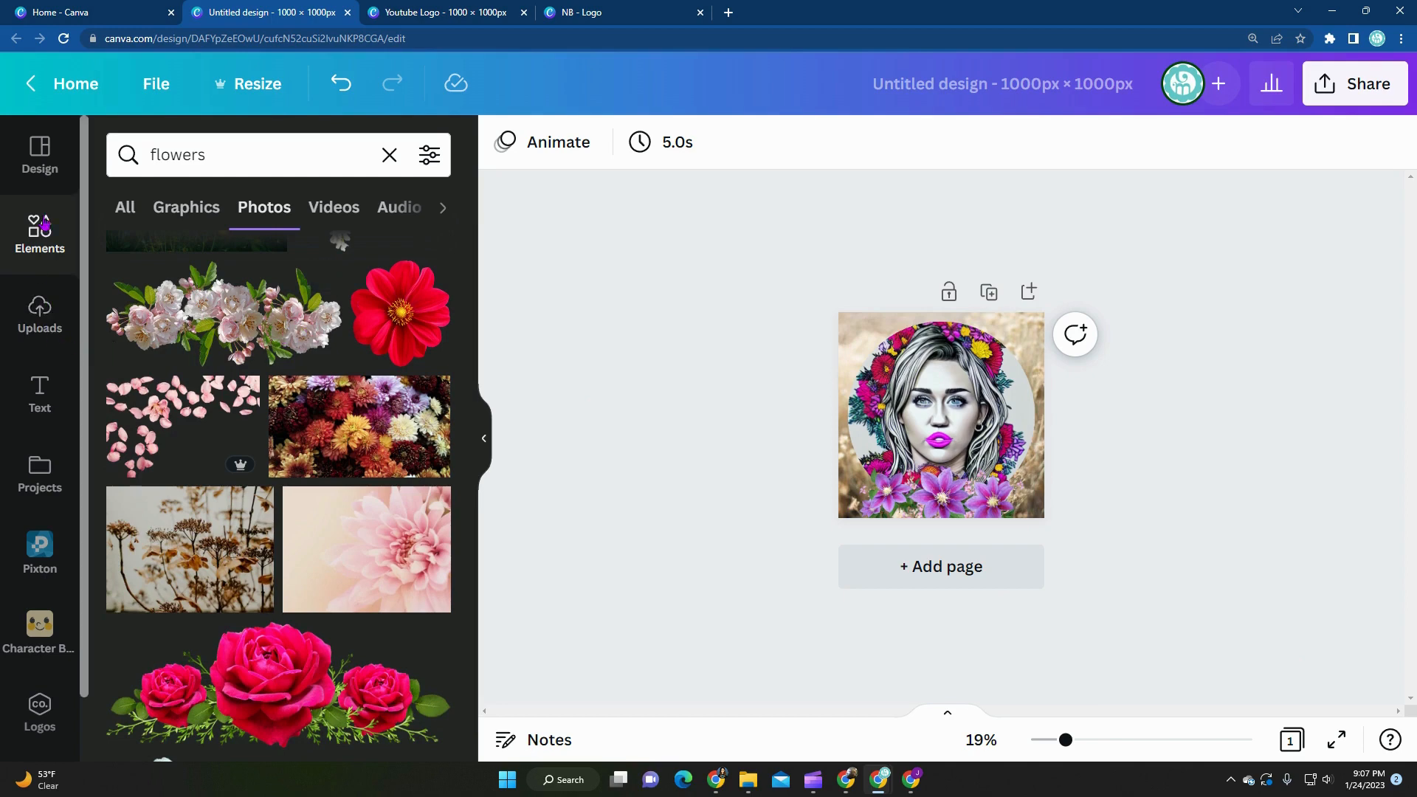
pyautogui.moveTo(259, 160); pyautogui.dragTo(59, 136)
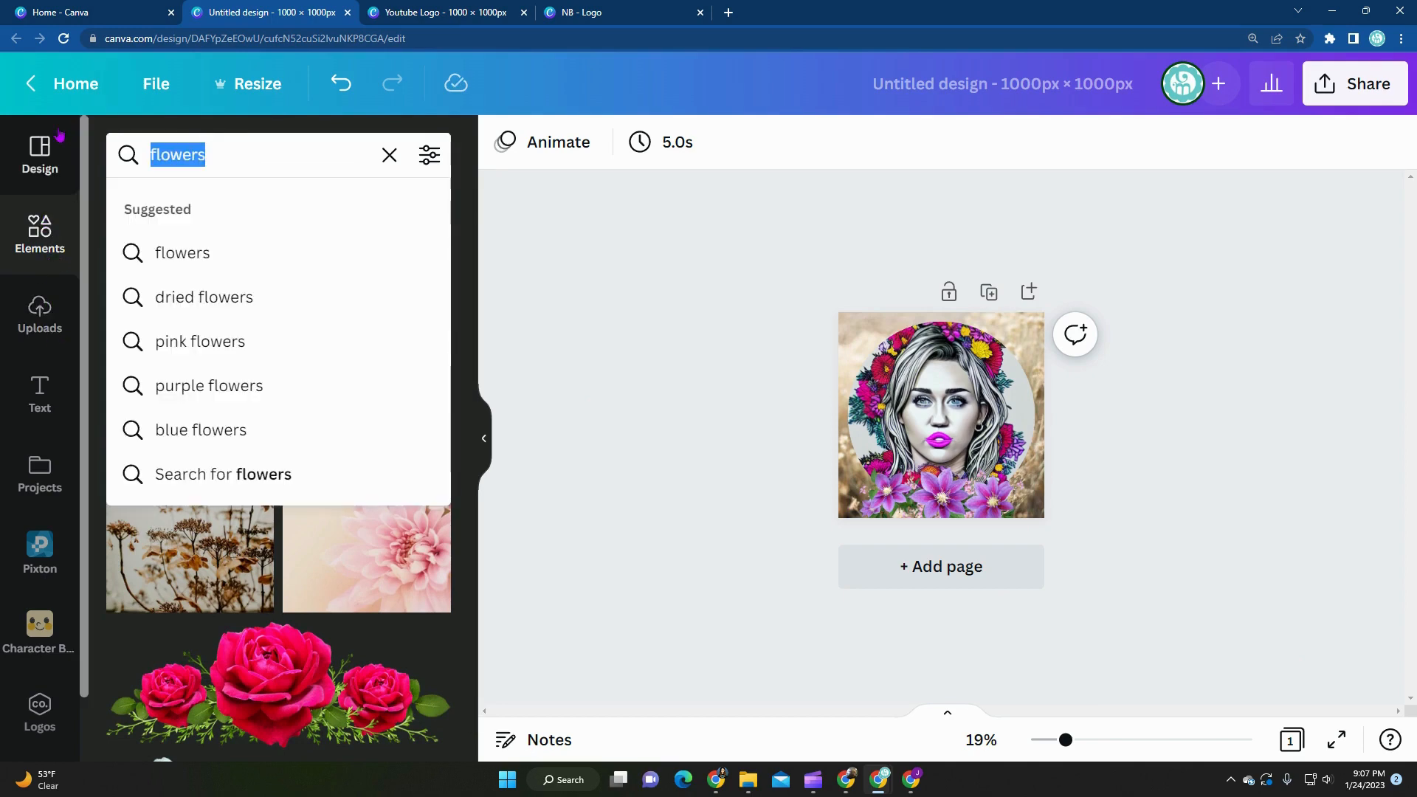
pyautogui.press('BackSpace')
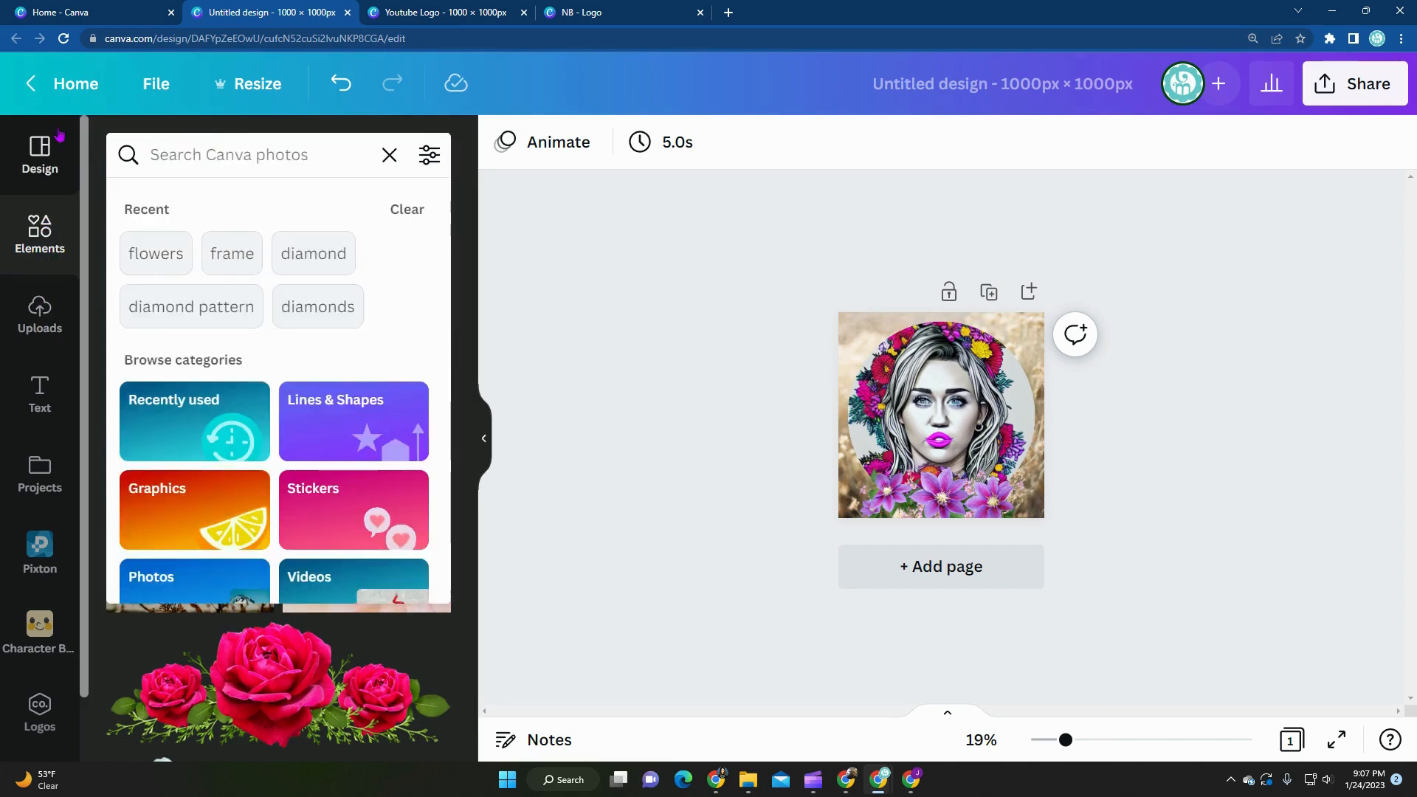
pyautogui.write('photo o')
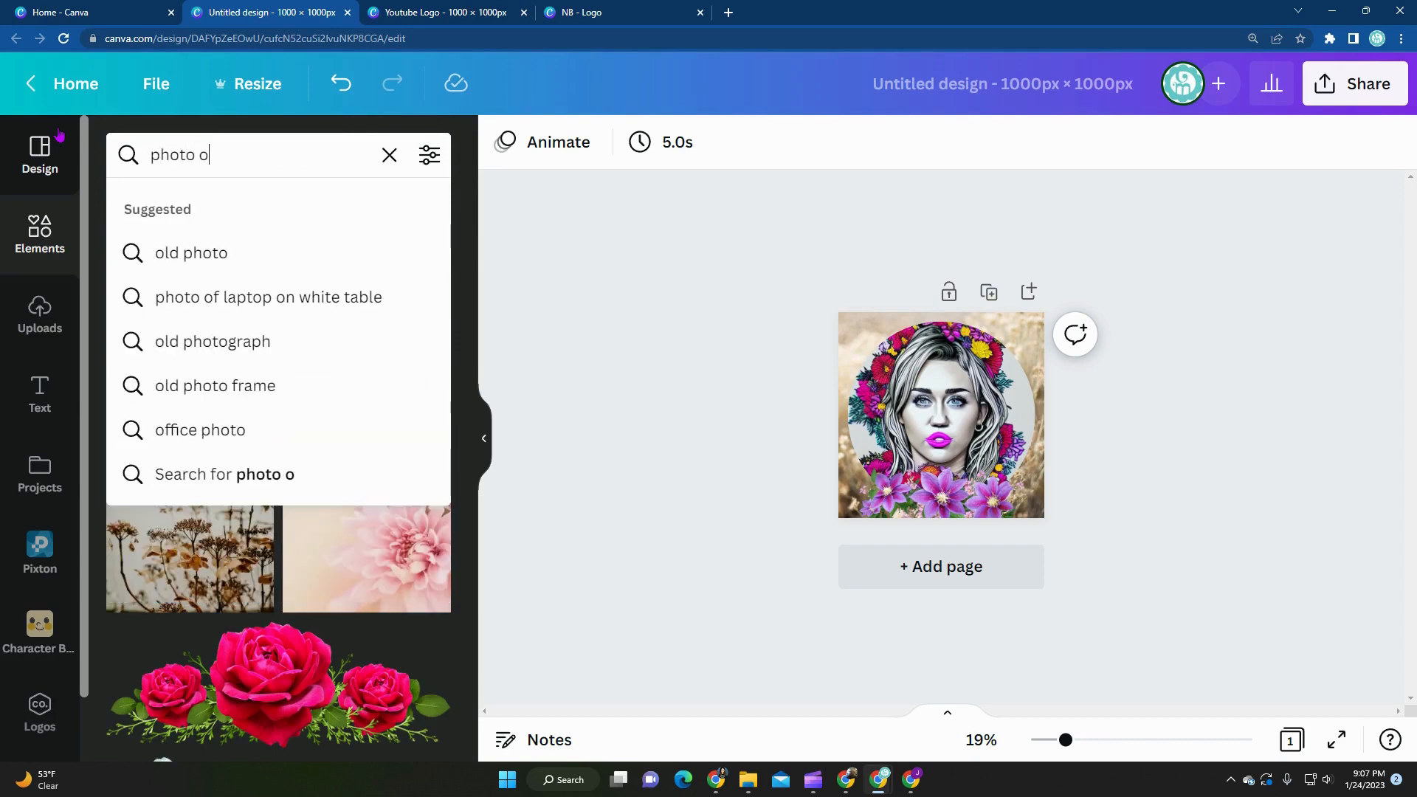
pyautogui.write(' of person')
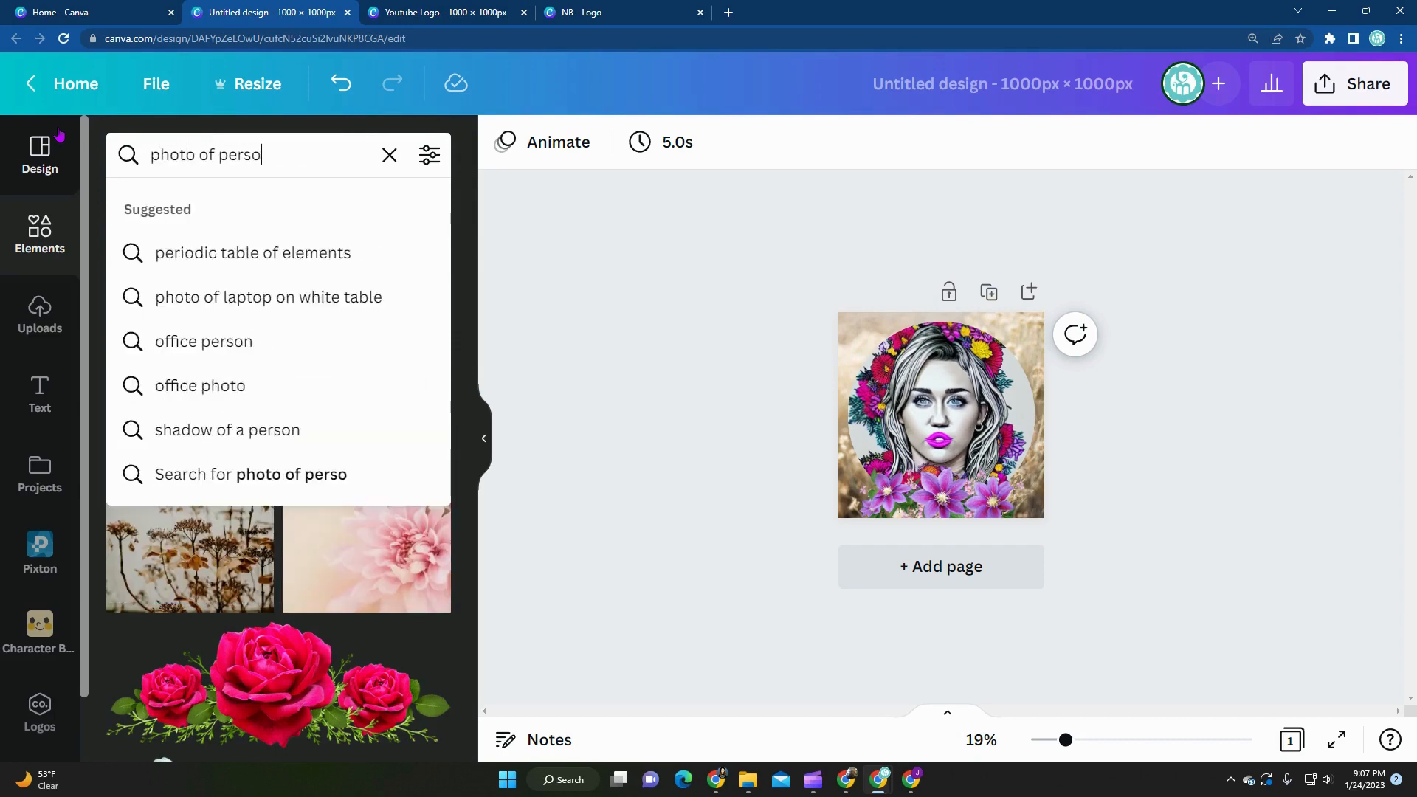
pyautogui.press('Return')
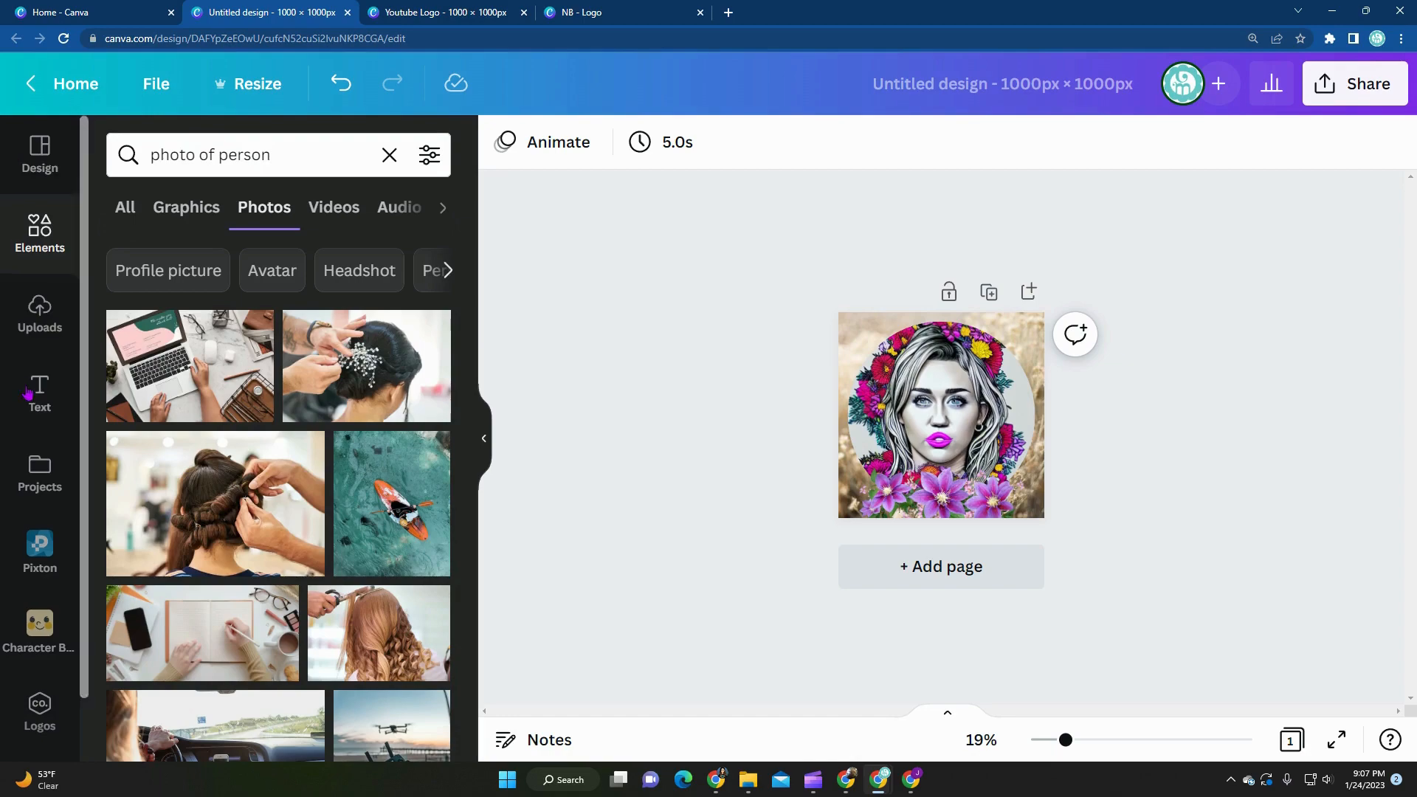
pyautogui.scroll(-1, 45, 332)
pyautogui.scroll(-1, 238, 460)
pyautogui.scroll(-5, 251, 472)
pyautogui.scroll(-4, 285, 487)
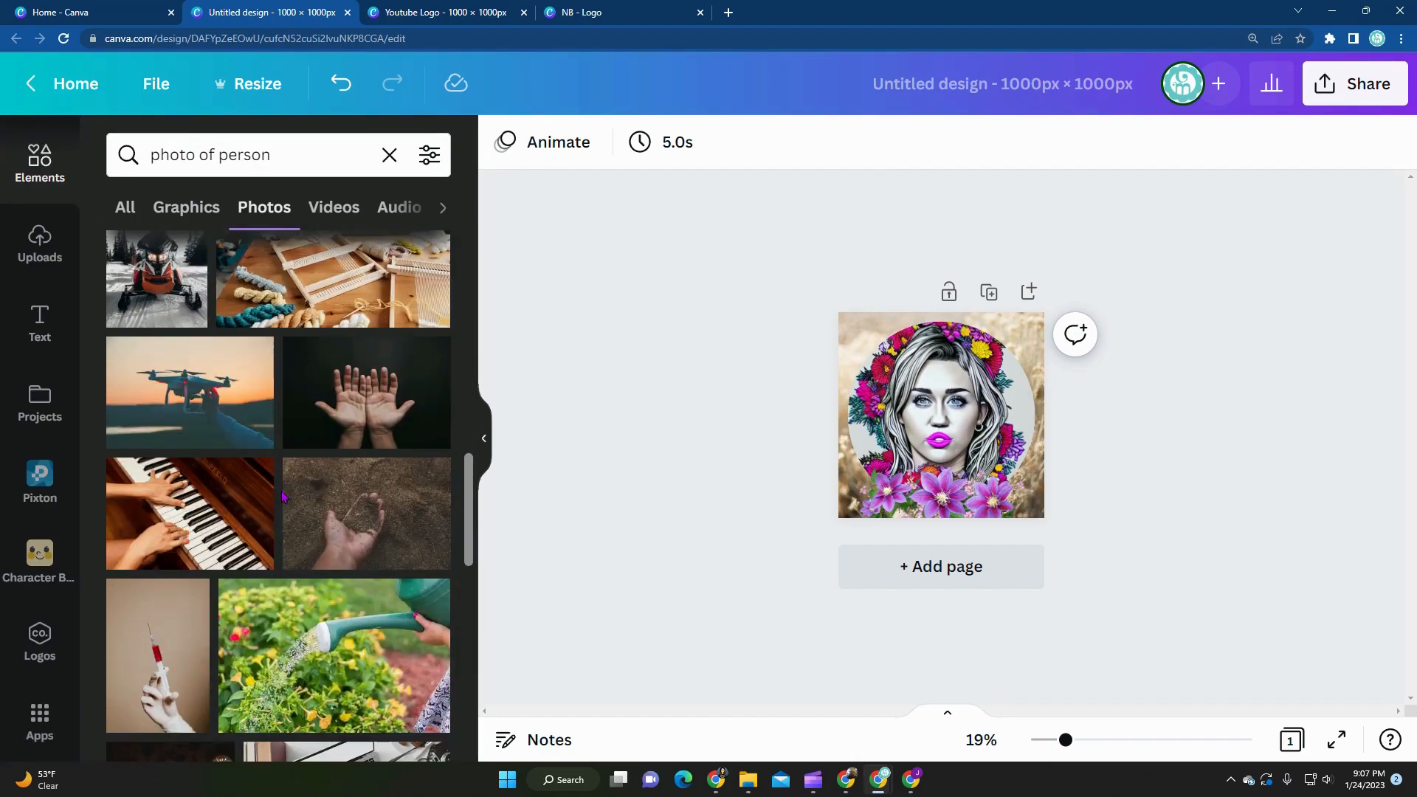
pyautogui.scroll(-8, 285, 483)
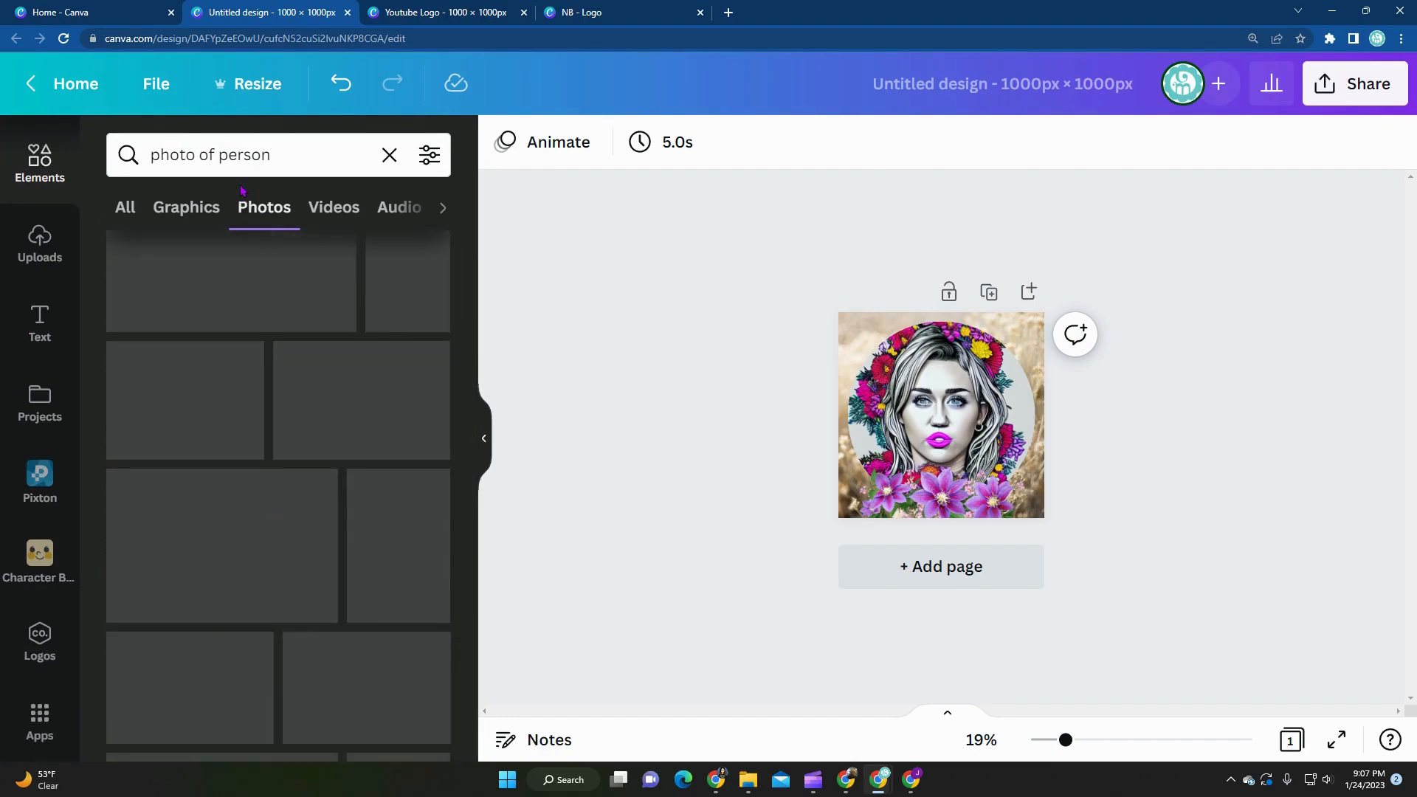
# Replace the photo search term with "man" and show the matching photos
pyautogui.click(284, 155)
pyautogui.write('ma')
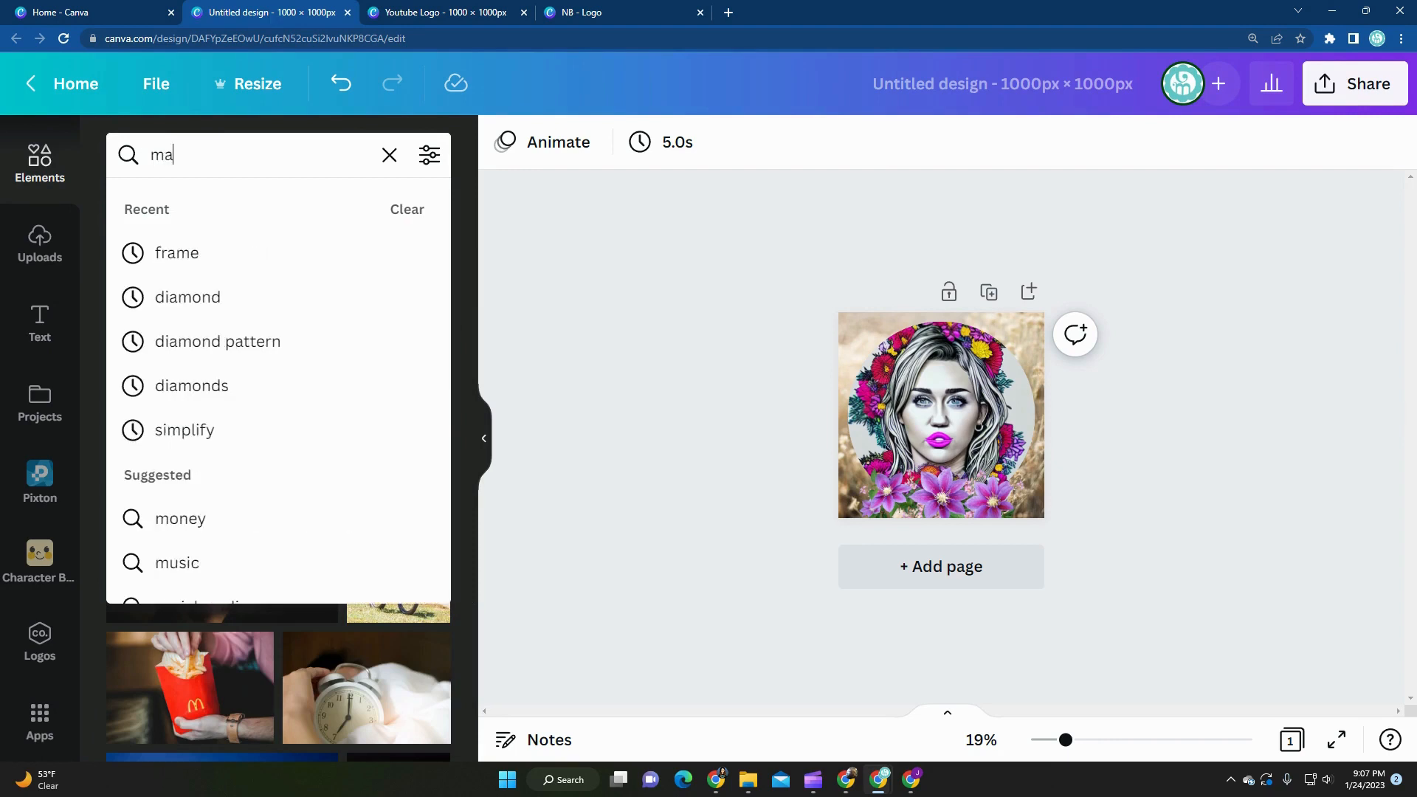
pyautogui.press('Return')
pyautogui.click(181, 157)
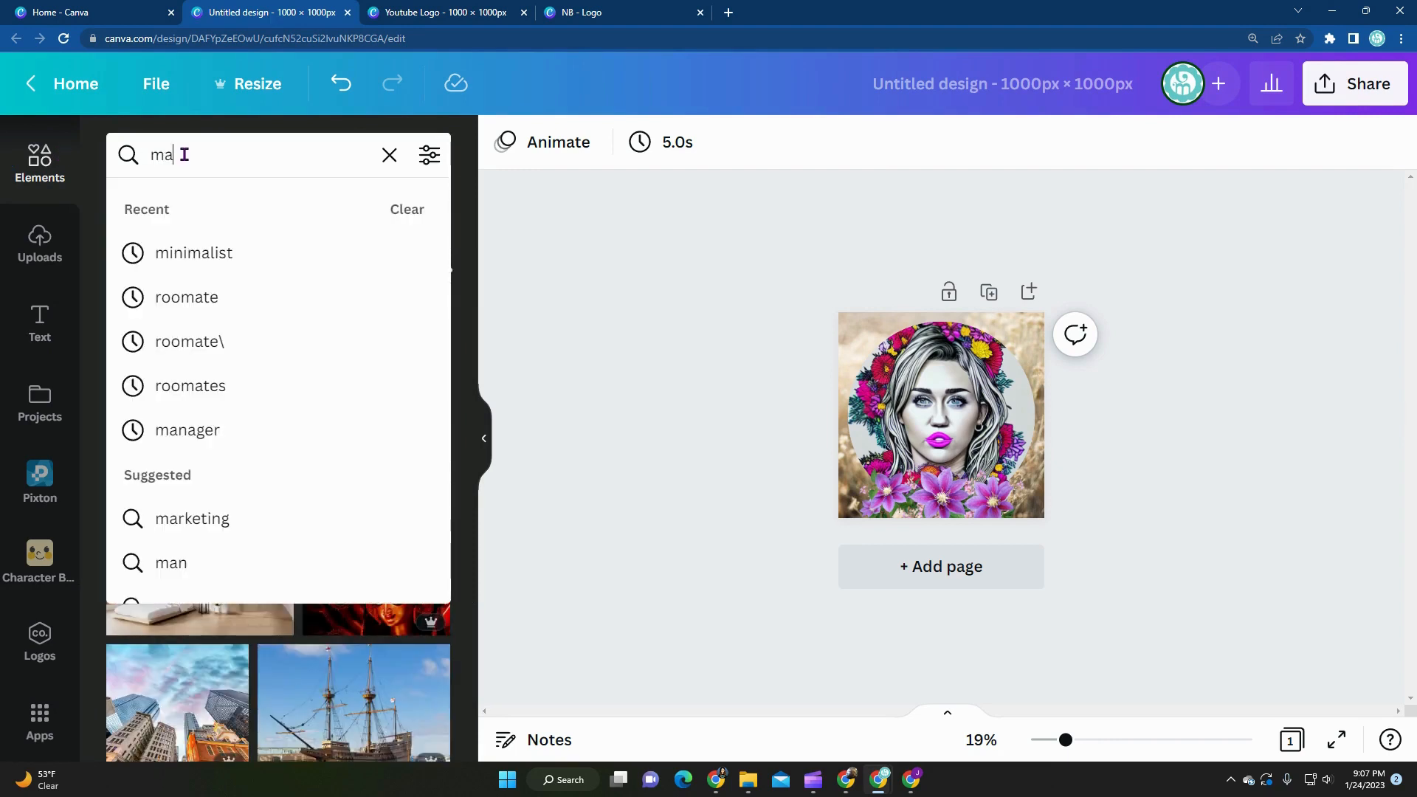
pyautogui.write('n')
pyautogui.press('Return')
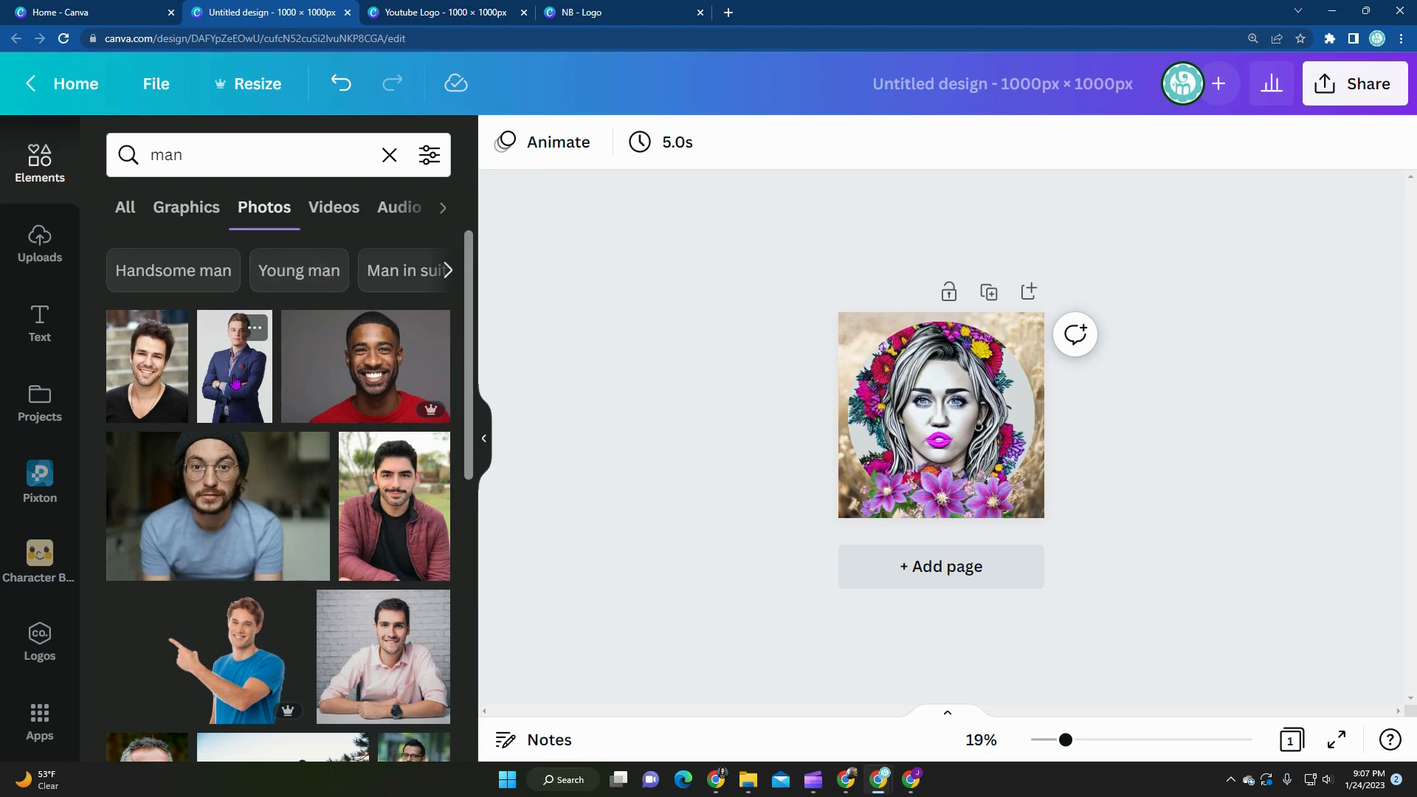
# Replace the portrait in the circle frame with the photo of the man in a blue suit and shift it down to show his head
pyautogui.moveTo(381, 521)
pyautogui.mouseDown()
pyautogui.moveTo(468, 547)
pyautogui.moveTo(386, 523)
pyautogui.mouseUp()
pyautogui.moveTo(234, 369); pyautogui.dragTo(946, 417)
pyautogui.doubleClick(946, 406)
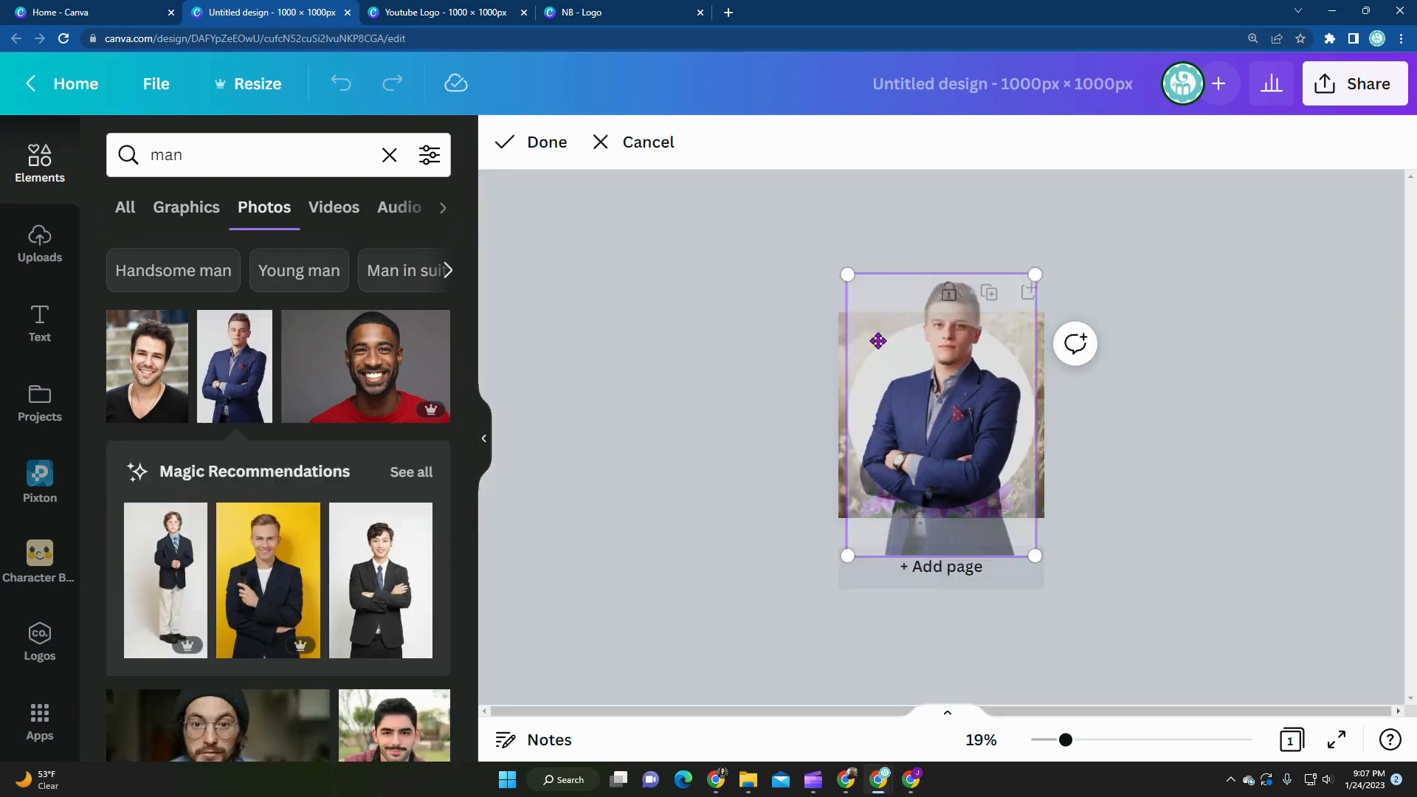
pyautogui.click(1138, 439)
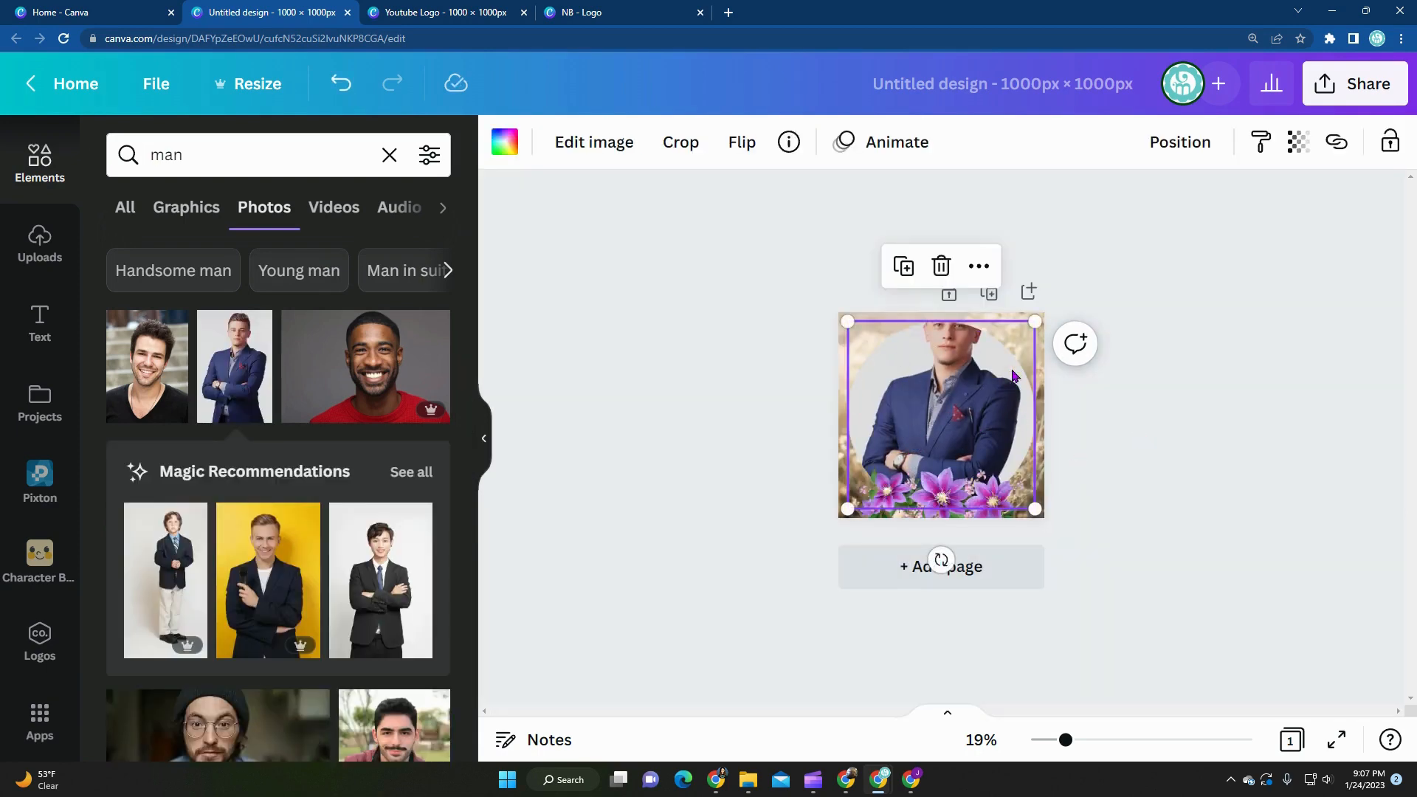
pyautogui.doubleClick(952, 406)
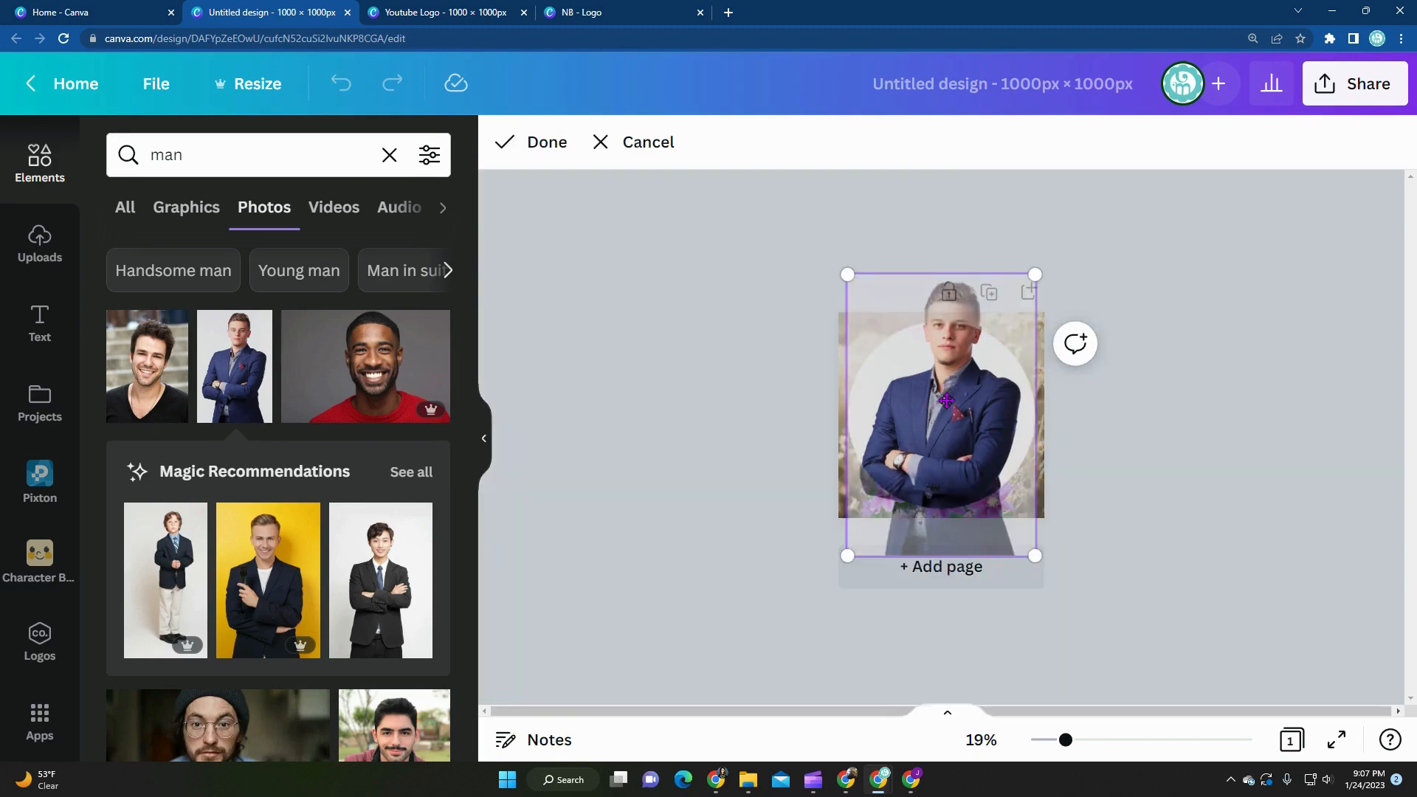
pyautogui.moveTo(948, 391); pyautogui.dragTo(936, 453)
pyautogui.click(711, 484)
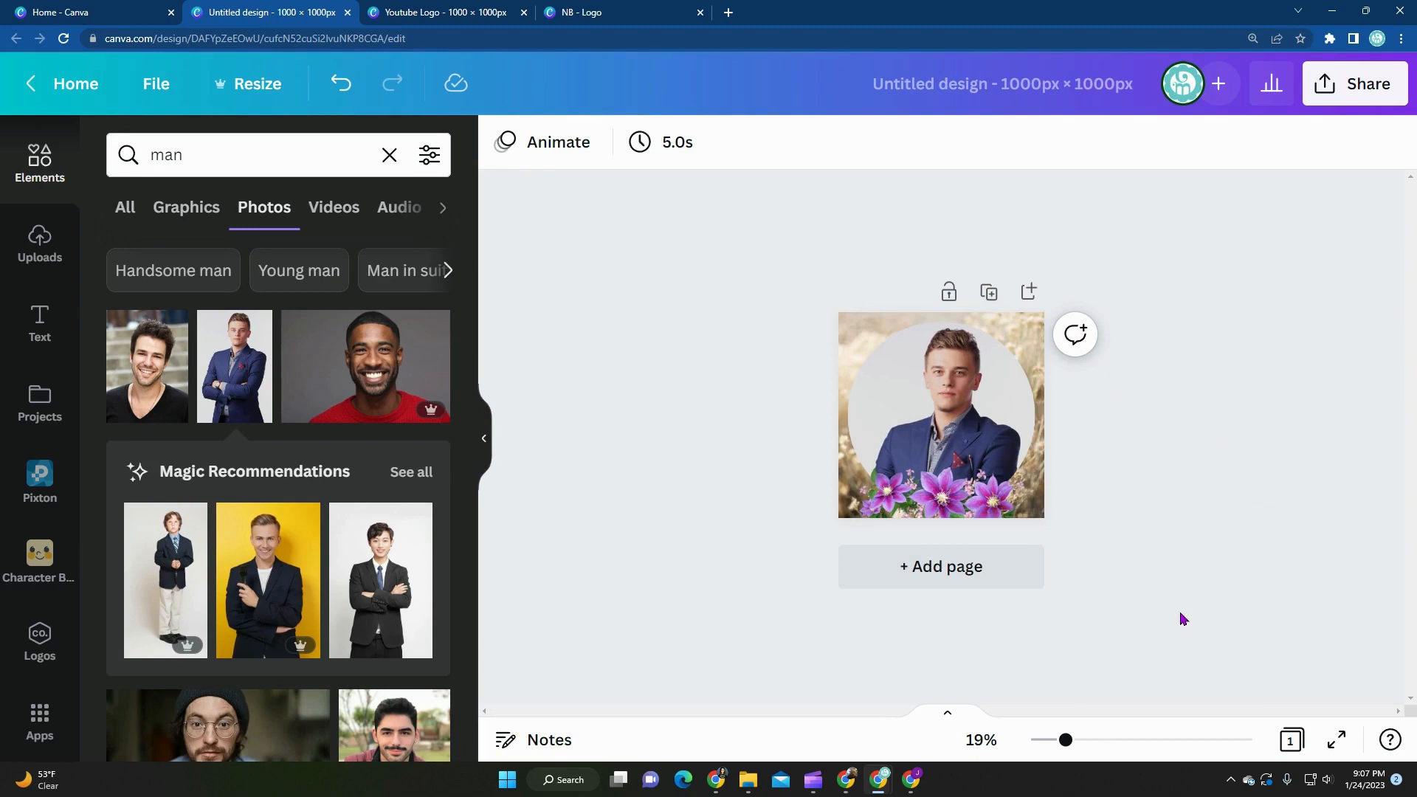
# Enlarge the man's photo inside the circle frame and reposition it so his face fills the centre of the circle
pyautogui.moveTo(1060, 741); pyautogui.dragTo(1031, 742)
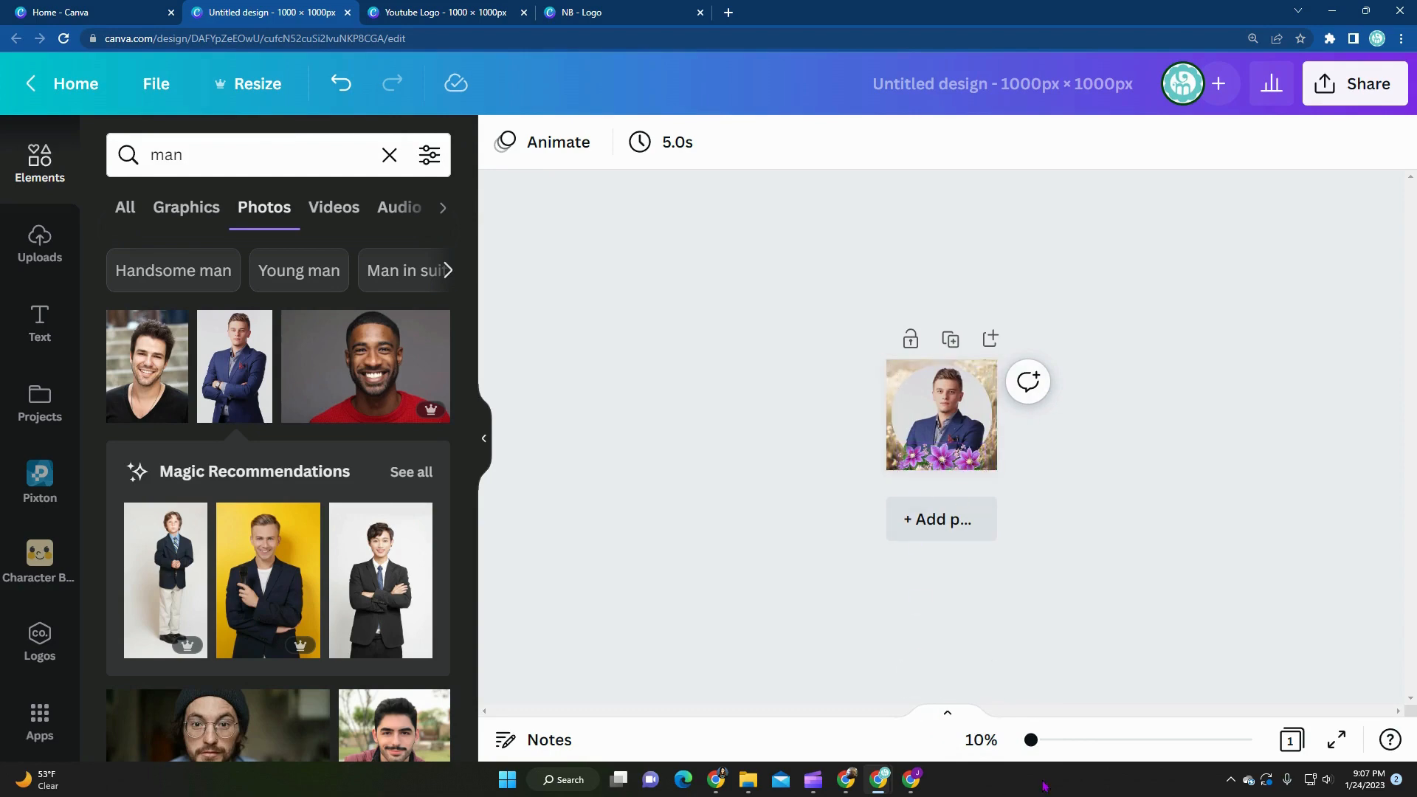
pyautogui.moveTo(1034, 741); pyautogui.dragTo(1094, 742)
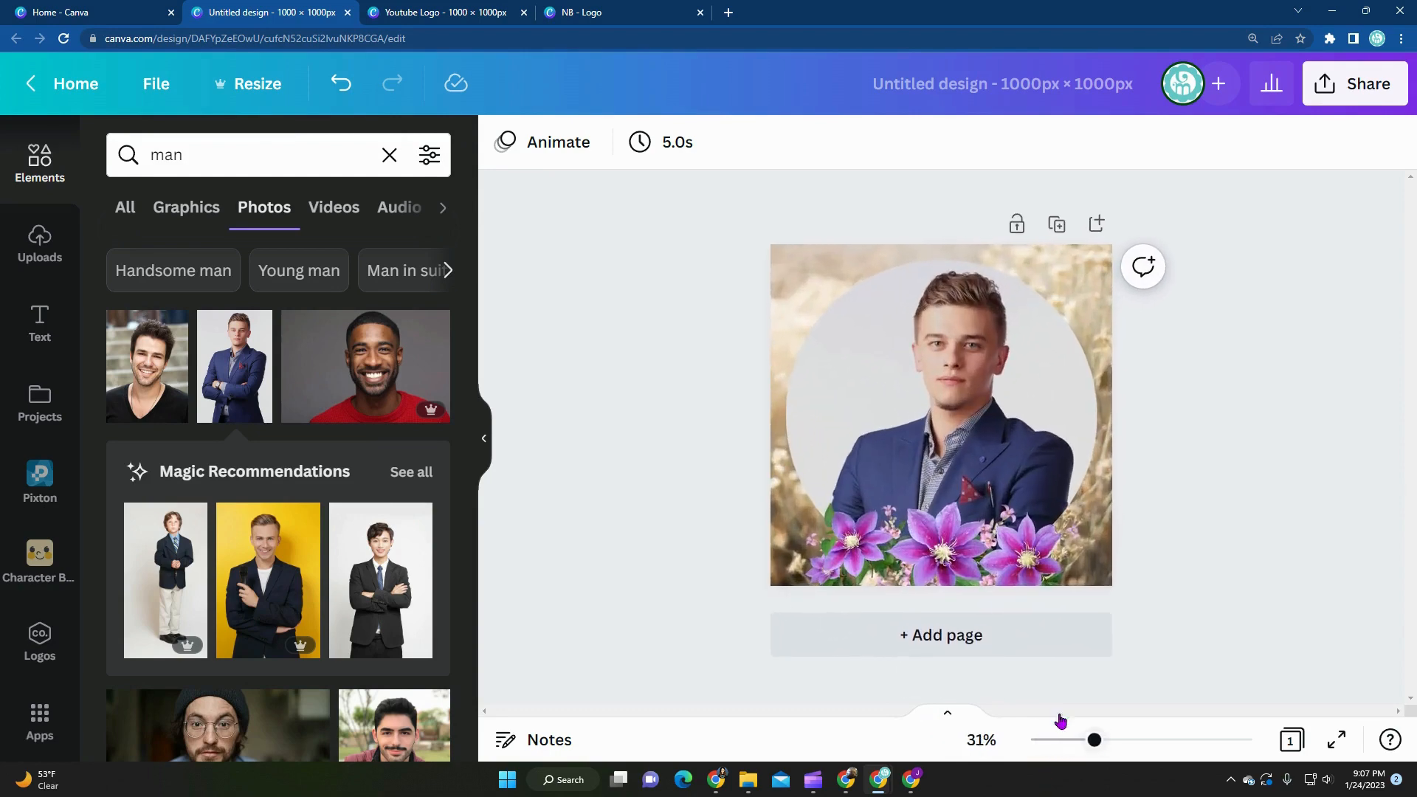
pyautogui.doubleClick(967, 351)
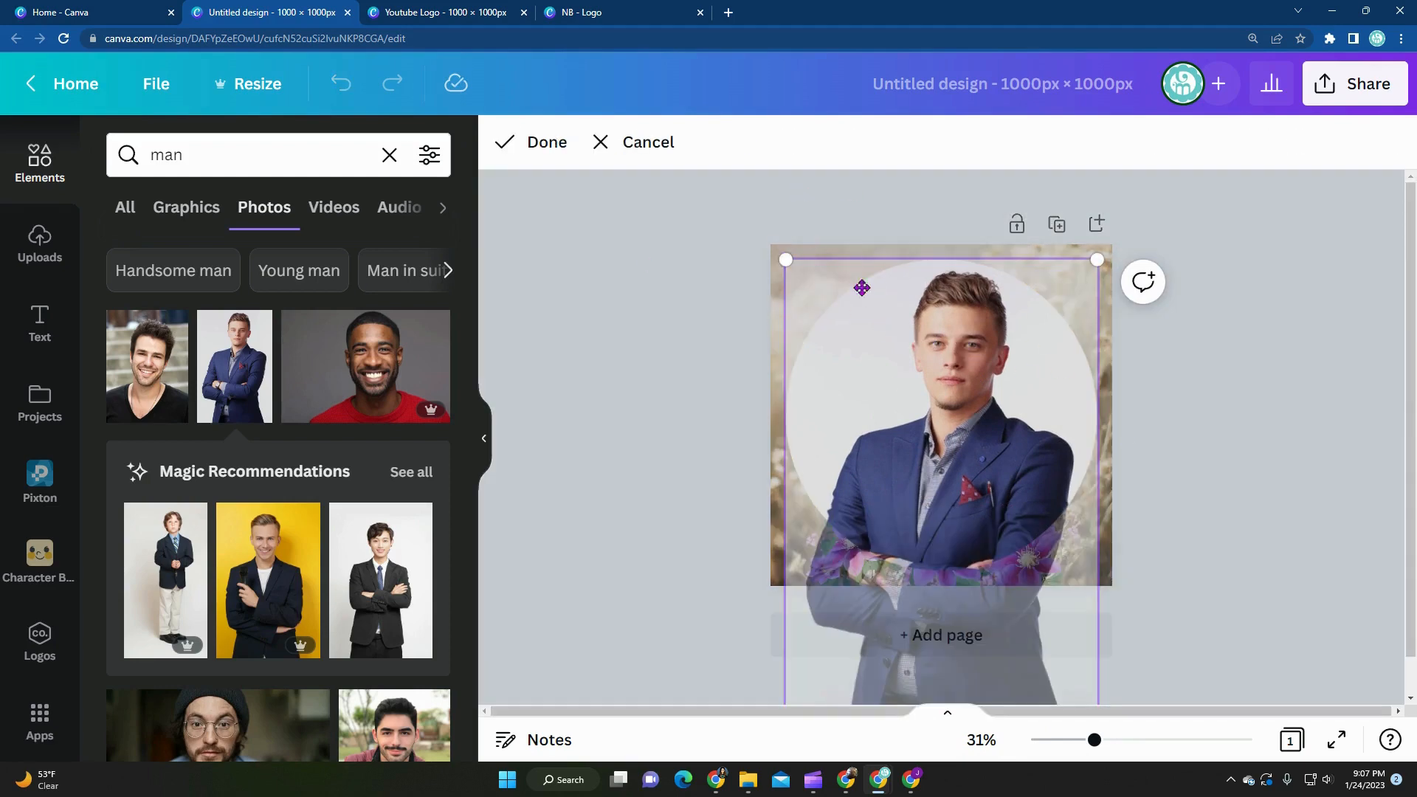
pyautogui.moveTo(785, 259); pyautogui.dragTo(340, 111)
pyautogui.moveTo(858, 369); pyautogui.dragTo(987, 534)
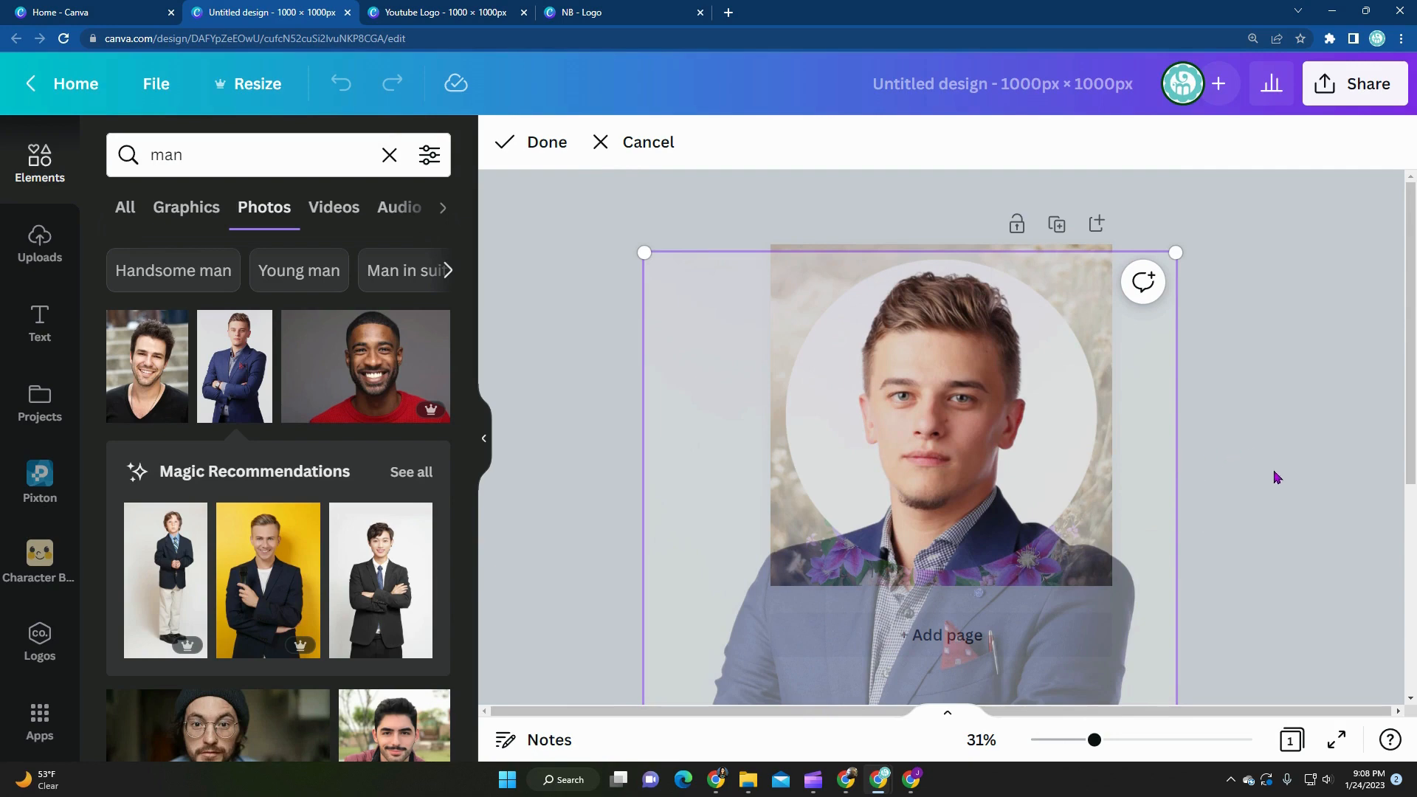
pyautogui.click(1274, 445)
pyautogui.click(1242, 537)
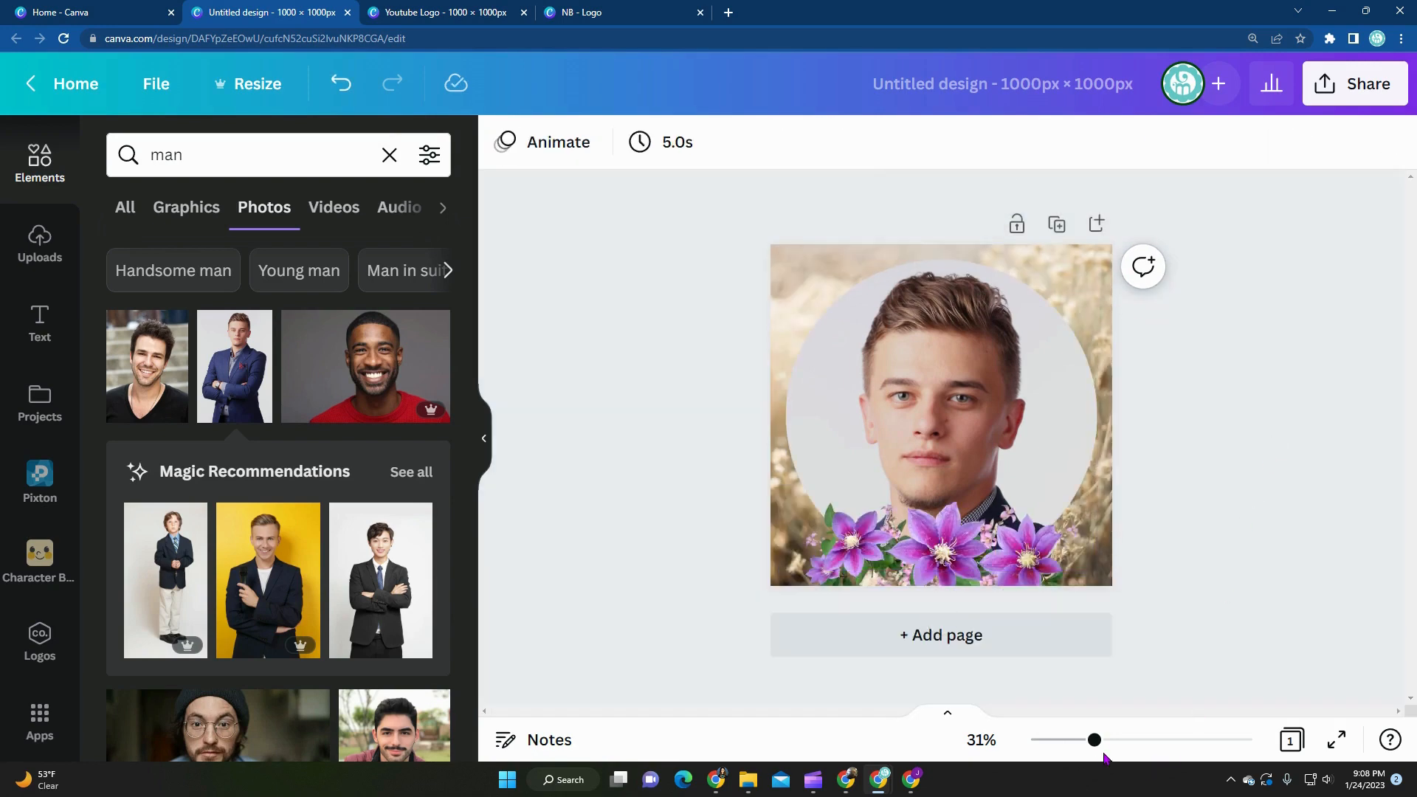
# Delete the purple flowers and the dried-flower background photo, keeping only the circular portrait on the page
pyautogui.moveTo(1096, 741); pyautogui.dragTo(1047, 748)
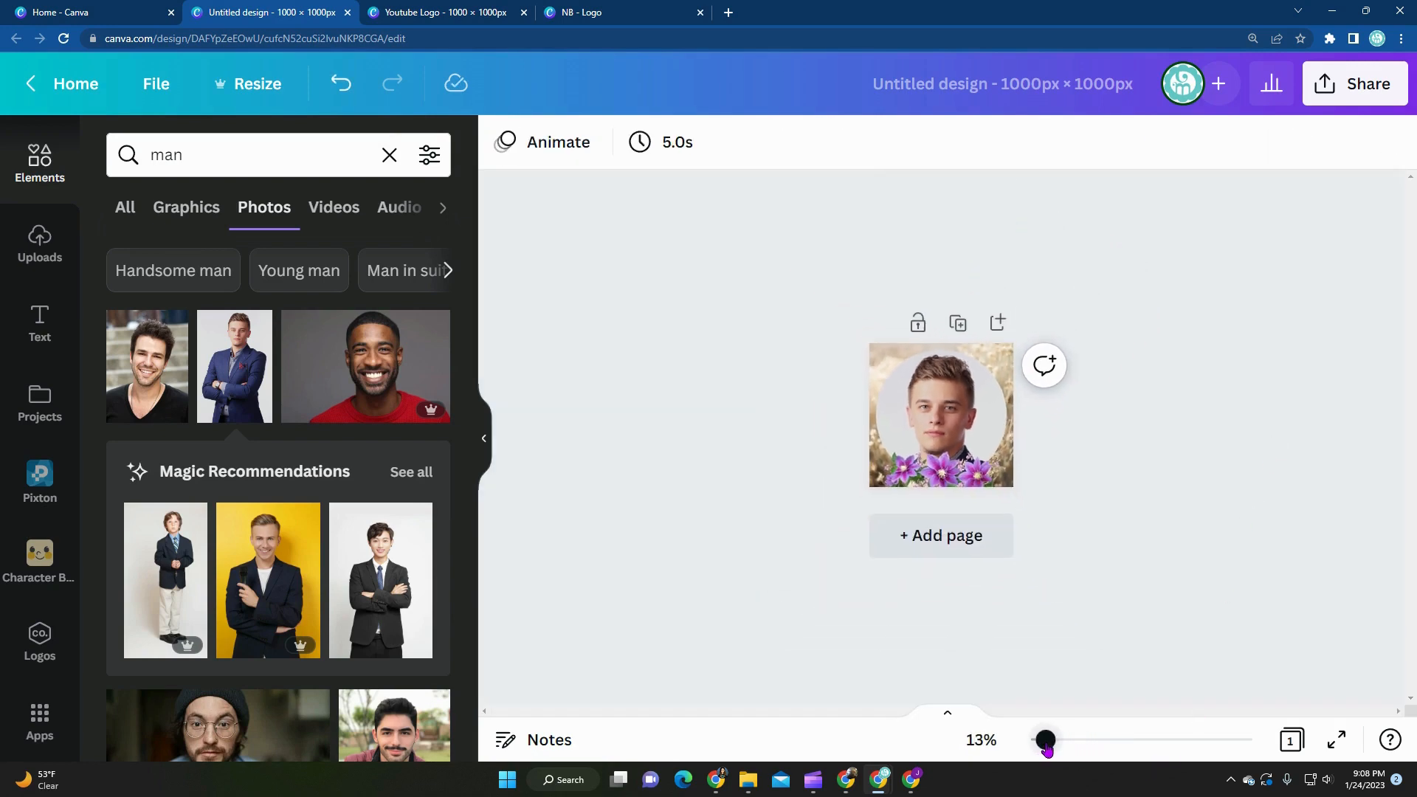
pyautogui.click(935, 475)
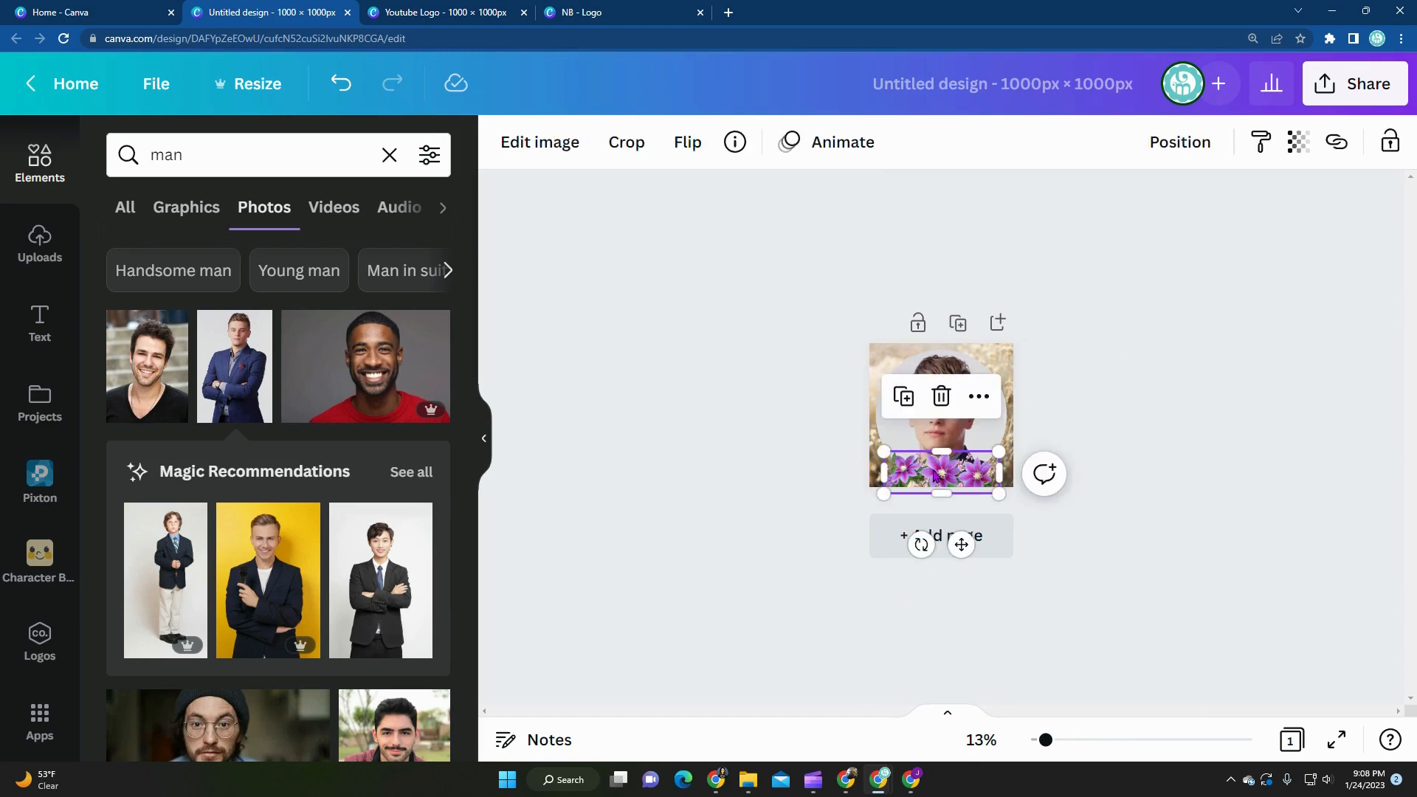
pyautogui.press('Delete')
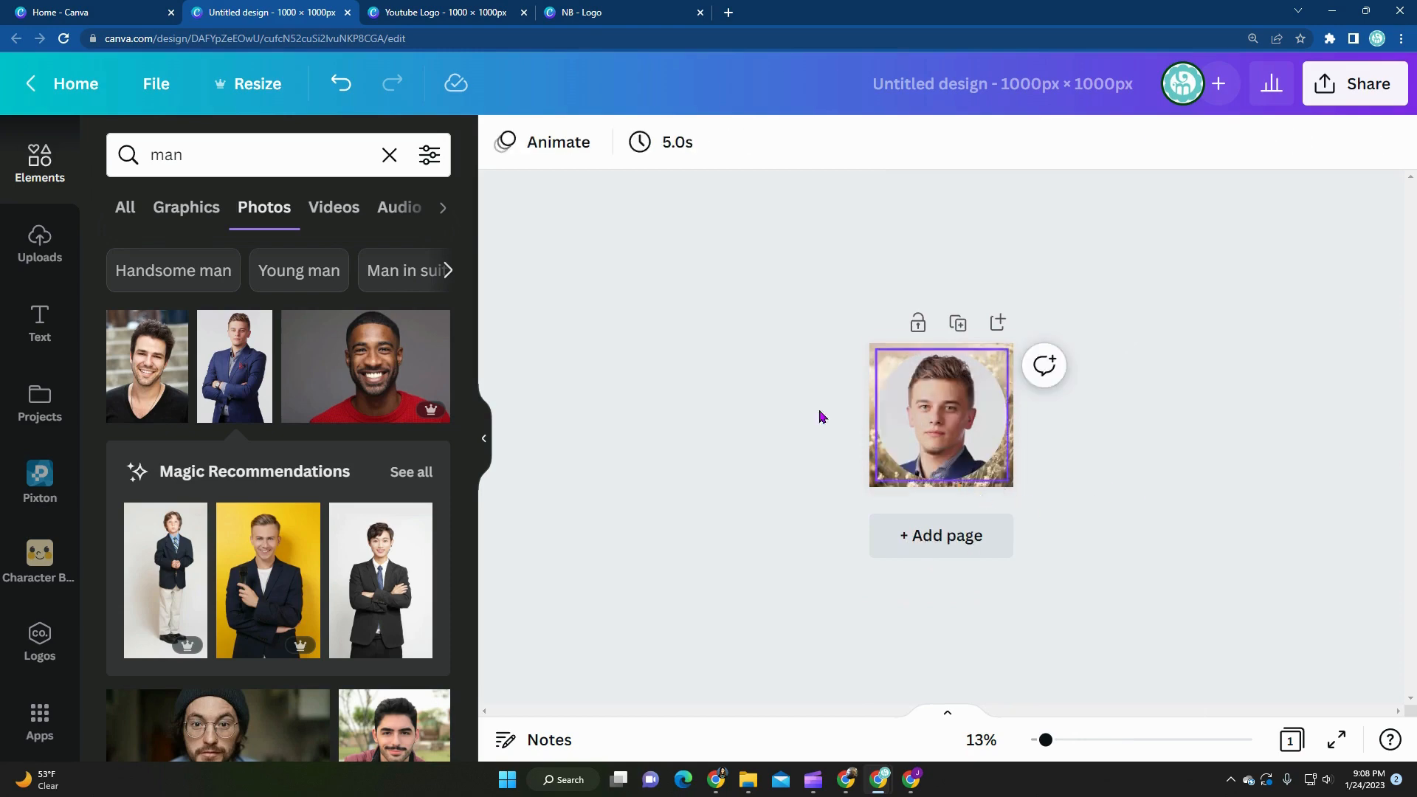
pyautogui.click(878, 353)
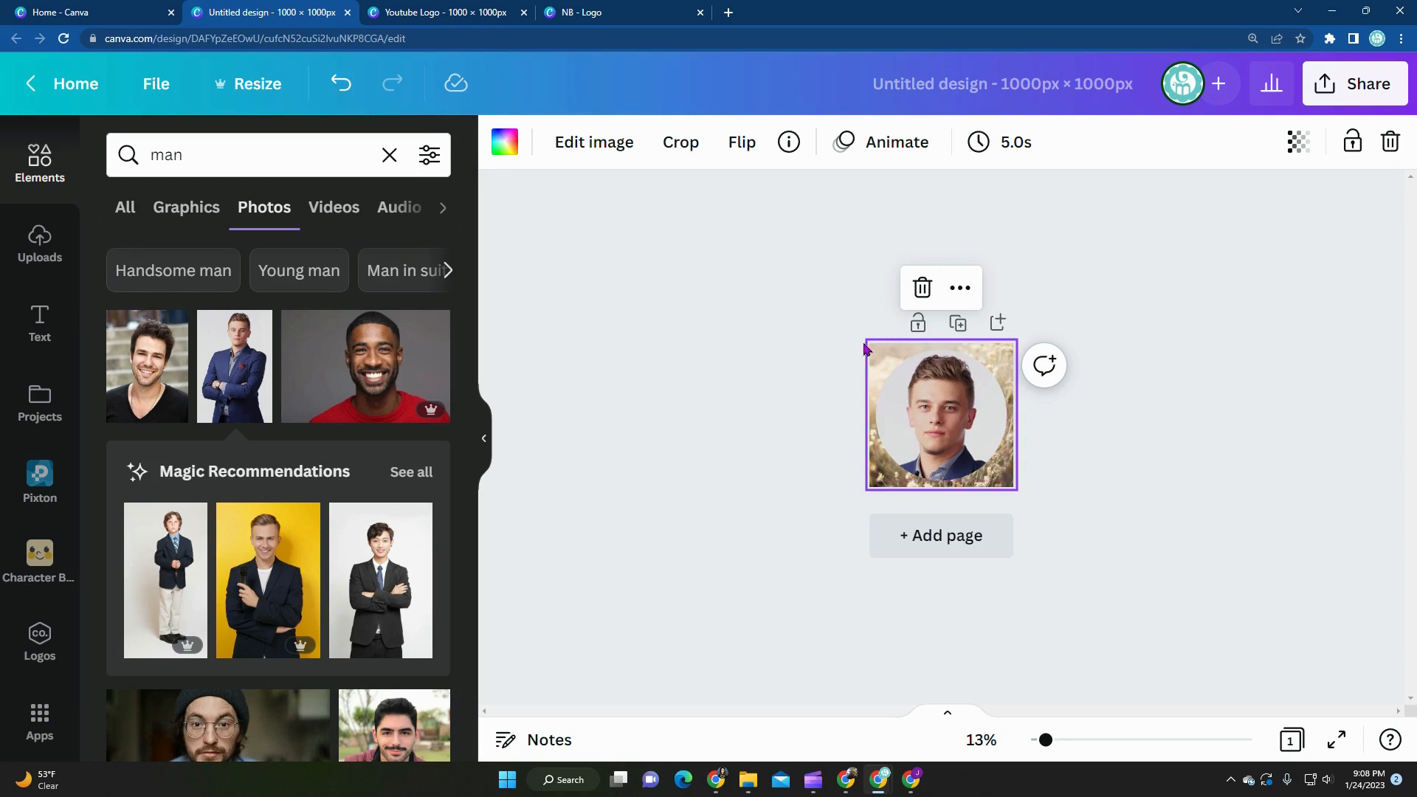
pyautogui.press('Delete')
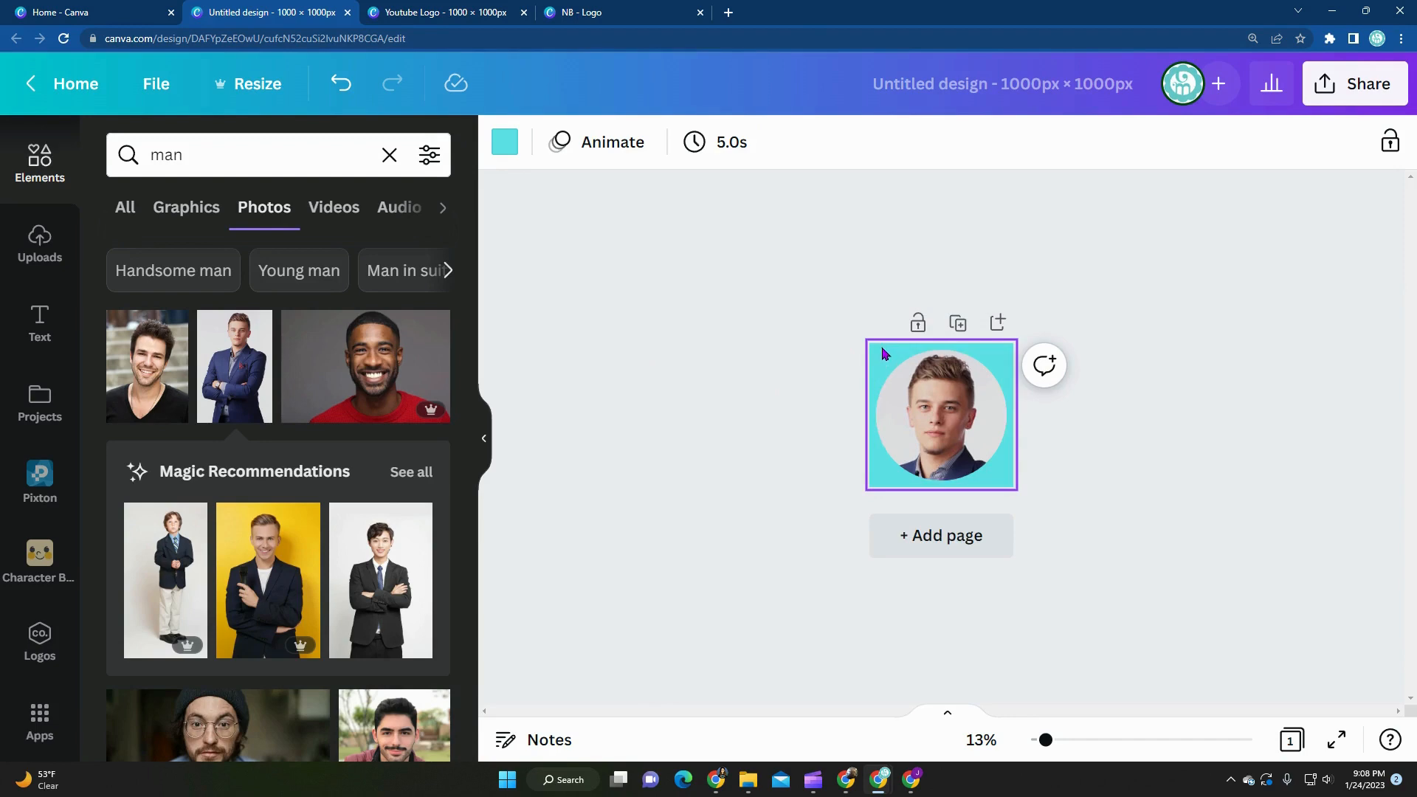
# Try white and dark red as the page background colour, and settle on a custom deep purple
pyautogui.click(505, 144)
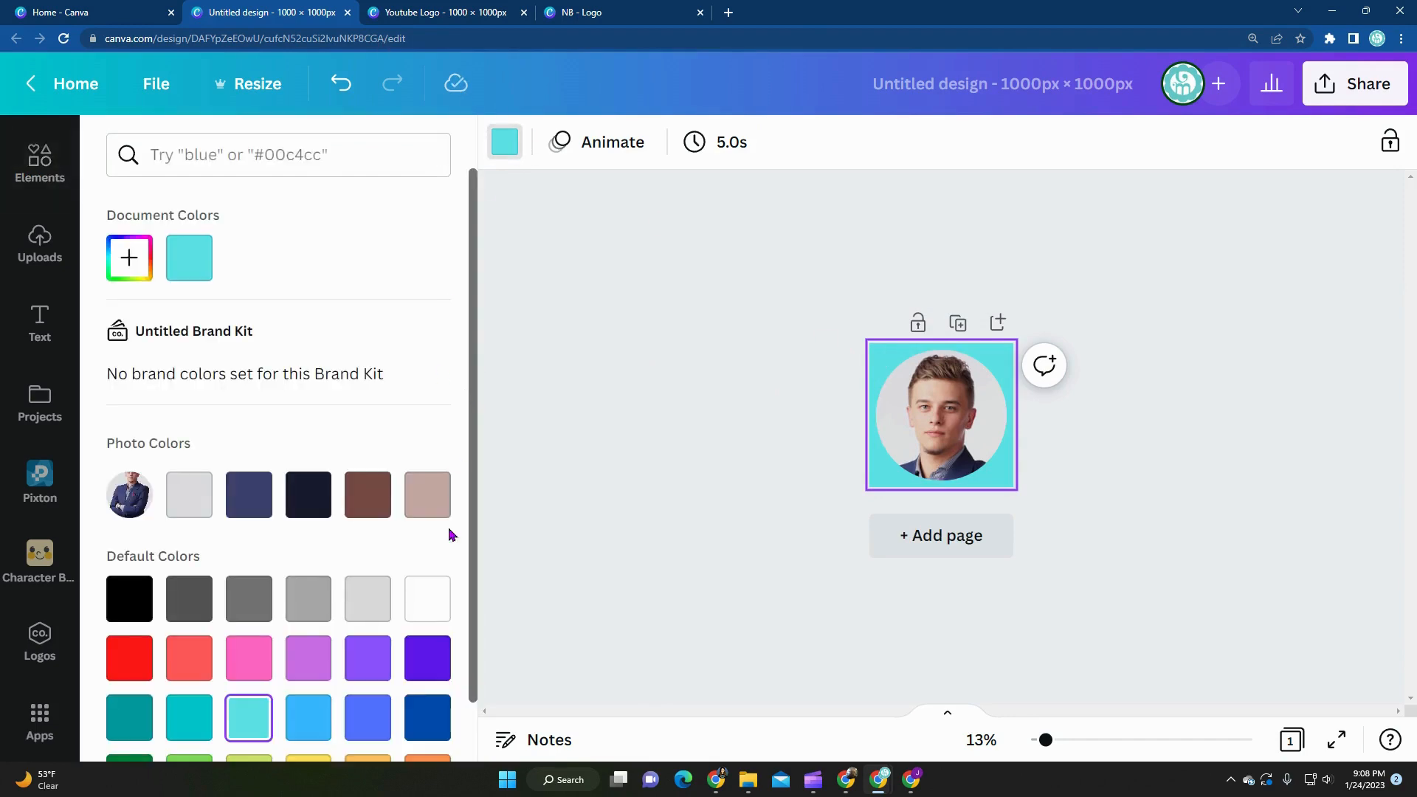
pyautogui.click(428, 607)
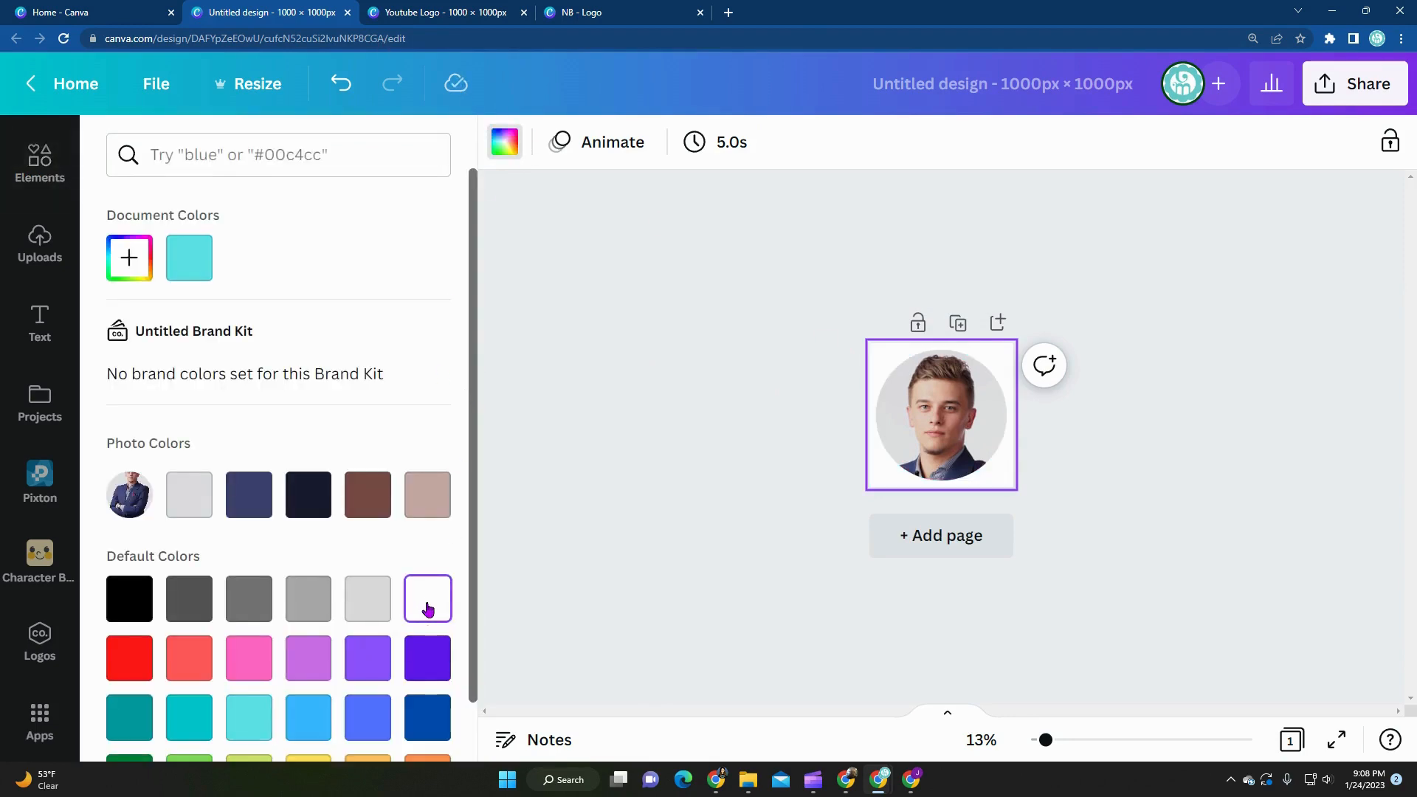
pyautogui.click(129, 258)
pyautogui.click(347, 391)
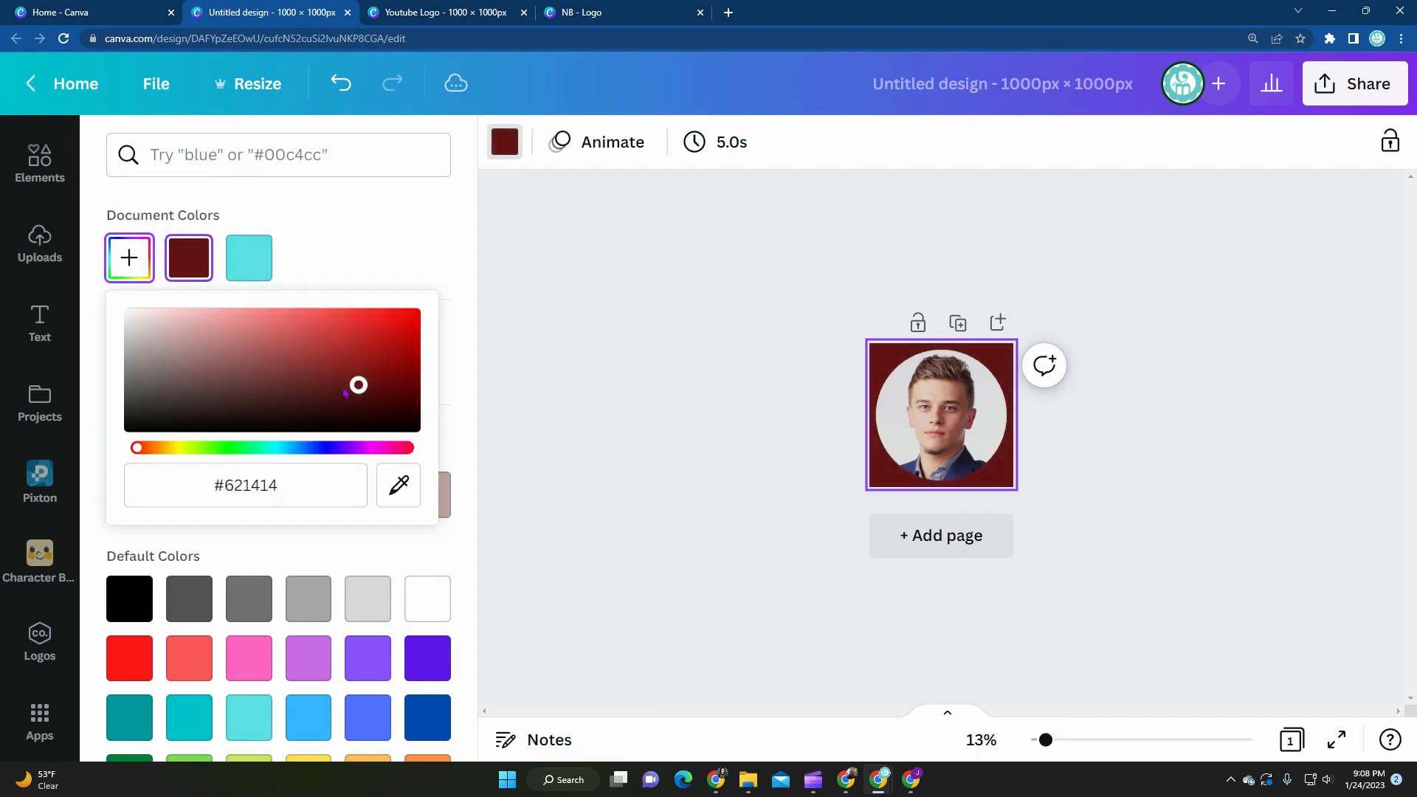
pyautogui.click(308, 389)
pyautogui.moveTo(137, 447); pyautogui.dragTo(332, 447)
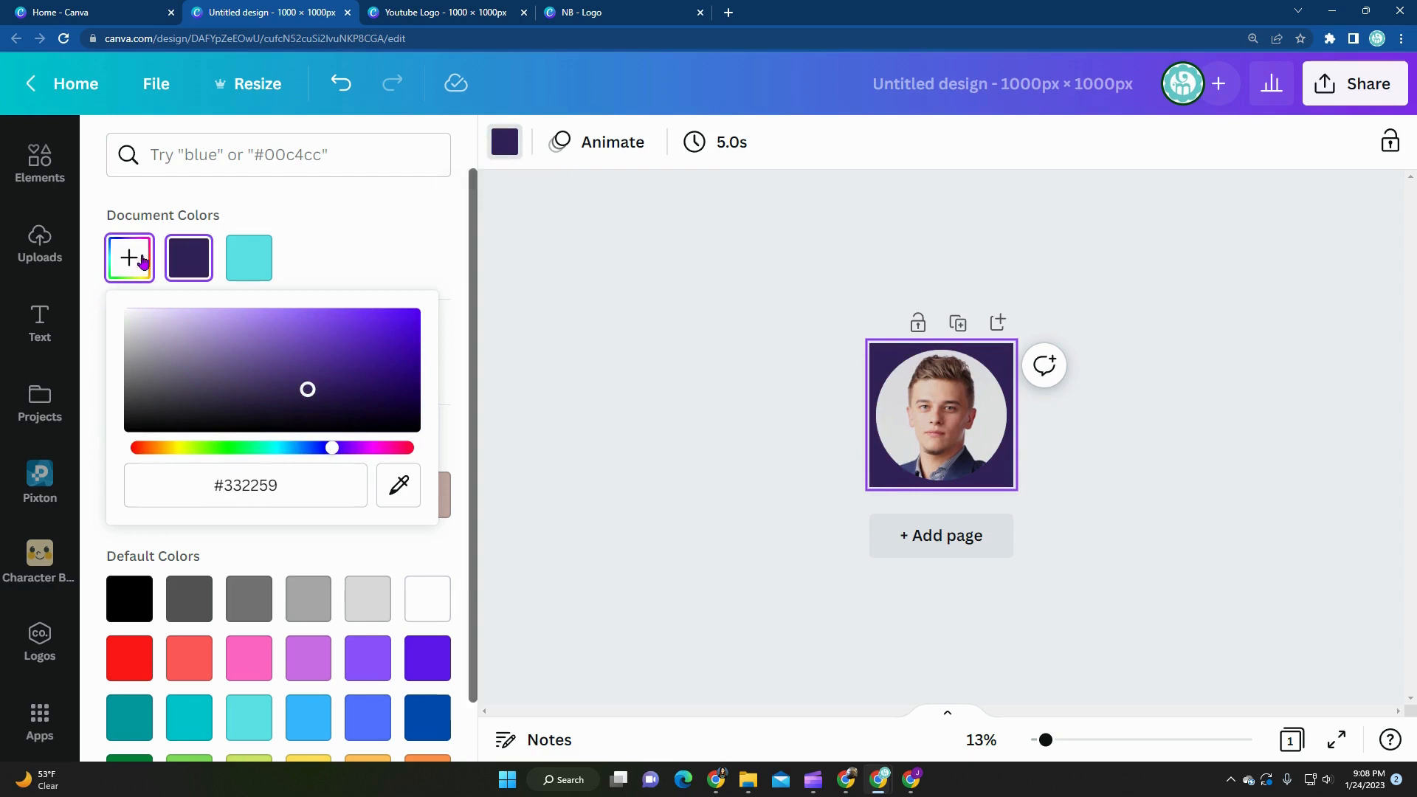
pyautogui.moveTo(310, 390); pyautogui.dragTo(336, 363)
pyautogui.click(525, 428)
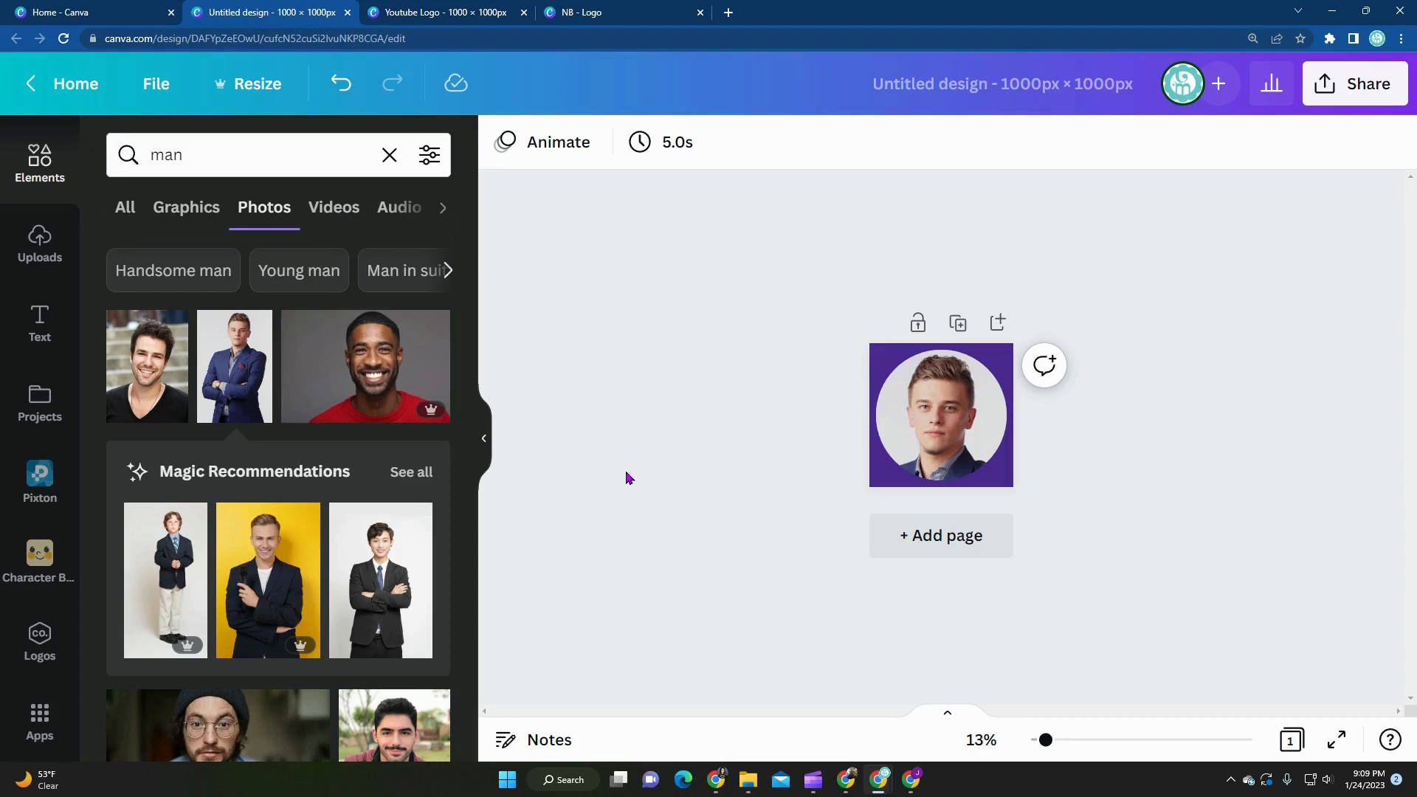
# Make the circular portrait black and white with brightness 14, contrast 16 and saturation -100
pyautogui.click(486, 441)
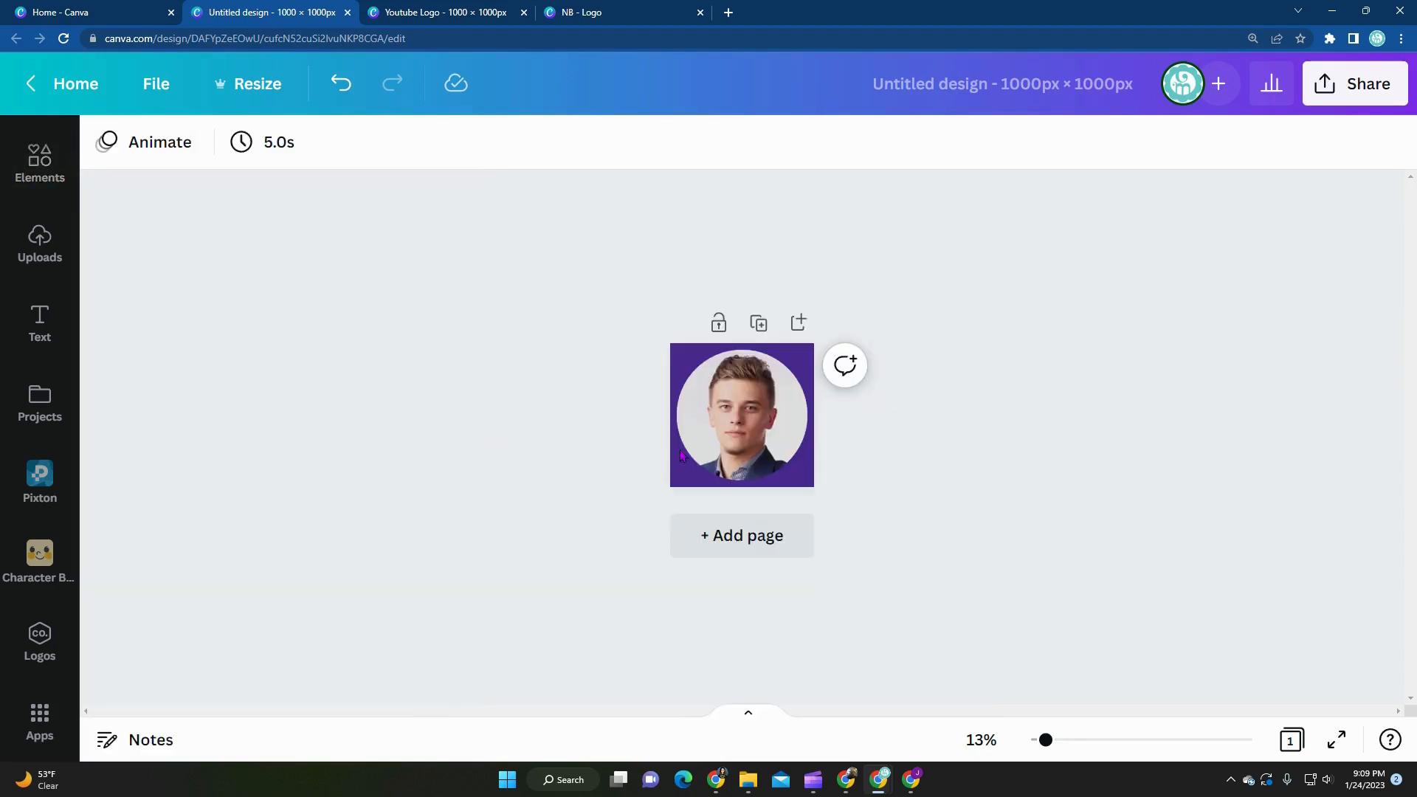
pyautogui.click(743, 424)
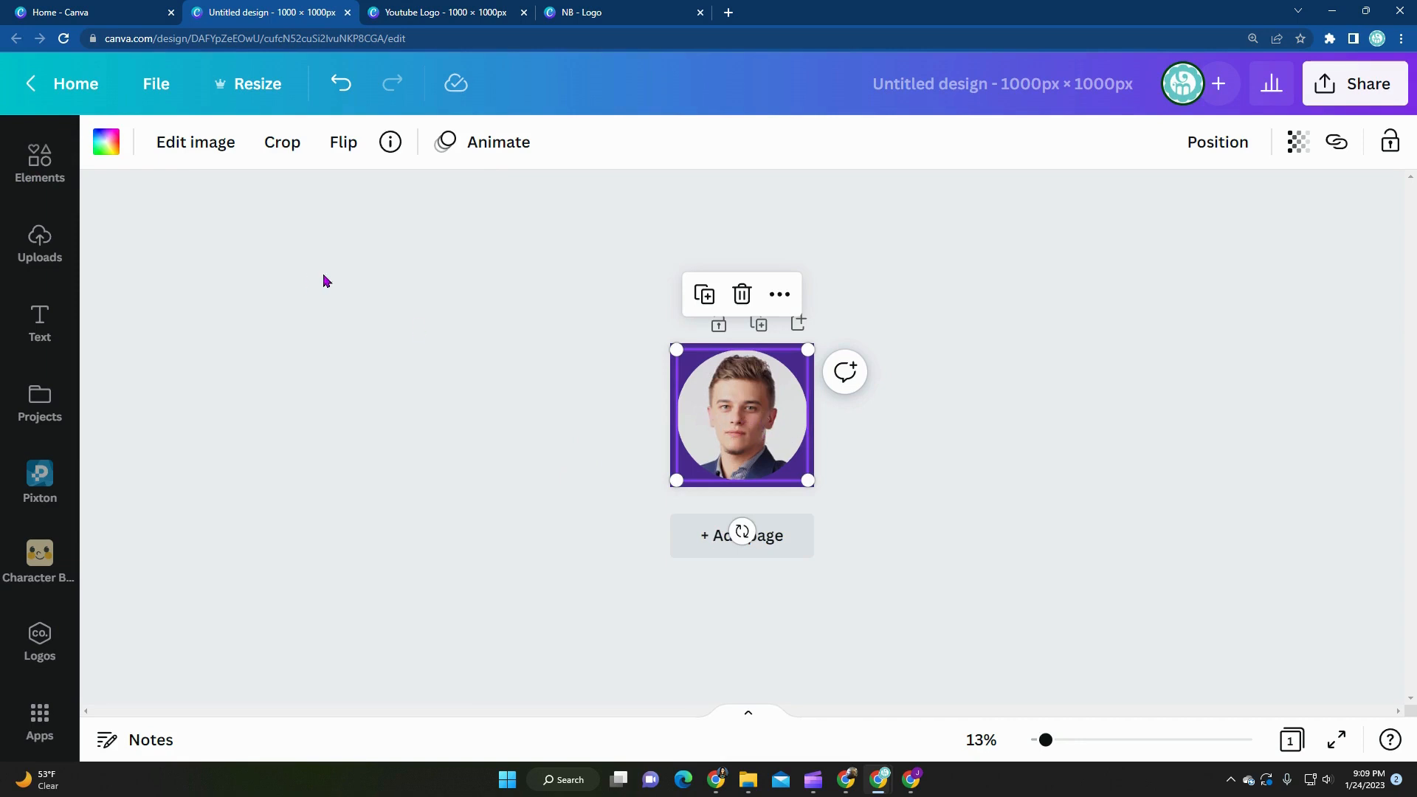
pyautogui.click(180, 149)
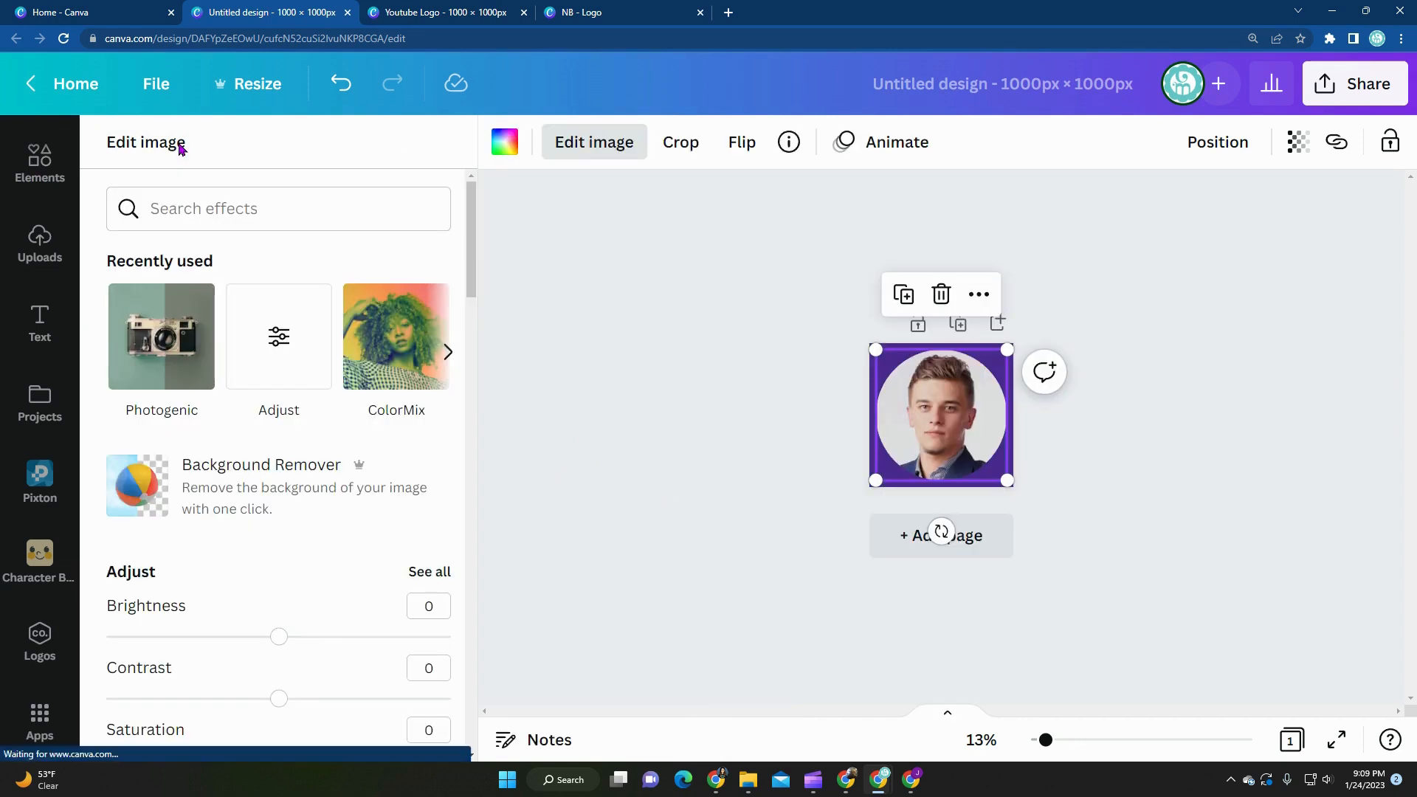
pyautogui.scroll(-4, 257, 483)
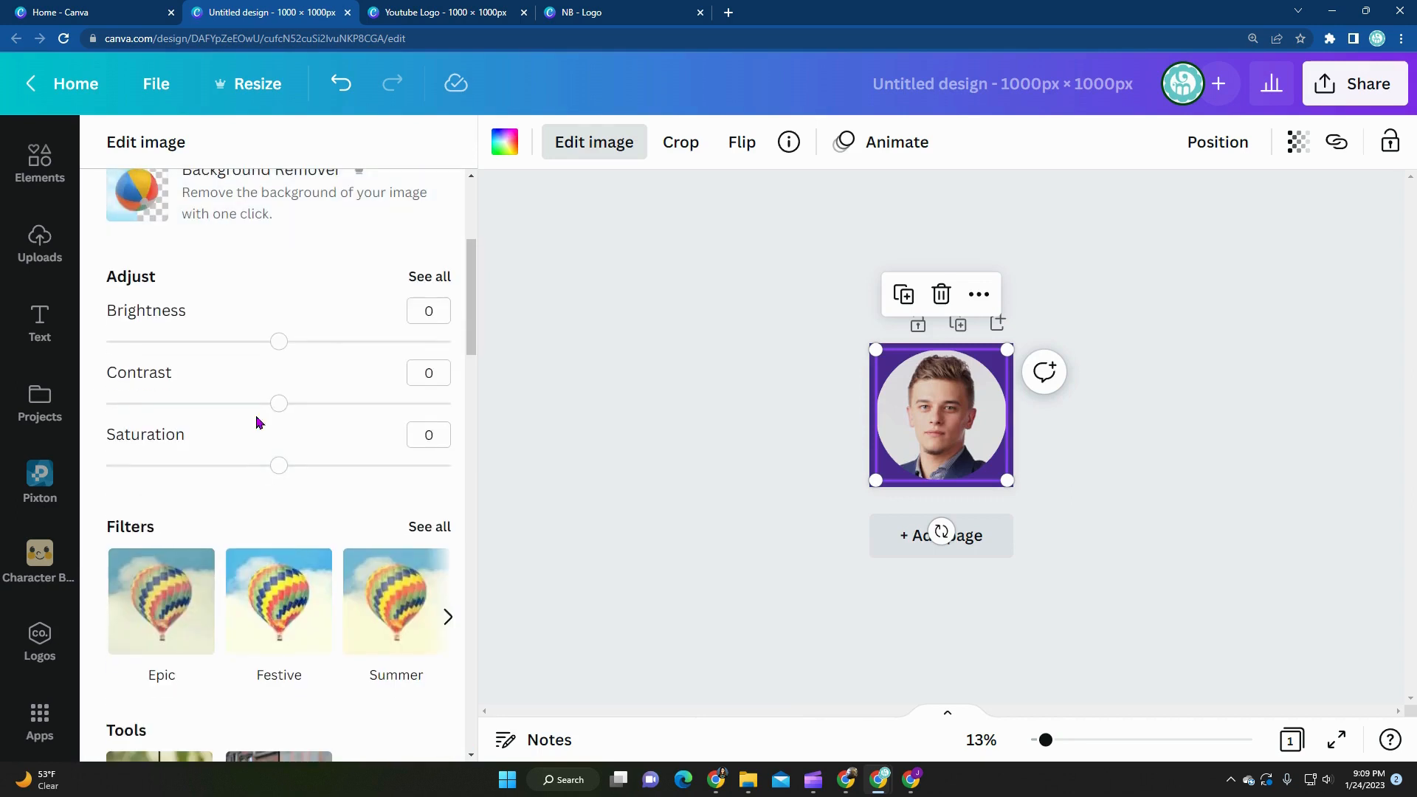
pyautogui.moveTo(283, 344); pyautogui.dragTo(313, 341)
pyautogui.moveTo(278, 403); pyautogui.dragTo(292, 403)
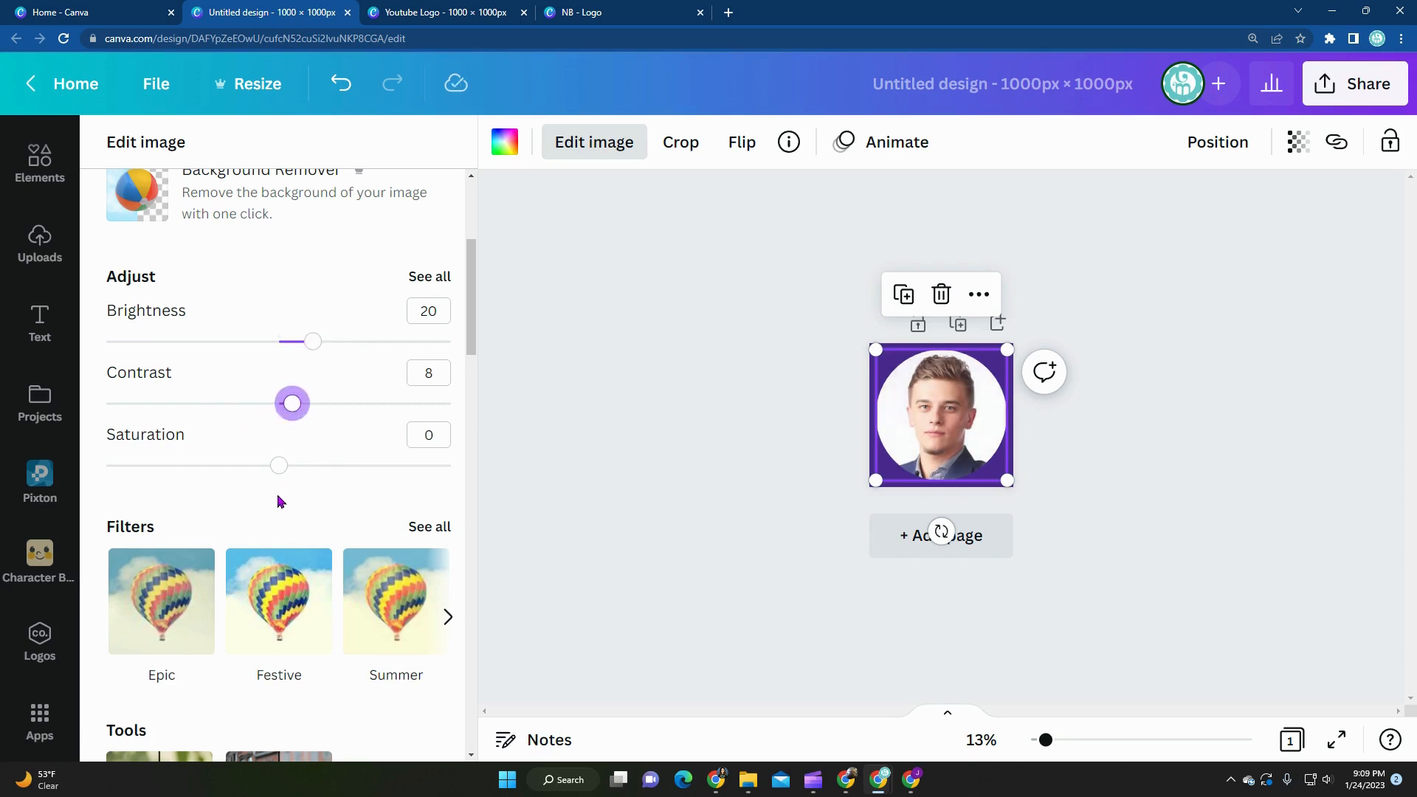
pyautogui.click(274, 471)
pyautogui.moveTo(273, 472); pyautogui.dragTo(104, 465)
pyautogui.moveTo(313, 341)
pyautogui.mouseDown()
pyautogui.moveTo(351, 341)
pyautogui.moveTo(234, 342)
pyautogui.moveTo(302, 341)
pyautogui.mouseUp()
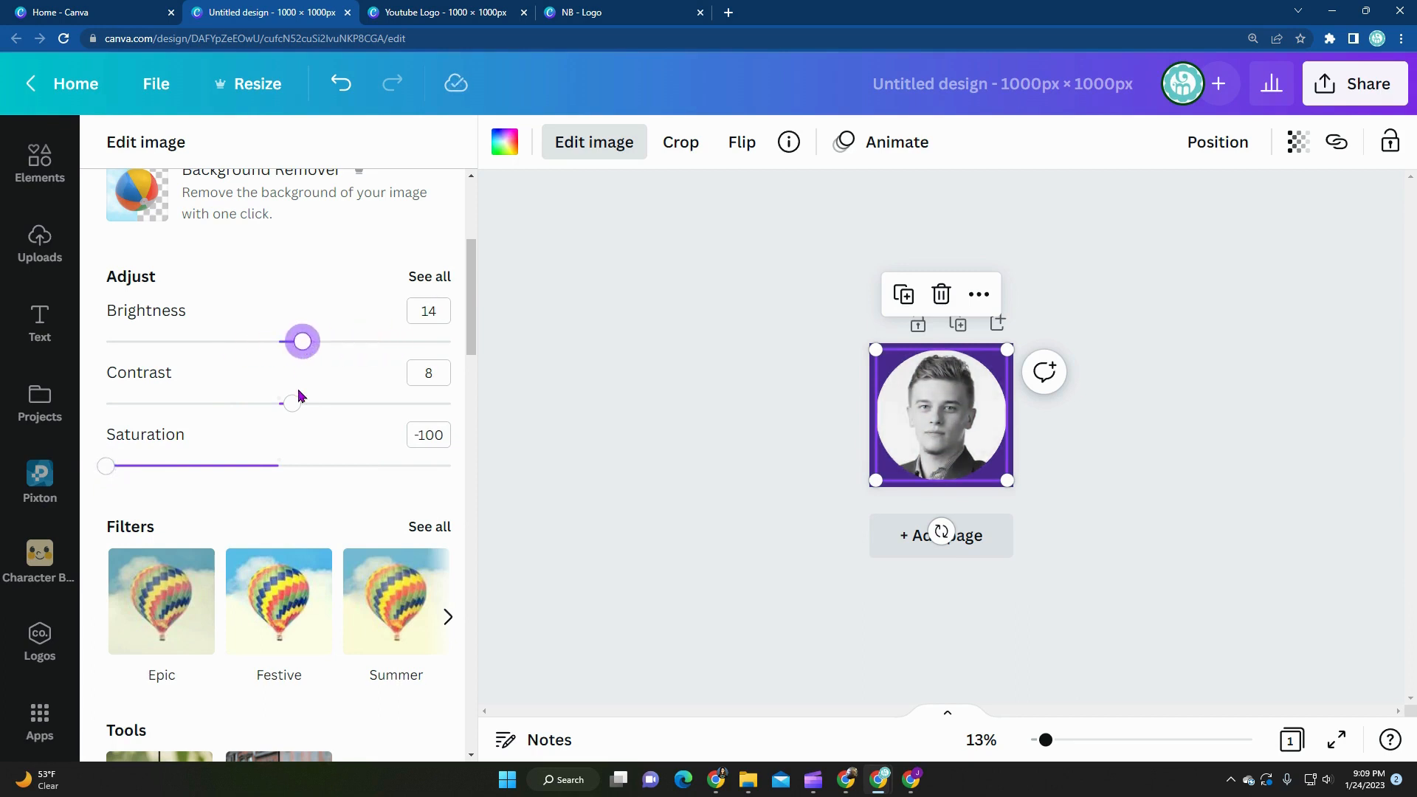
pyautogui.moveTo(292, 403)
pyautogui.mouseDown()
pyautogui.moveTo(347, 403)
pyautogui.moveTo(307, 403)
pyautogui.mouseUp()
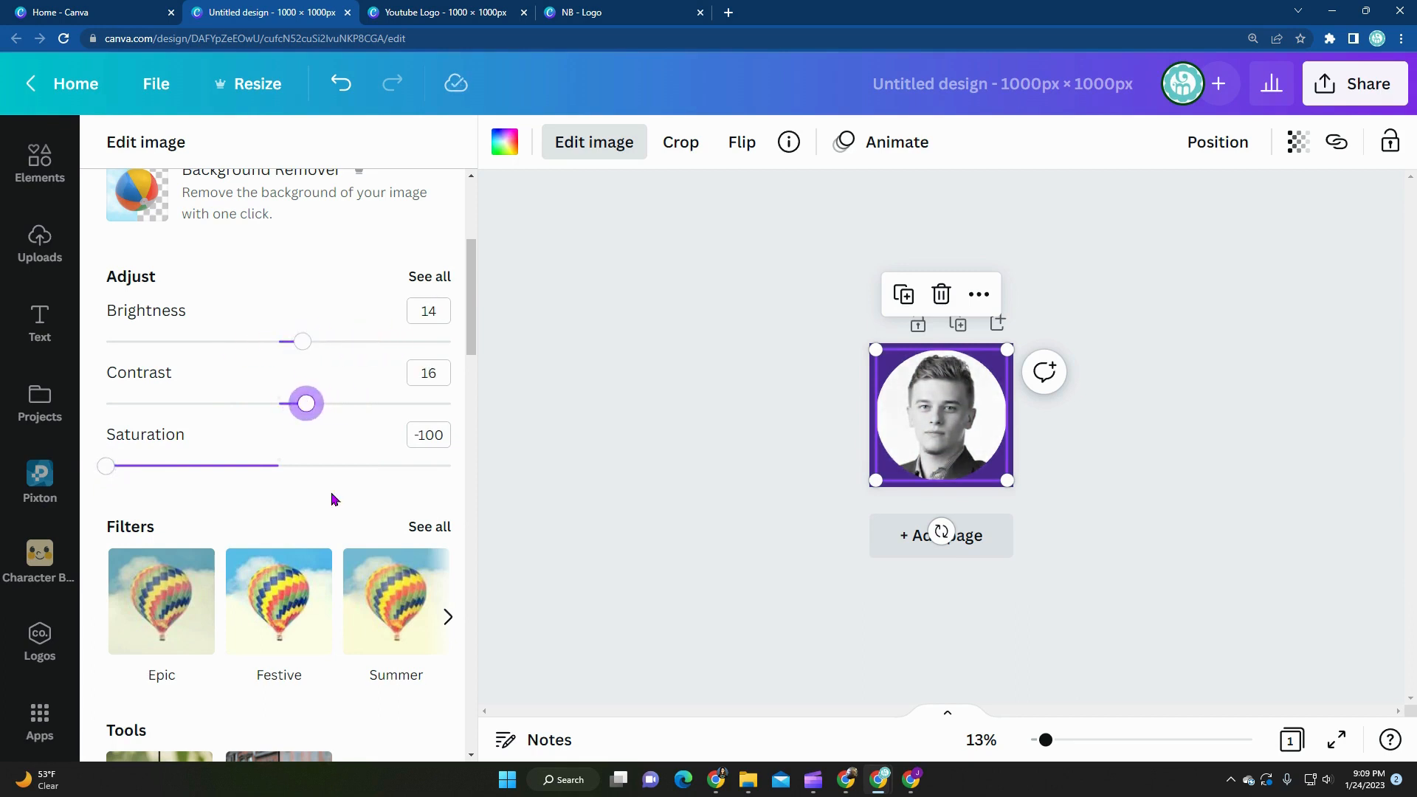
# Look through the filters, paint effects, colour effects and suggested effect apps offered for the portrait
pyautogui.scroll(-3, 332, 498)
pyautogui.scroll(-4, 333, 499)
pyautogui.scroll(6, 326, 484)
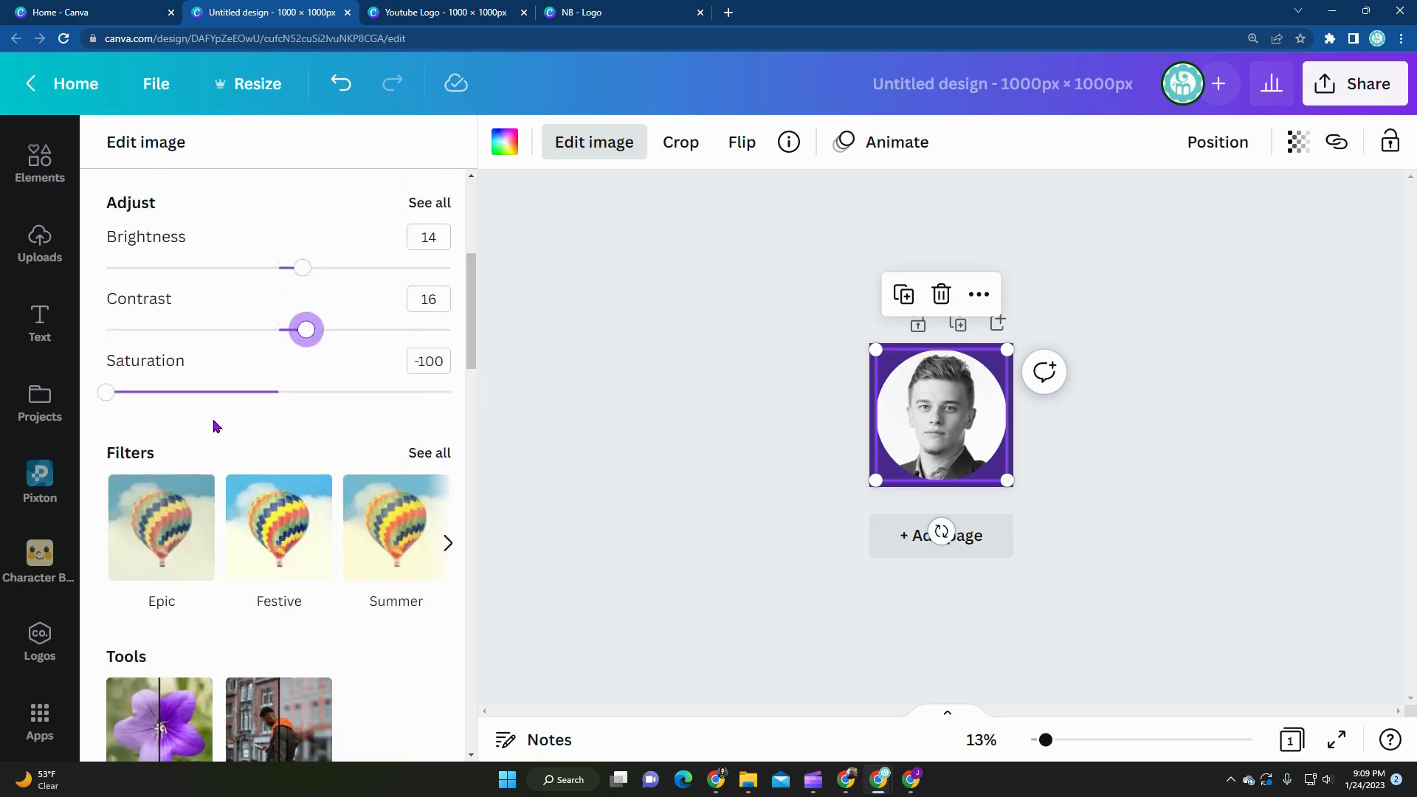
pyautogui.scroll(-12, 297, 496)
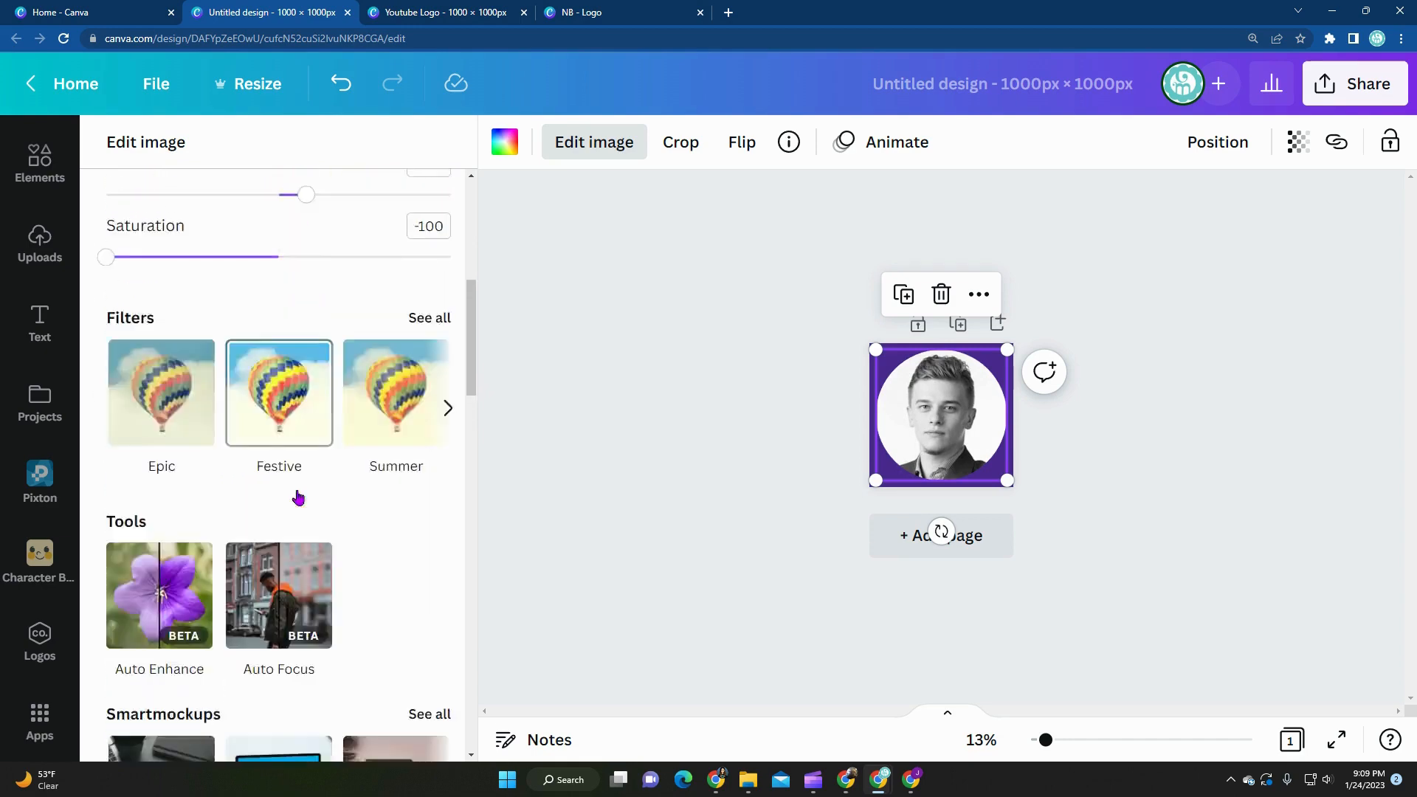
pyautogui.scroll(3, 218, 453)
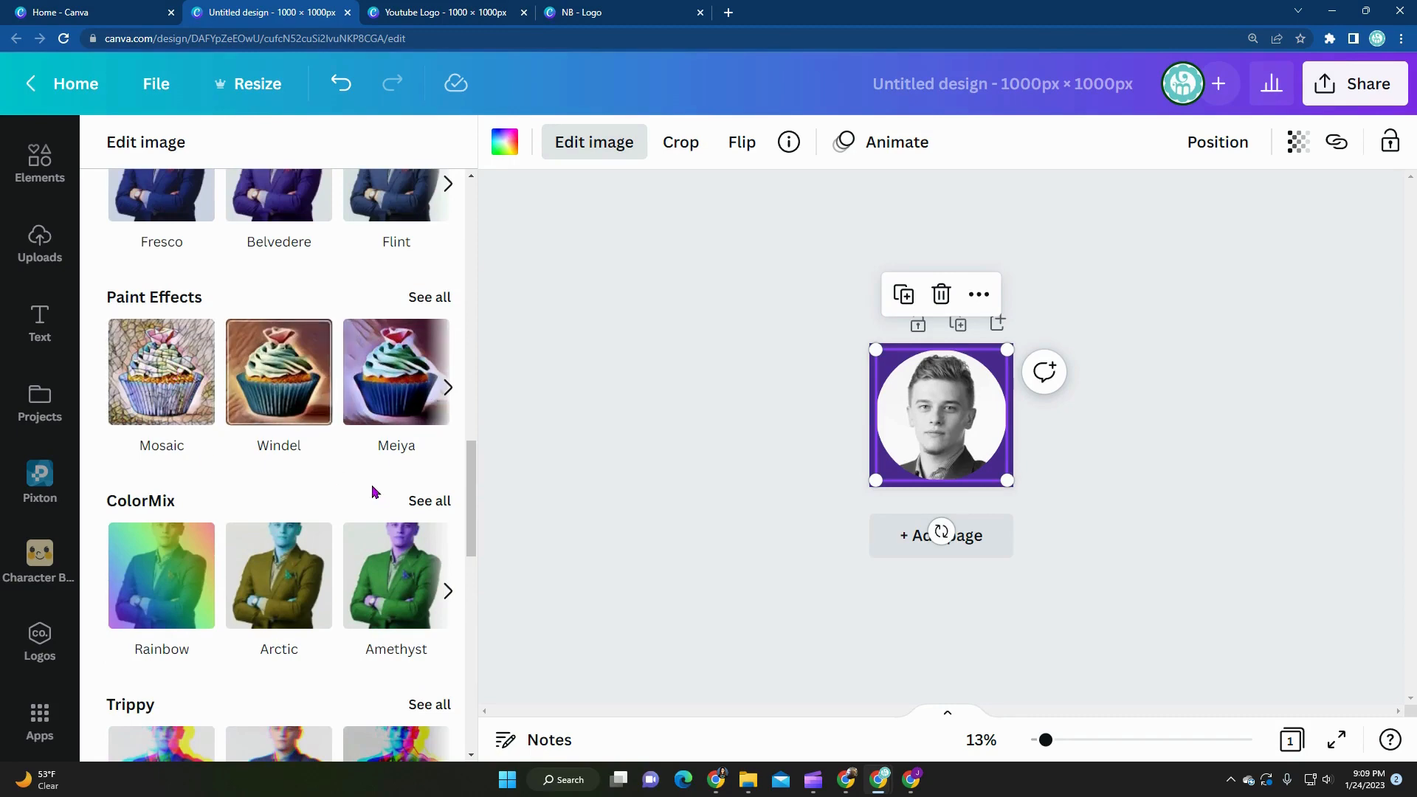
pyautogui.scroll(-3, 370, 490)
pyautogui.scroll(-6, 279, 528)
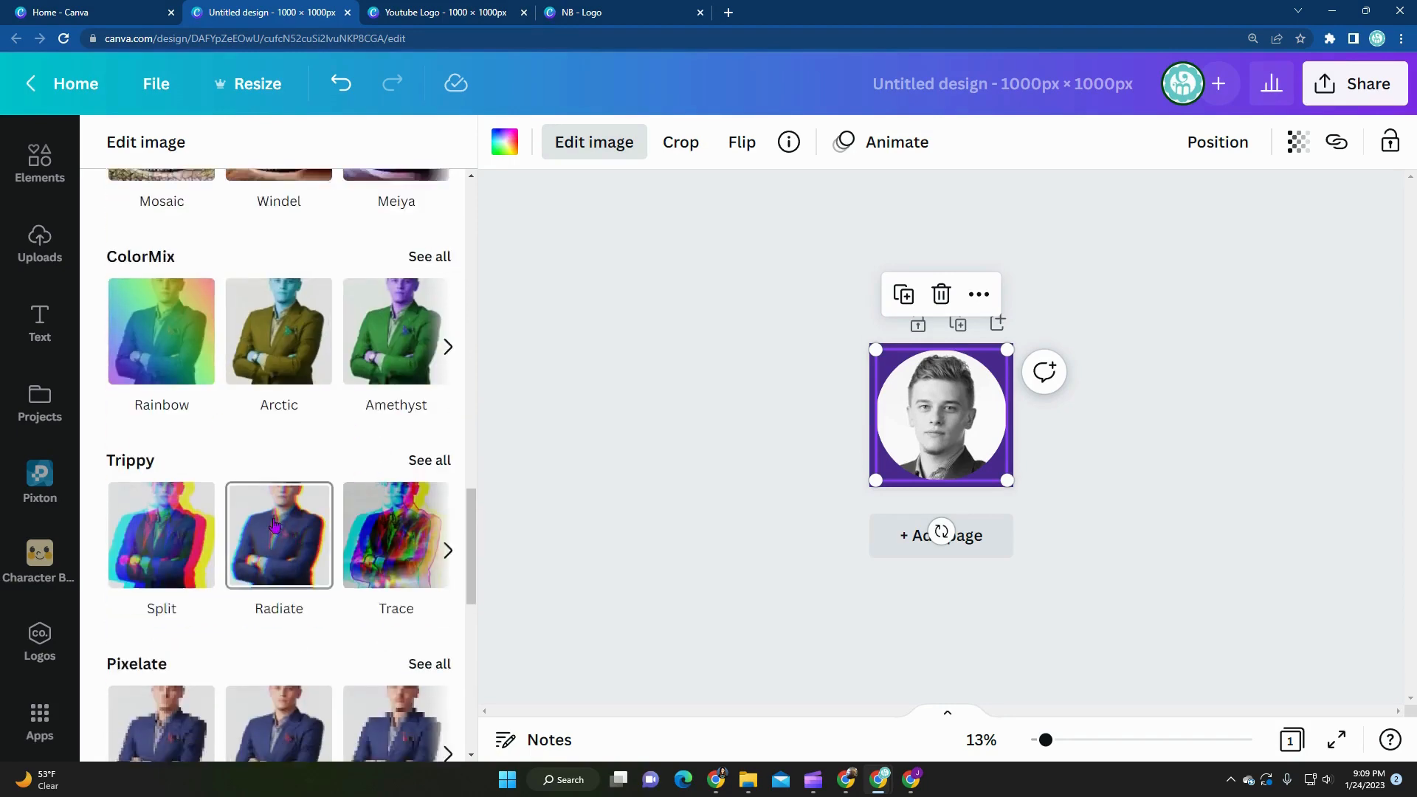
pyautogui.scroll(-3, 273, 525)
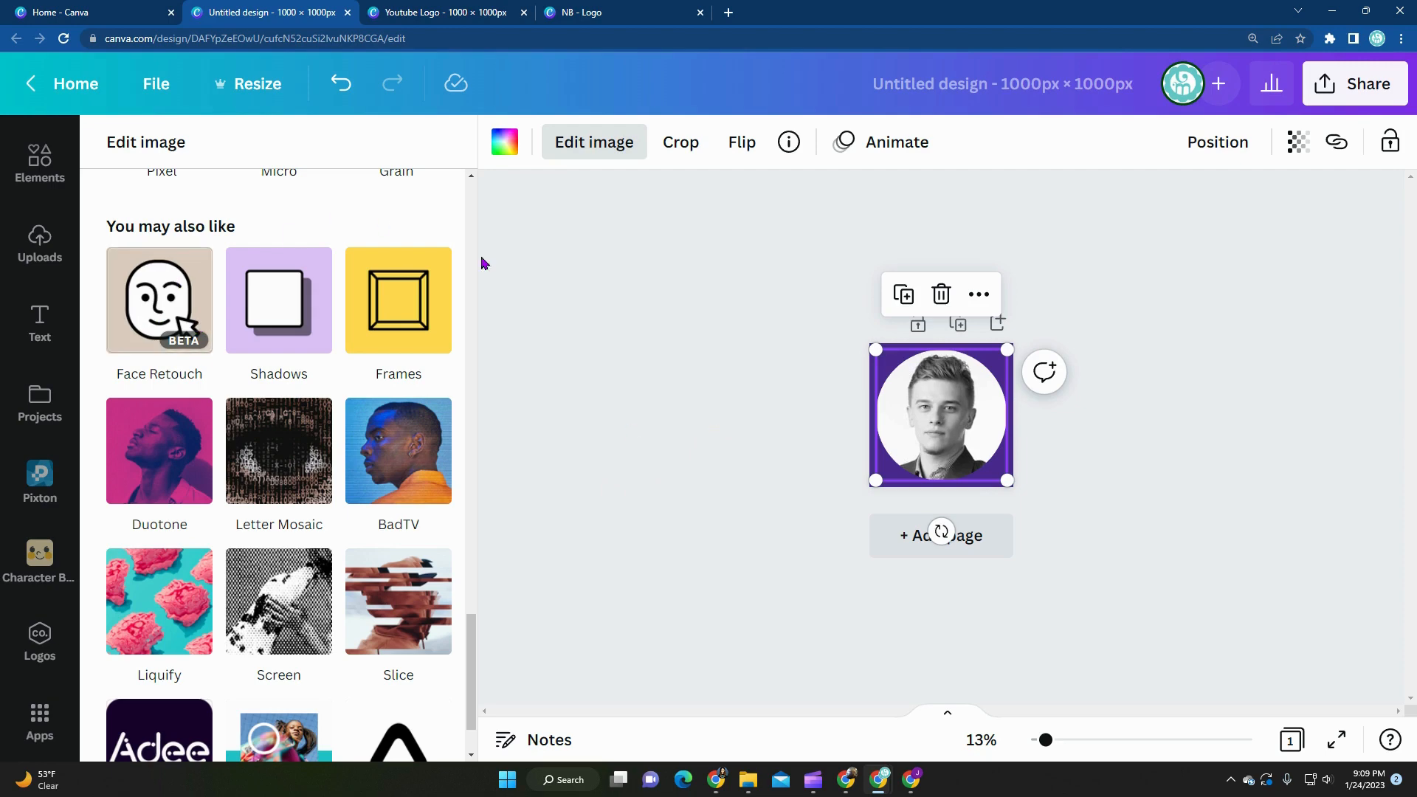
pyautogui.click(575, 379)
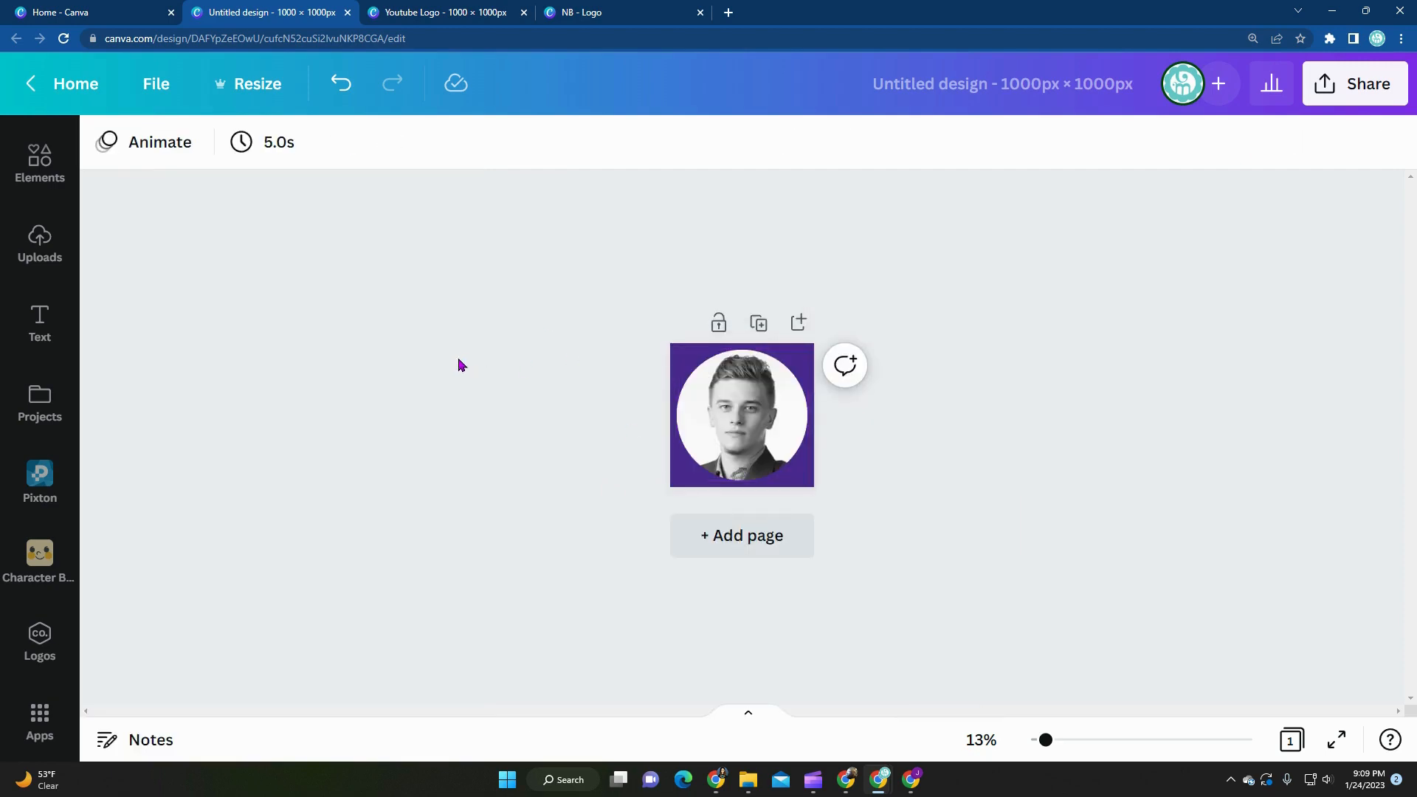